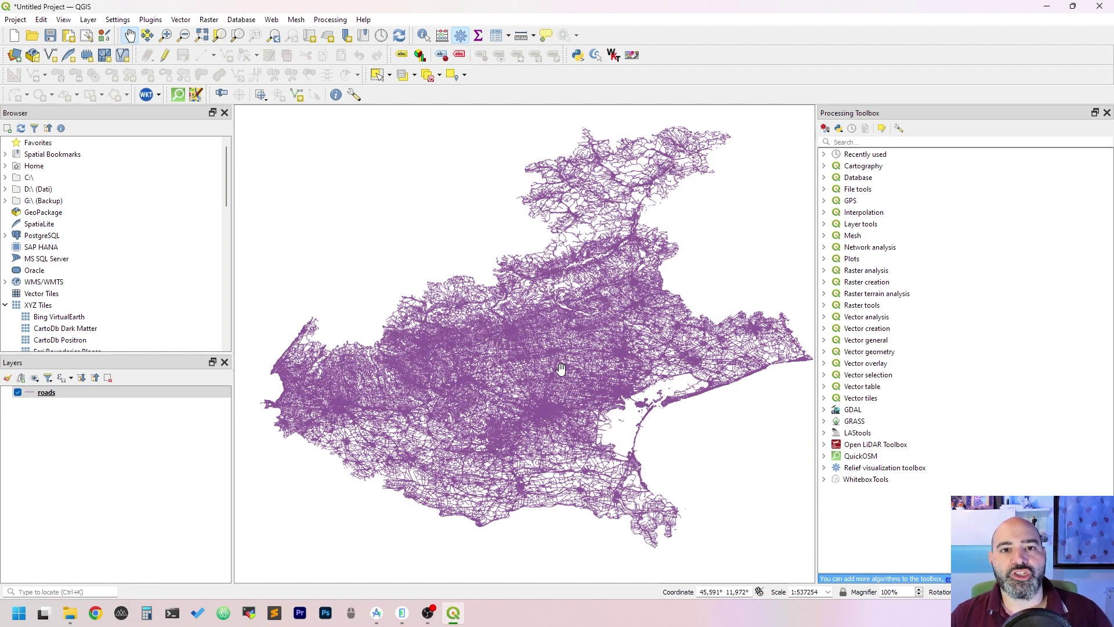
# Step: Zoom the map in on the roads layer
pyautogui.scroll(3, 520, 244)
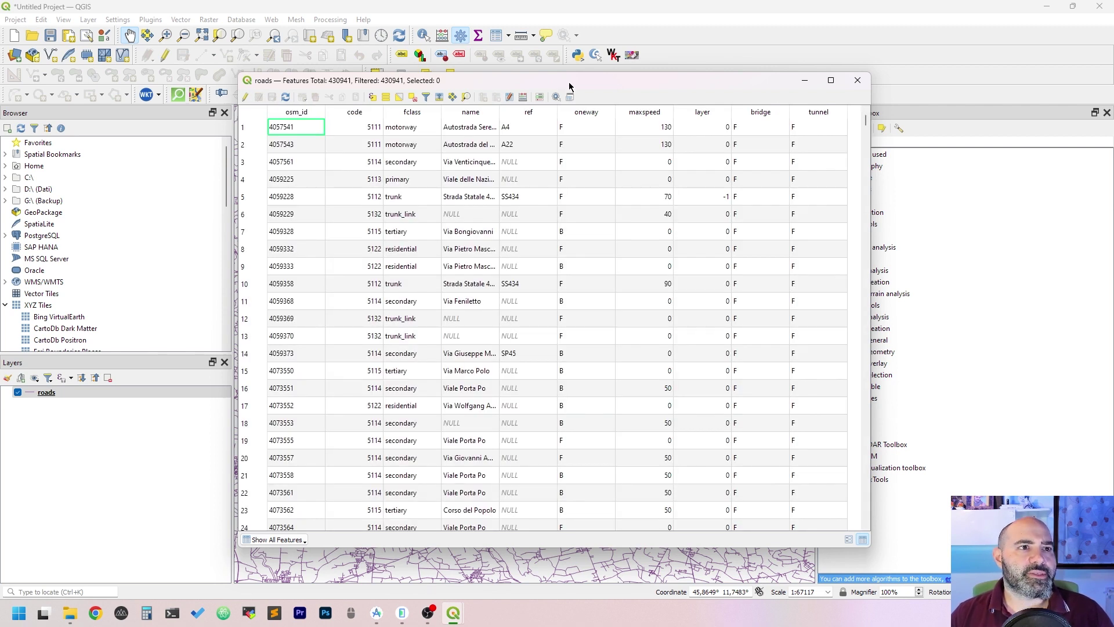
# Step: Move the roads attribute table window slightly to the left
pyautogui.moveTo(569, 86); pyautogui.dragTo(531, 84)
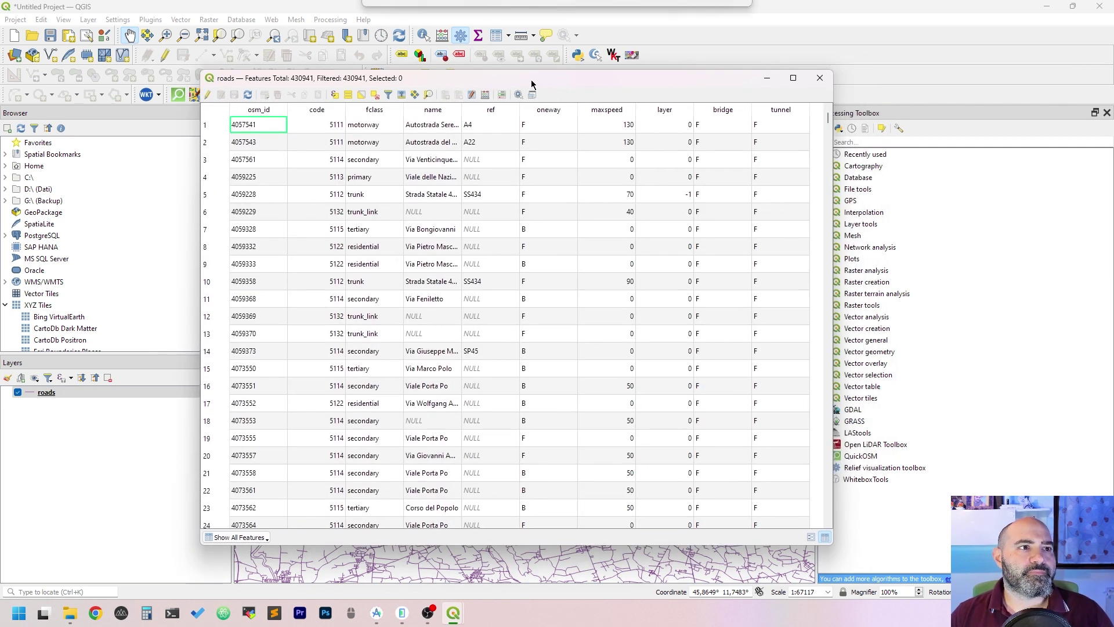
pyautogui.click(389, 95)
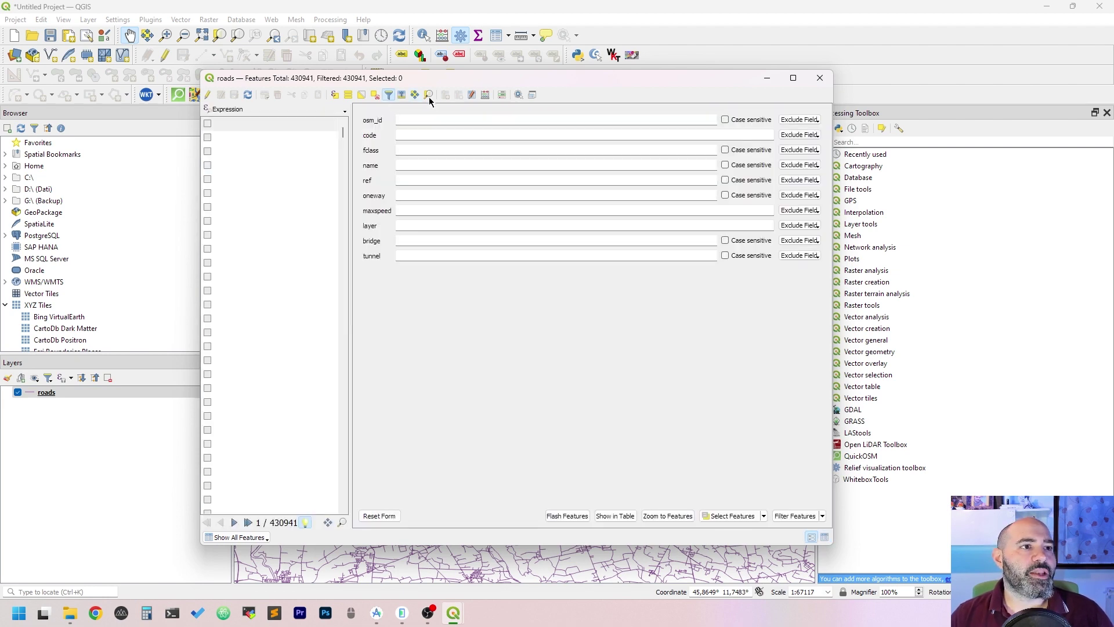
pyautogui.click(445, 150)
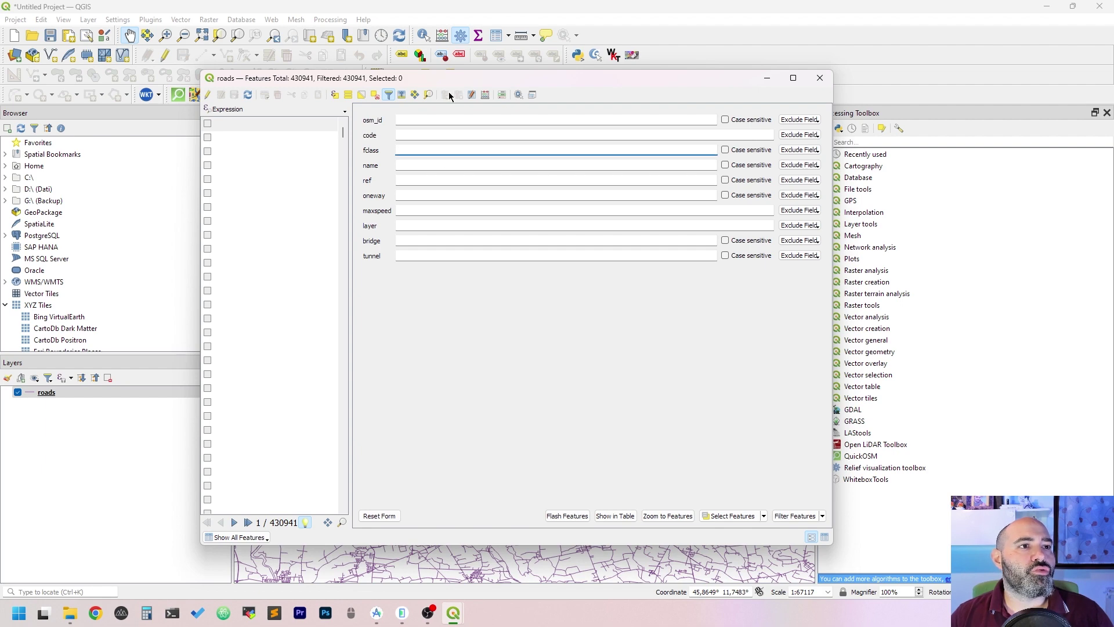
pyautogui.click(826, 537)
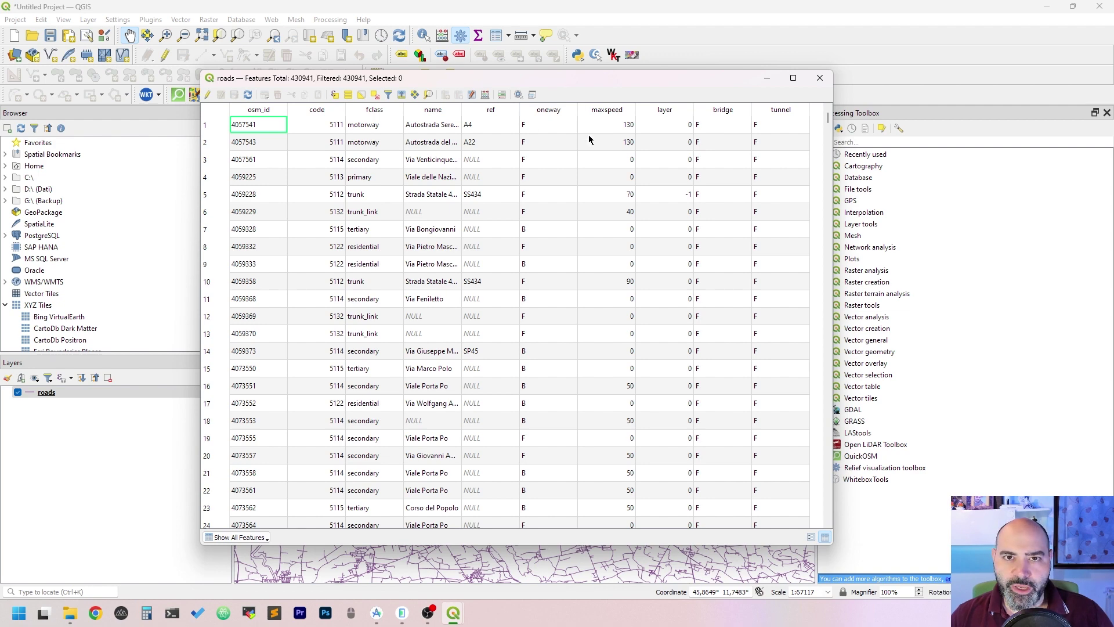
pyautogui.click(388, 95)
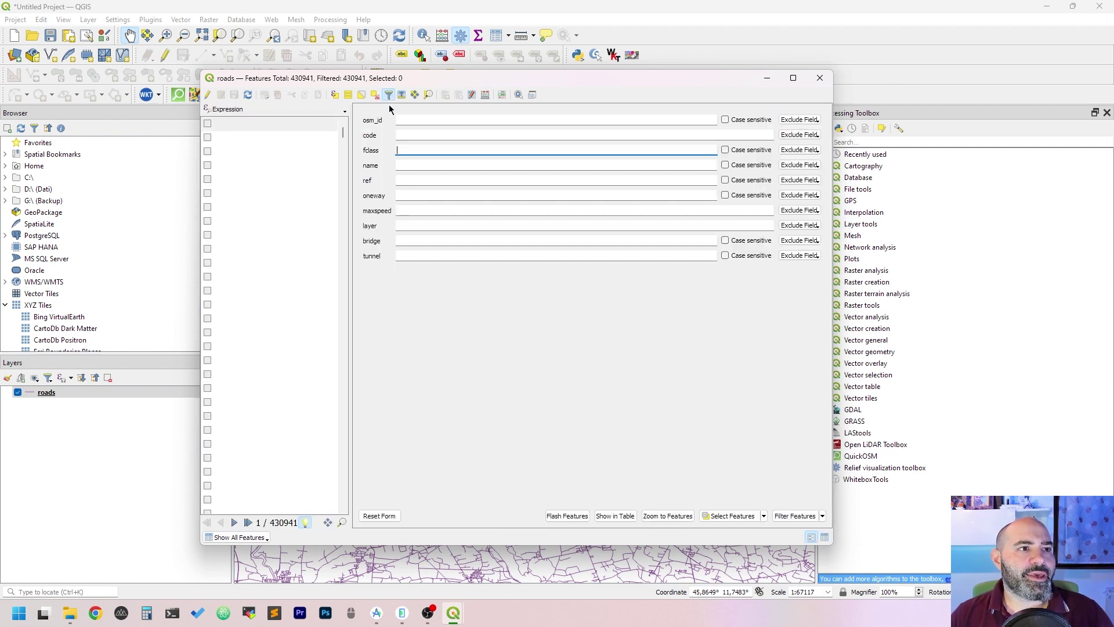
pyautogui.click(799, 150)
pyautogui.press('Escape')
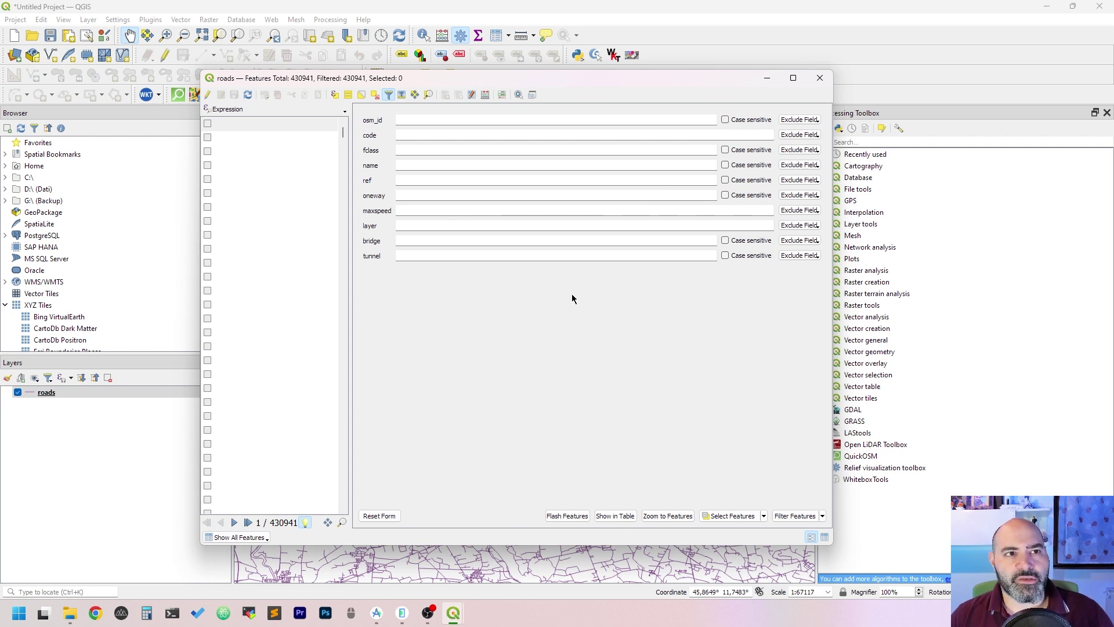
# Step: Set fclass to Equal to (=) and pick motorway from the 'mo' autocomplete
pyautogui.click(799, 151)
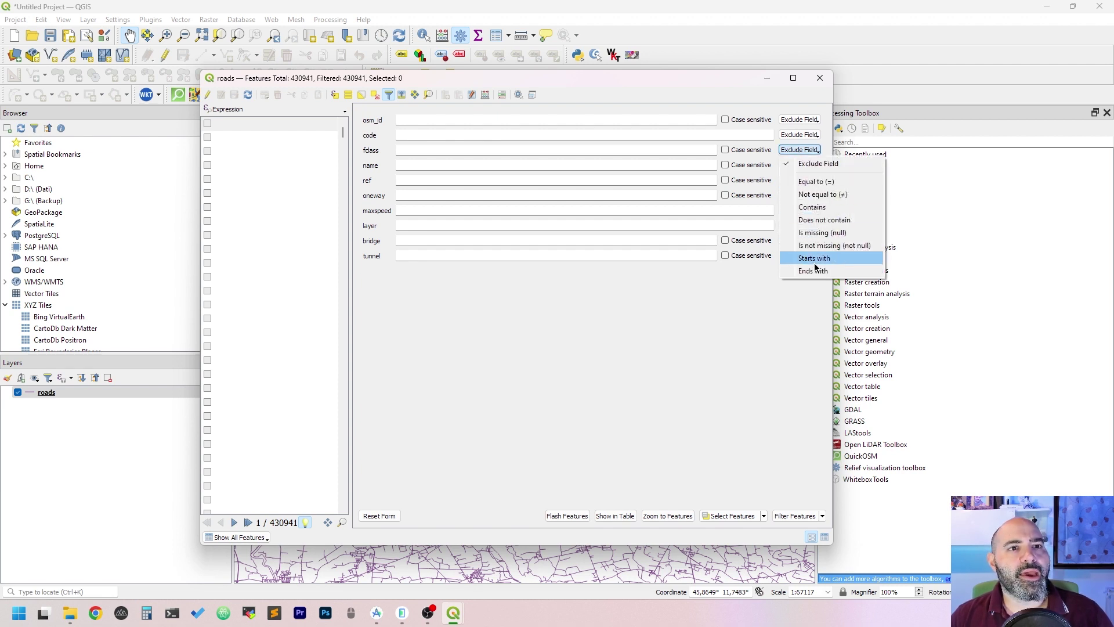
pyautogui.click(811, 154)
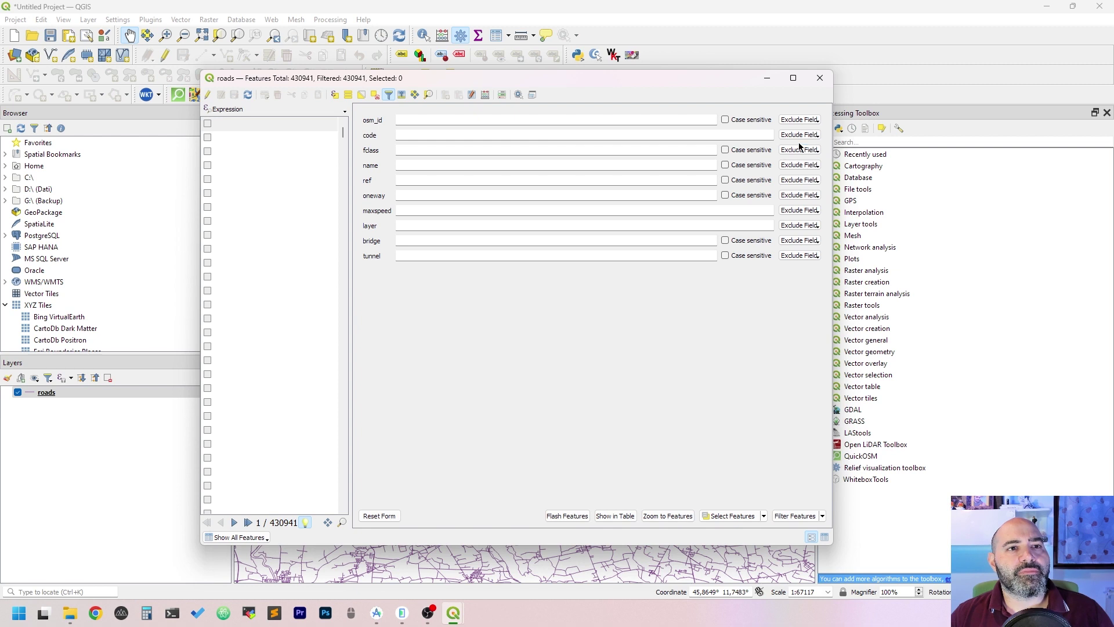
pyautogui.click(801, 151)
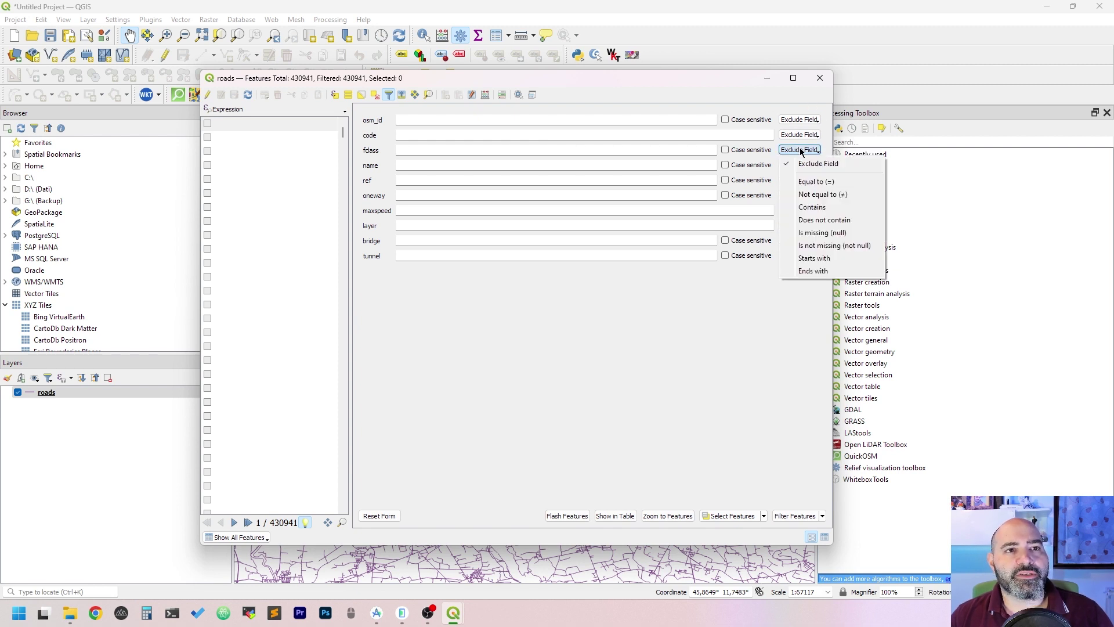
pyautogui.click(801, 151)
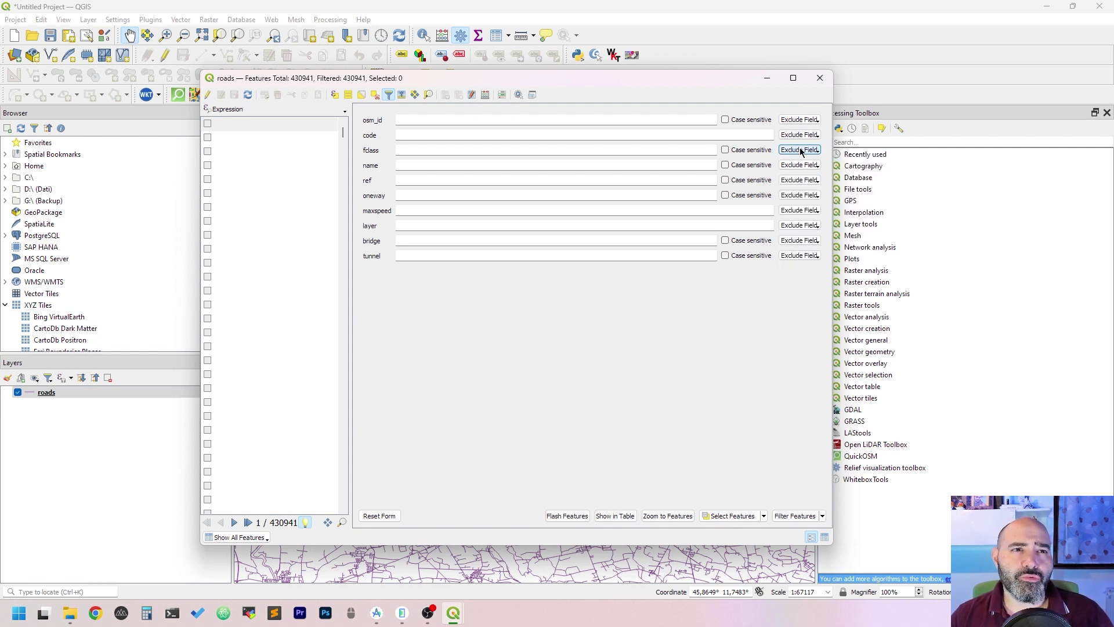
pyautogui.click(803, 152)
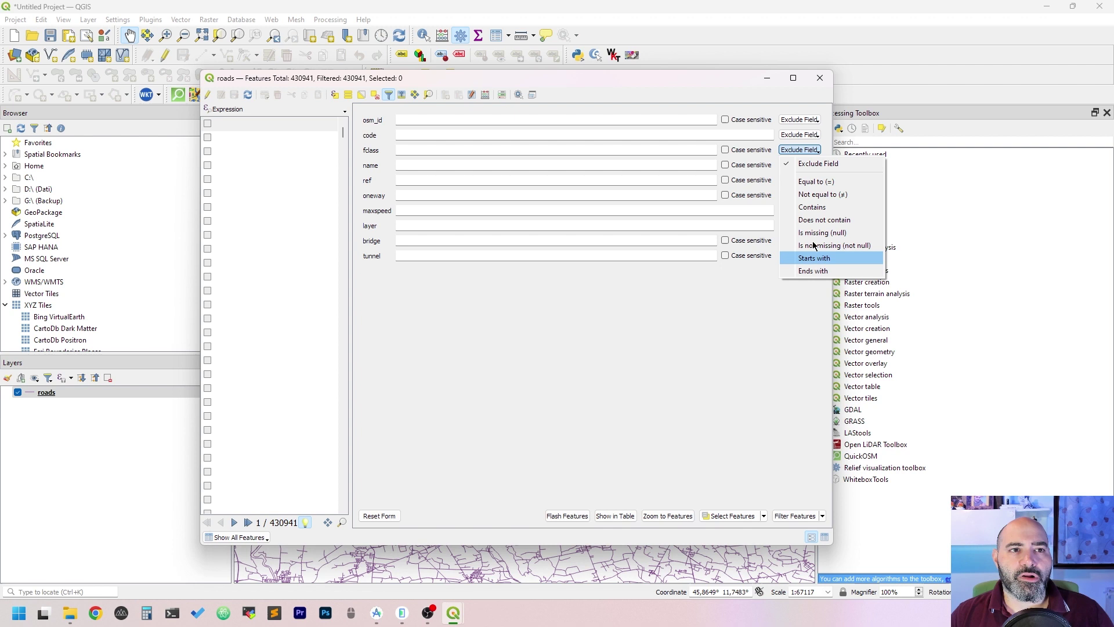
pyautogui.click(842, 186)
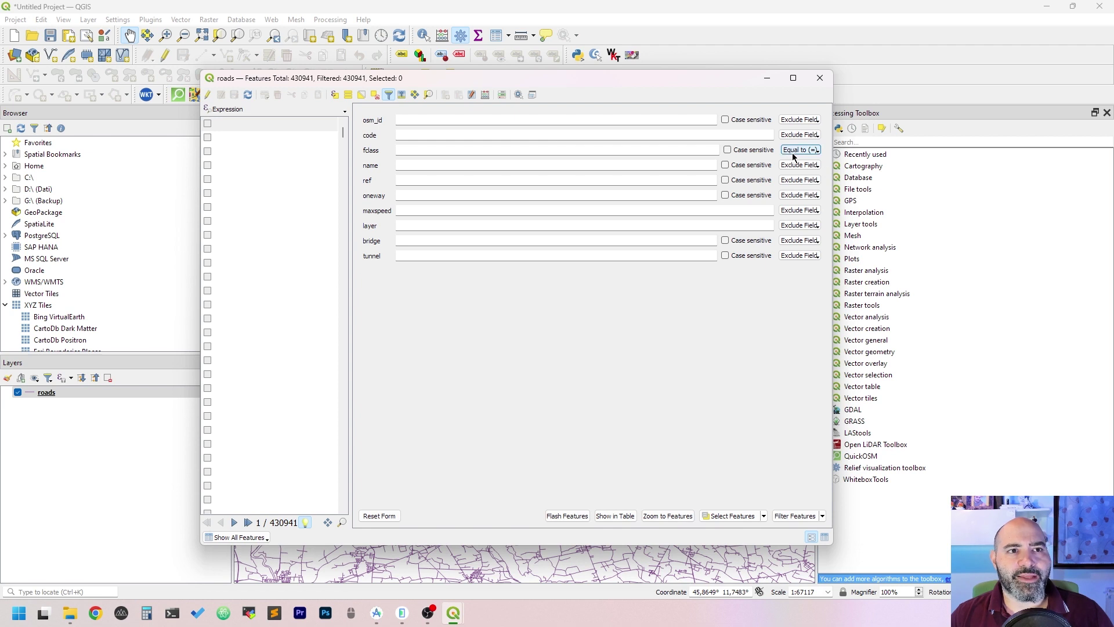
pyautogui.click(665, 151)
pyautogui.write('motorway')
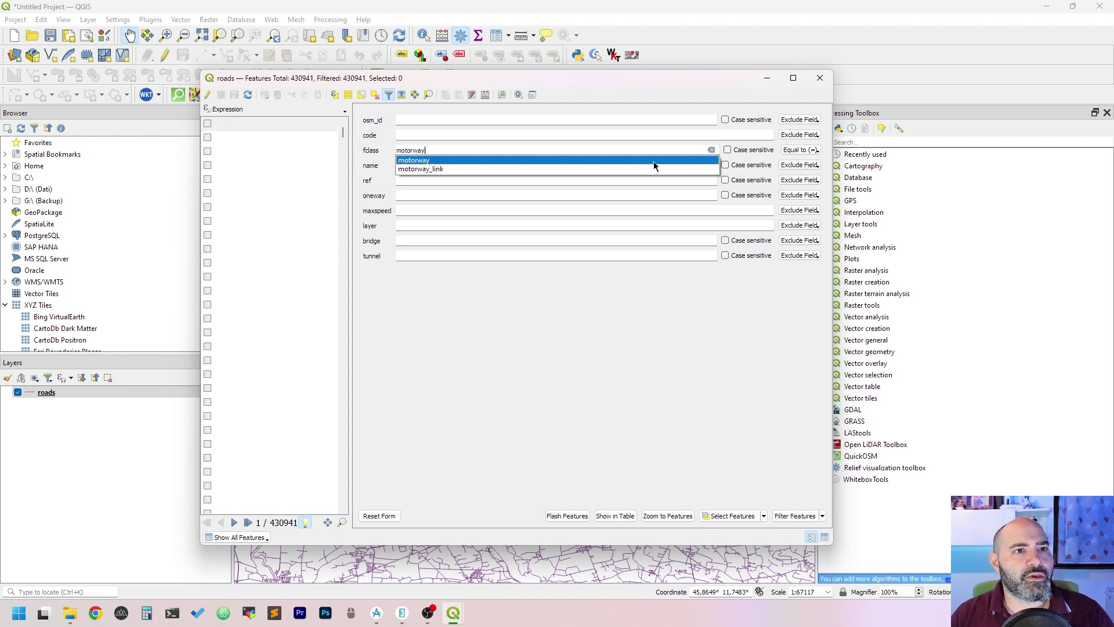
pyautogui.click(653, 161)
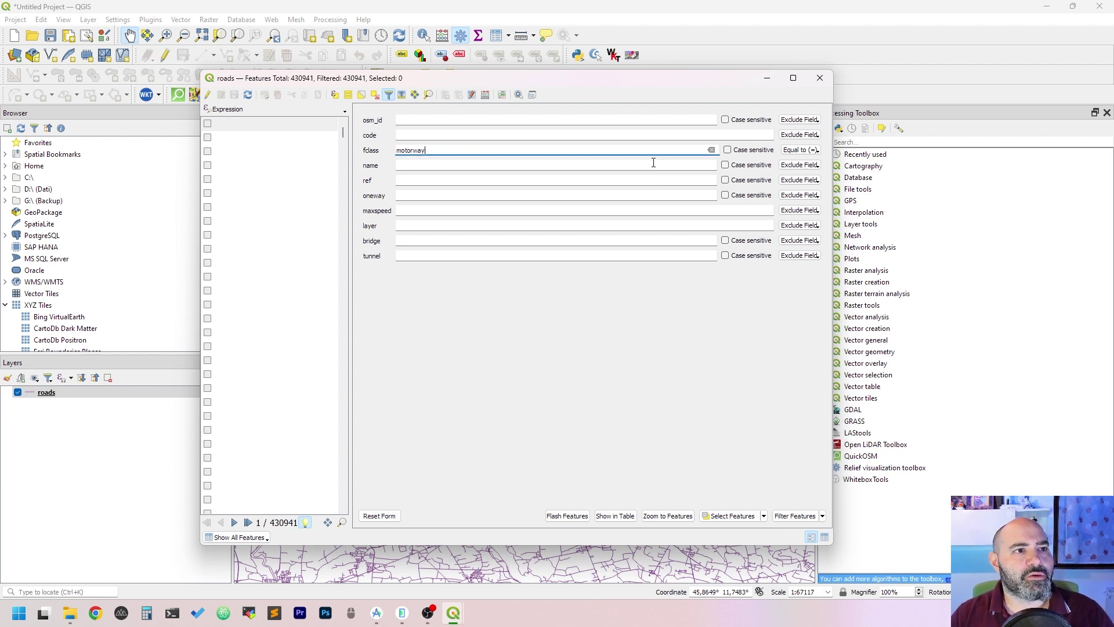
# Step: Apply the fclass = motorway filter and review the 1684 matching rows in table view
pyautogui.click(801, 516)
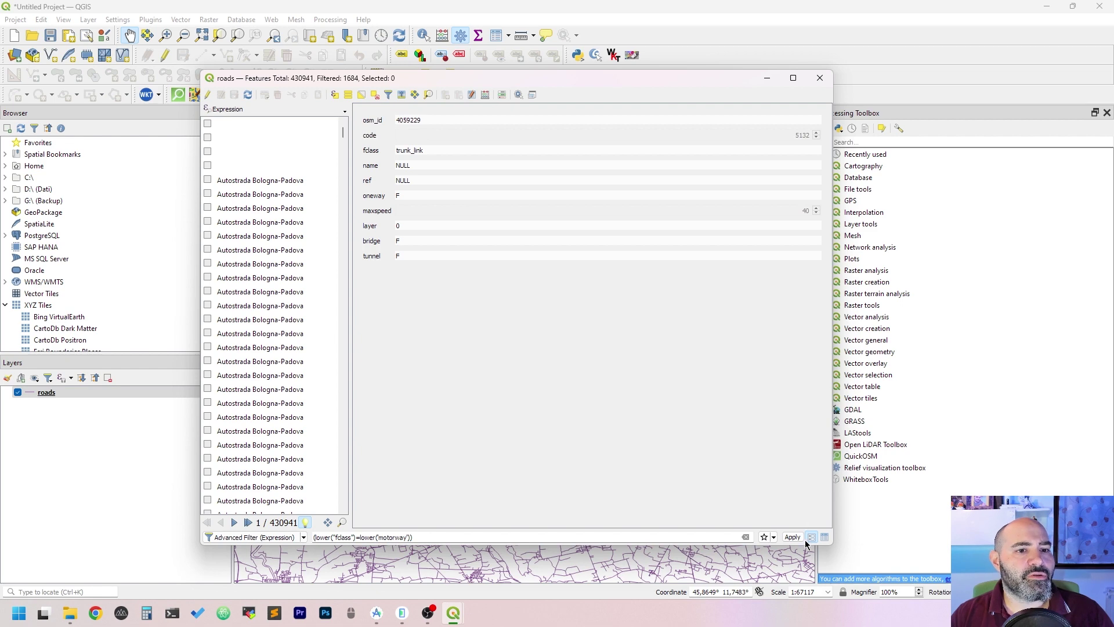
pyautogui.click(825, 537)
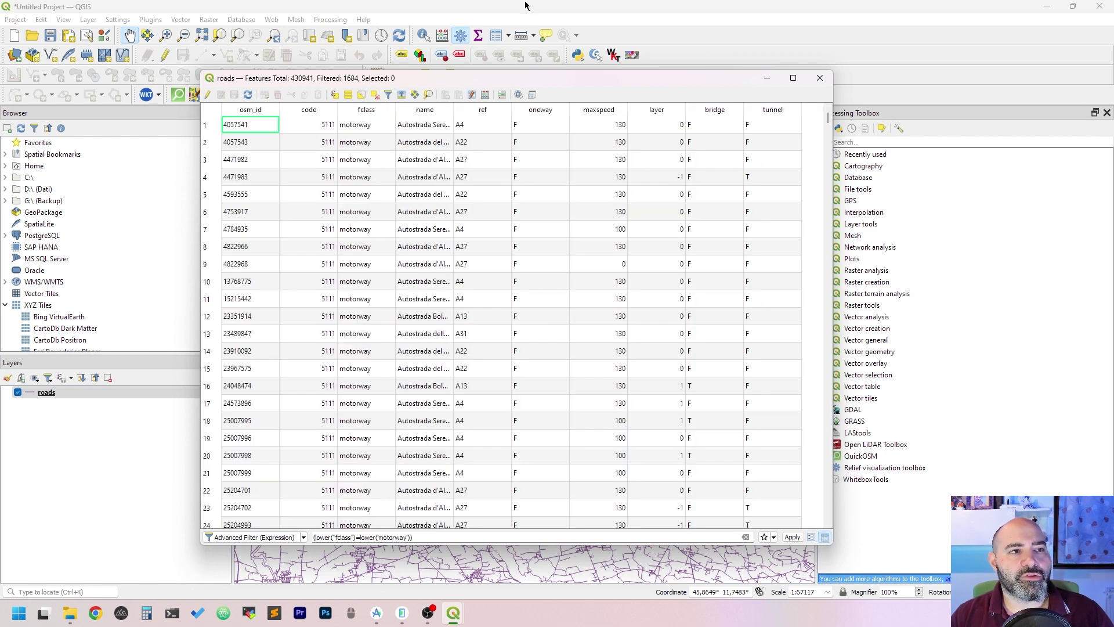
pyautogui.scroll(-14, 690, 276)
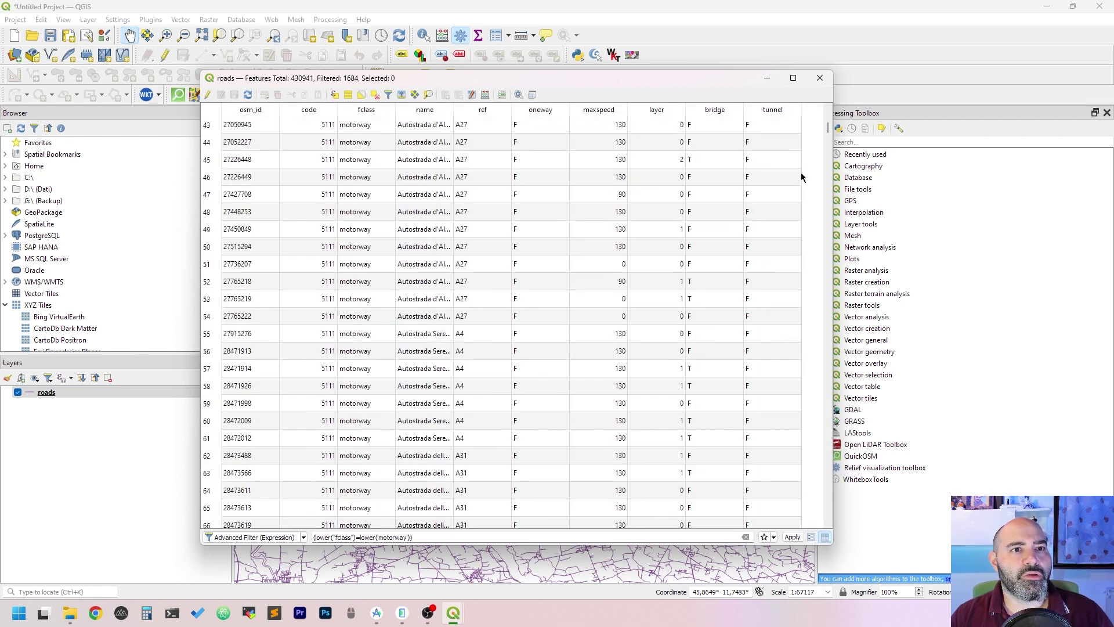
pyautogui.scroll(14, 809, 301)
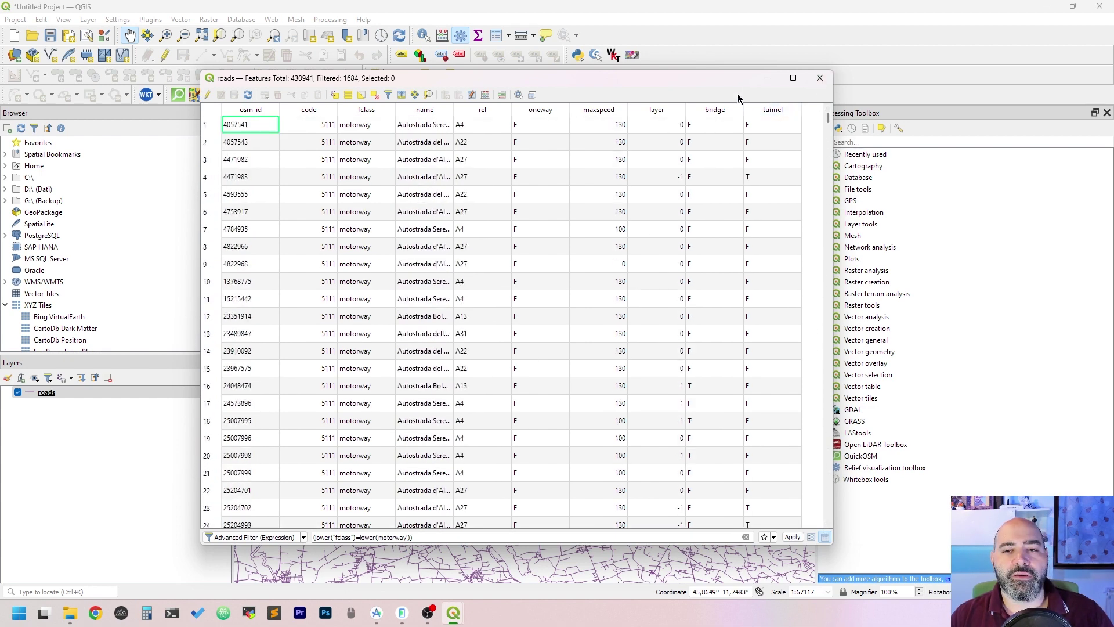
pyautogui.moveTo(828, 119); pyautogui.dragTo(223, 99)
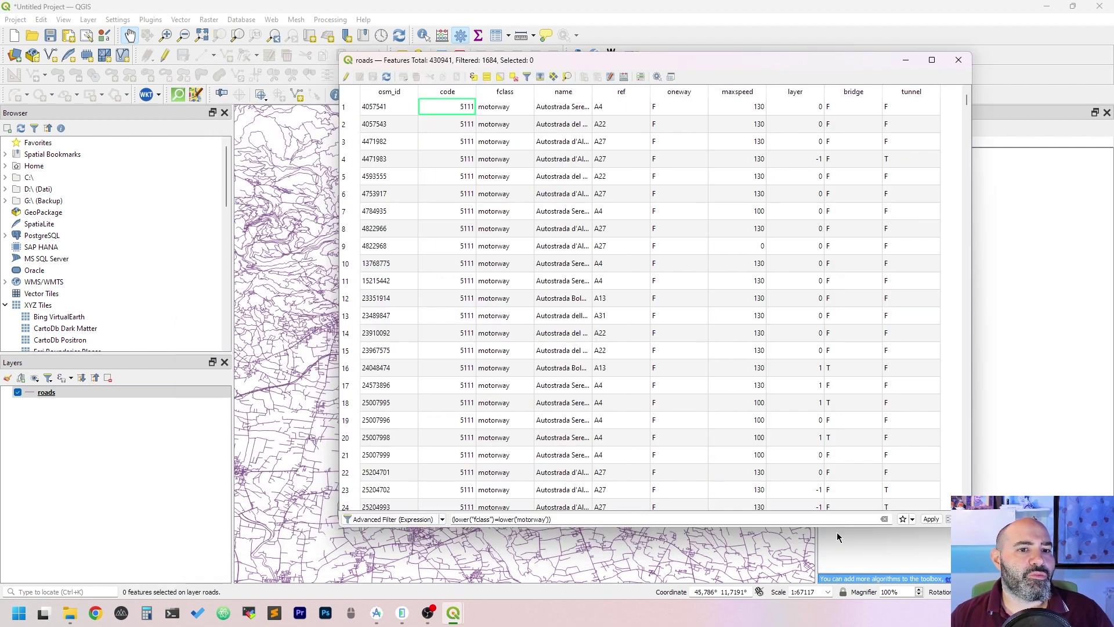
# Step: Inspect the first motorway row (ref A4) and the last row, 1684
pyautogui.moveTo(360, 77); pyautogui.dragTo(498, 60)
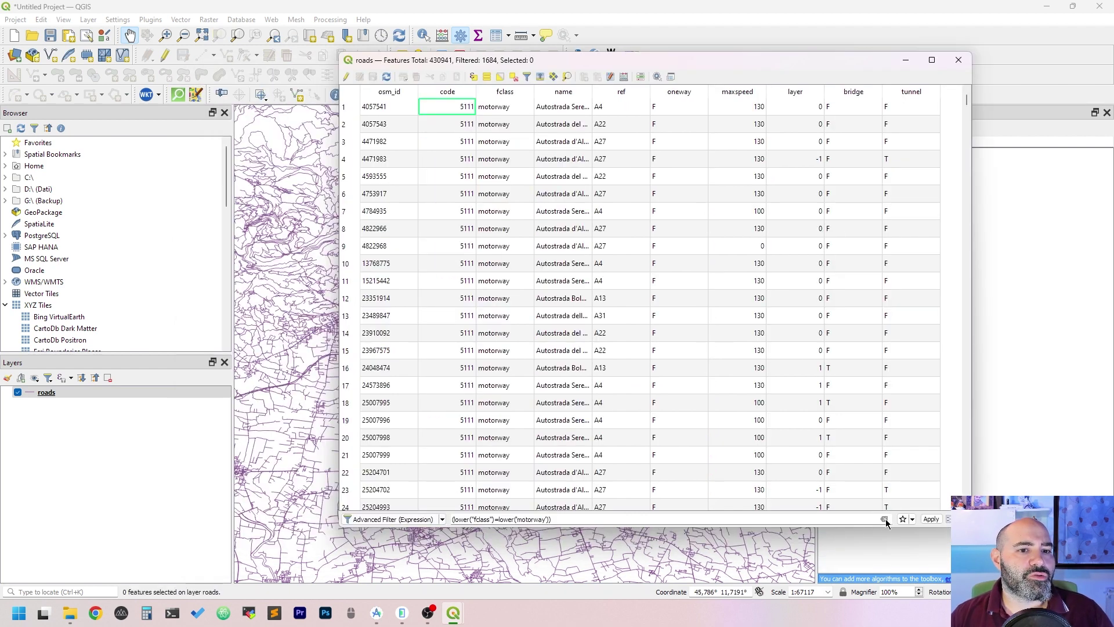
pyautogui.click(604, 108)
pyautogui.moveTo(967, 102); pyautogui.dragTo(966, 493)
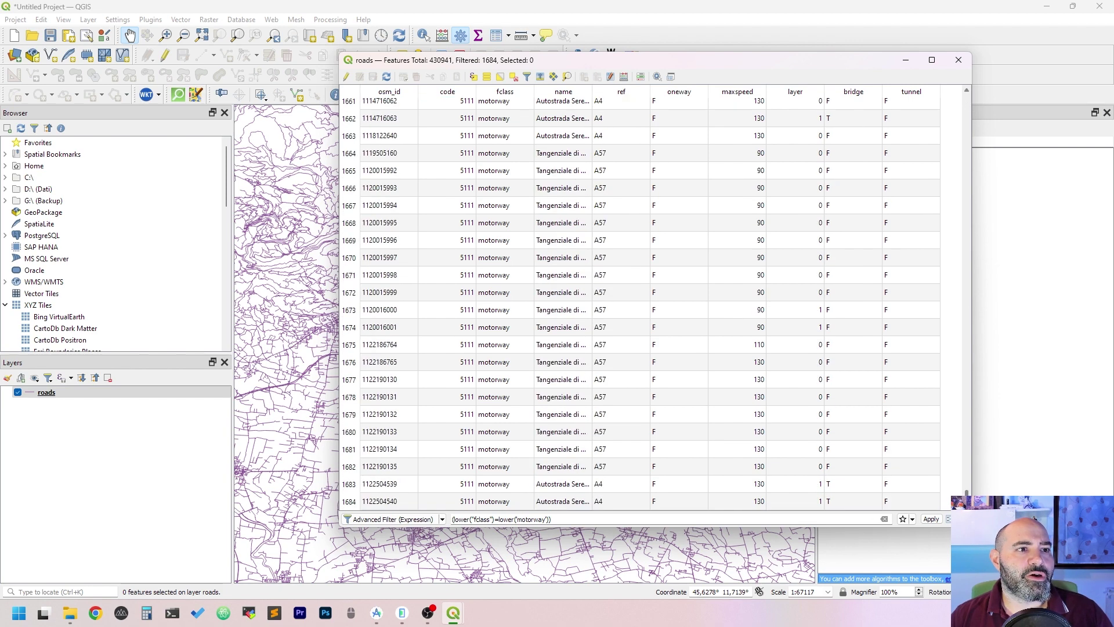
pyautogui.click(663, 503)
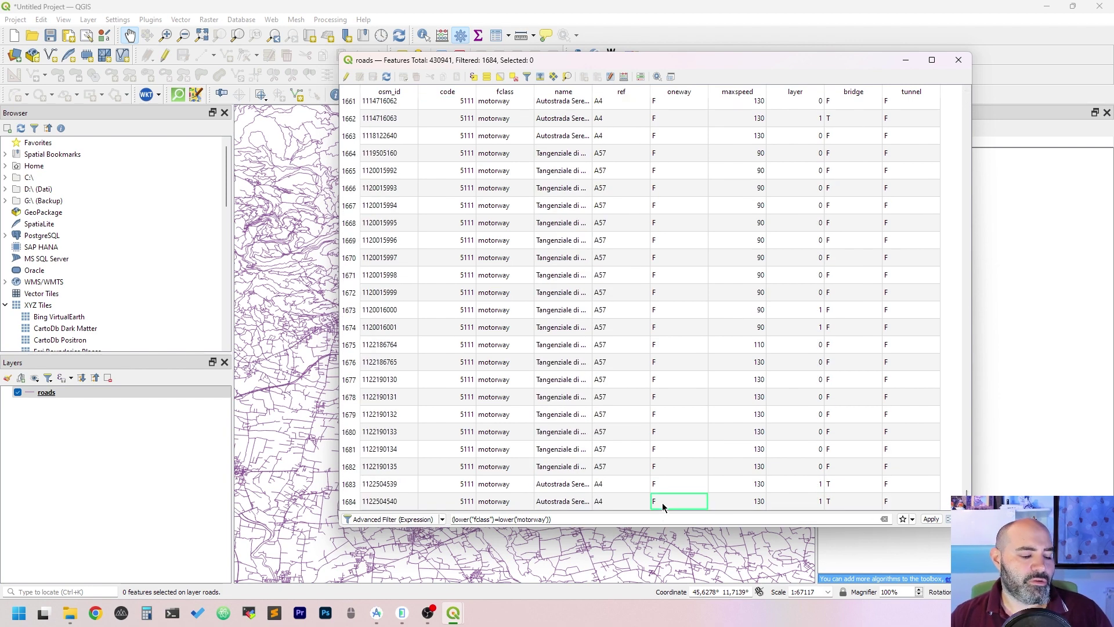
pyautogui.click(598, 503)
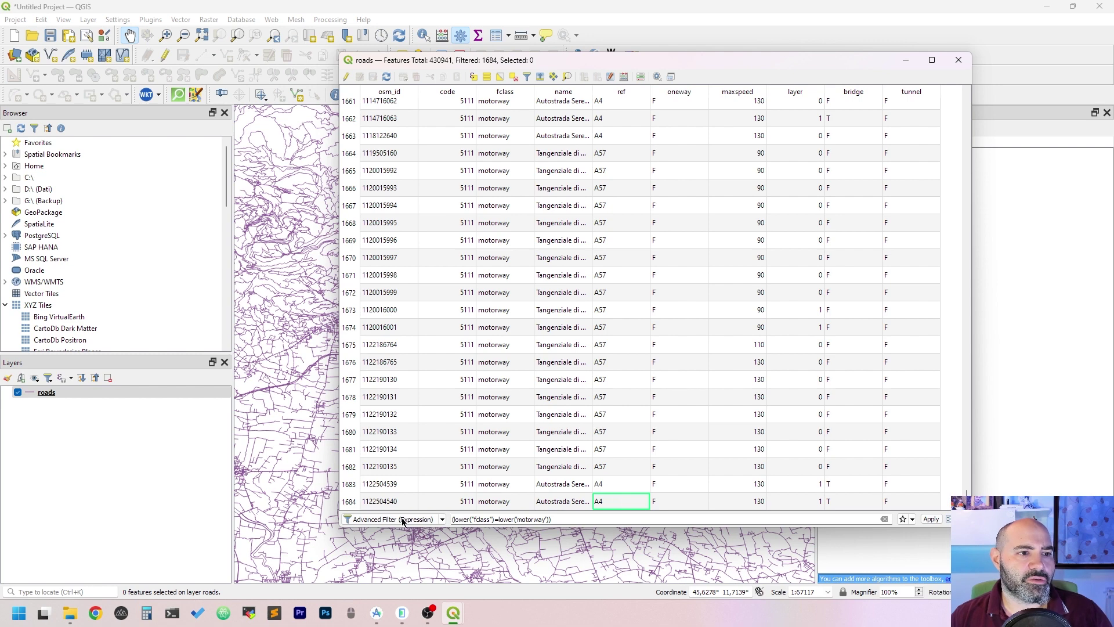
pyautogui.click(348, 501)
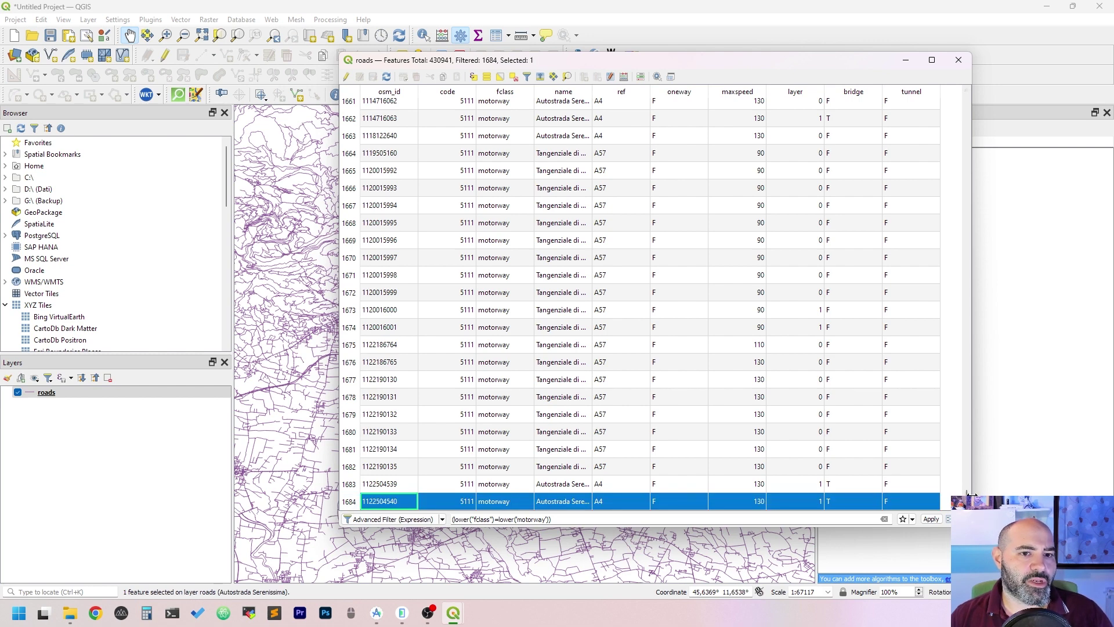
pyautogui.moveTo(966, 493); pyautogui.dragTo(964, 95)
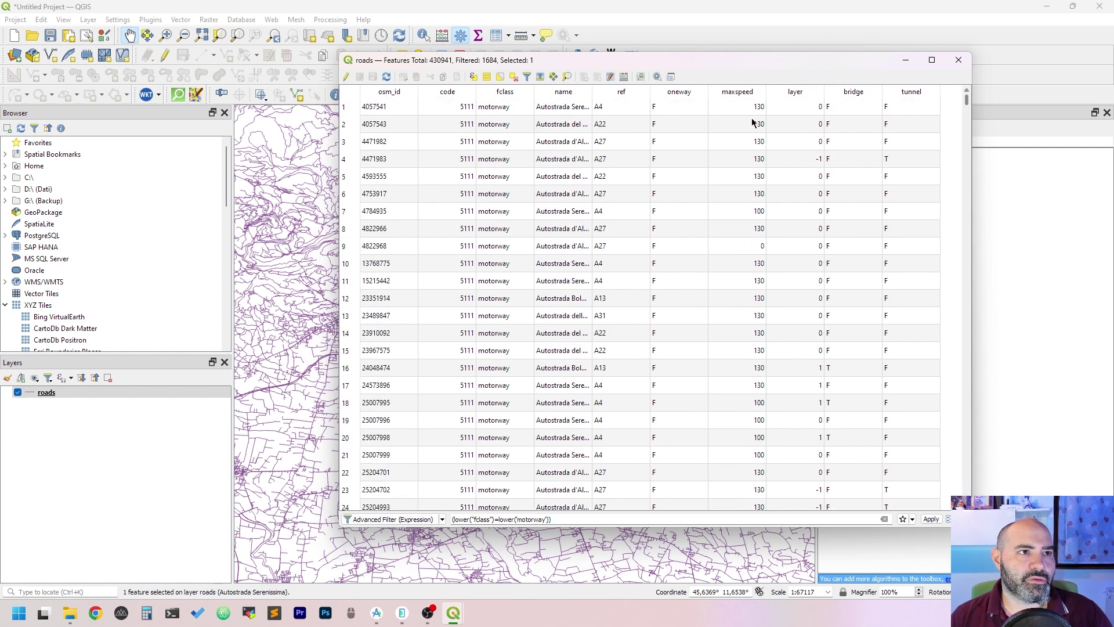
# Step: Select all 1684 filtered motorway features and reposition the table window
pyautogui.hotkey('ctrl', 'a')
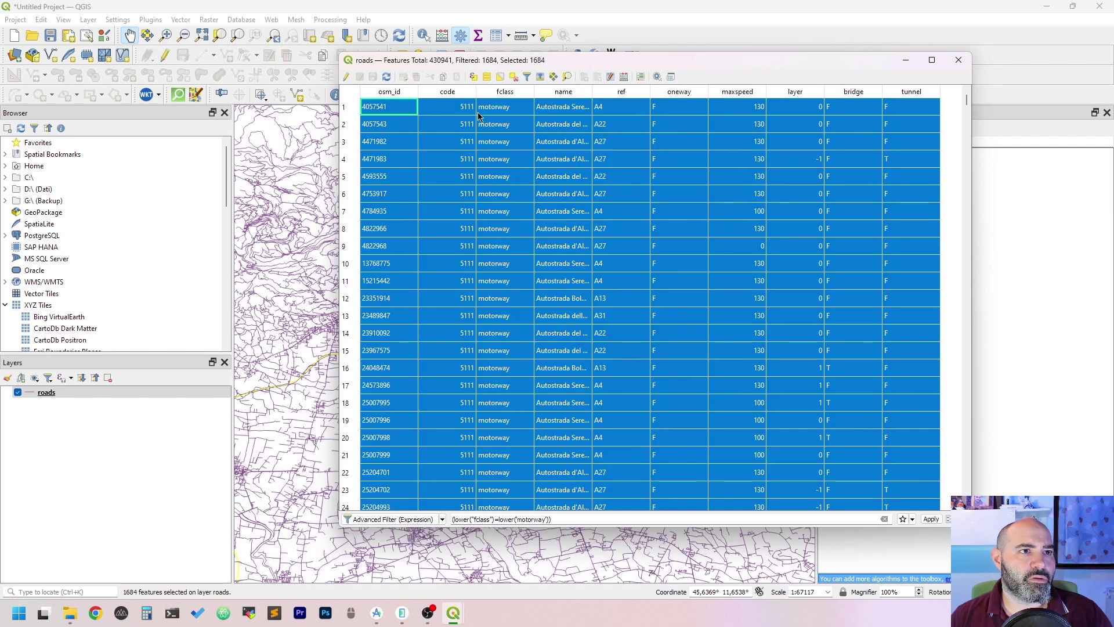
pyautogui.moveTo(538, 61); pyautogui.dragTo(474, 51)
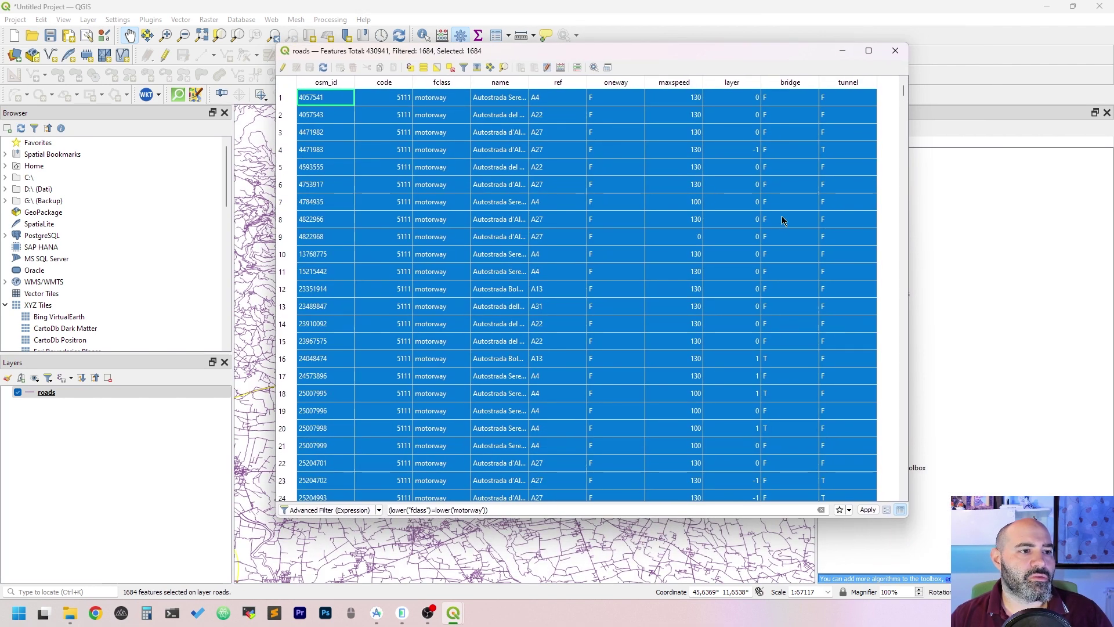
pyautogui.moveTo(565, 60); pyautogui.dragTo(320, 374)
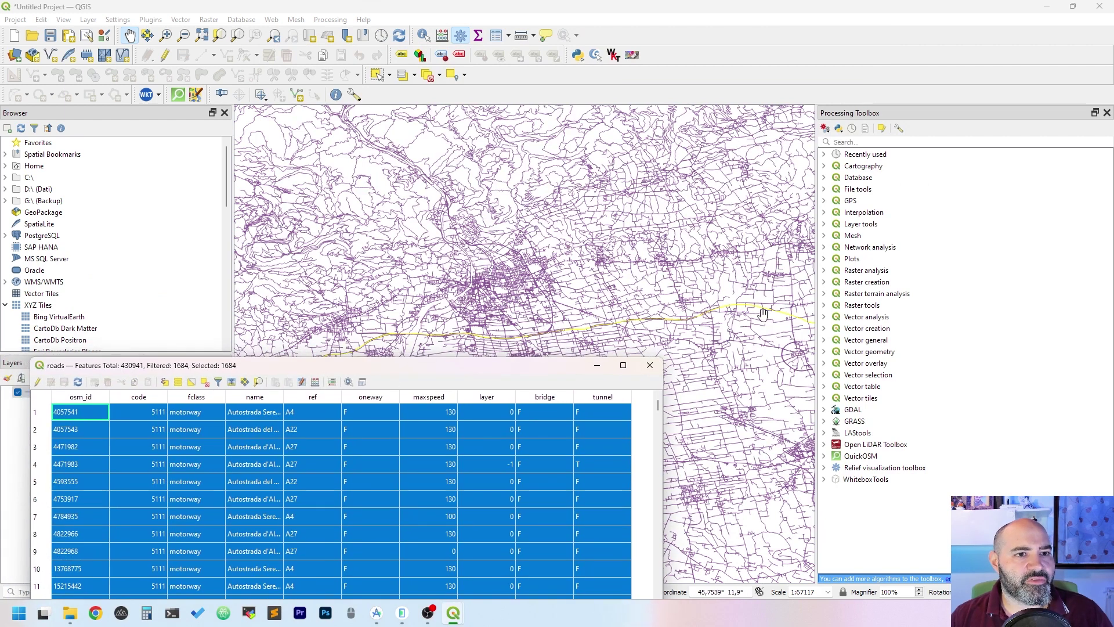
pyautogui.moveTo(498, 368); pyautogui.dragTo(687, 72)
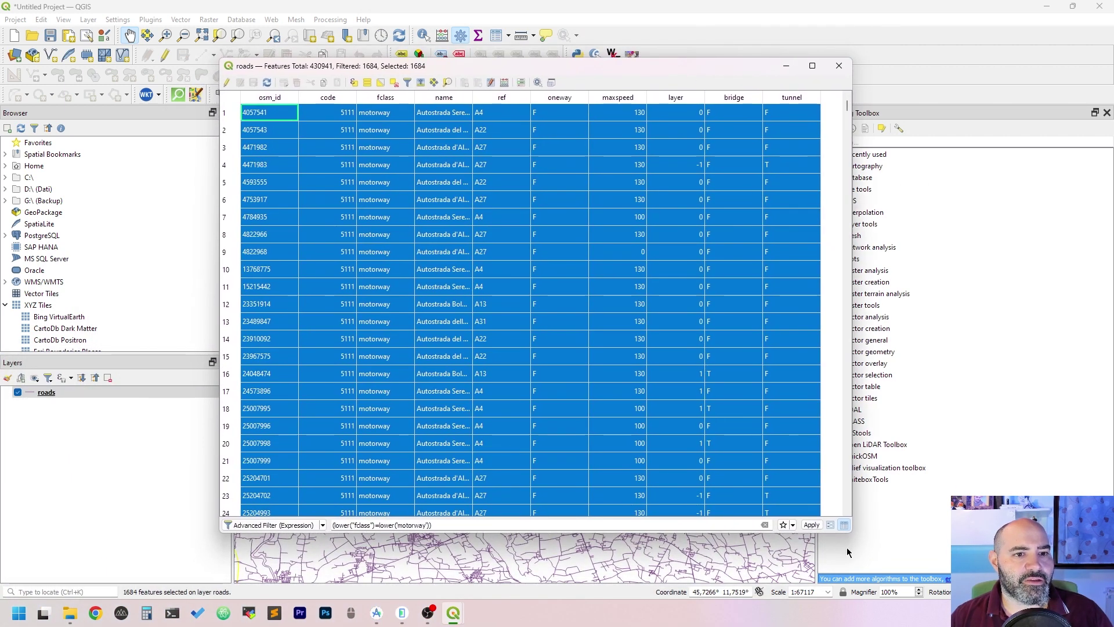
# Step: Close the attribute table, adjust the map view, and reach the roads layer's Export menu
pyautogui.click(839, 66)
pyautogui.scroll(-2, 726, 239)
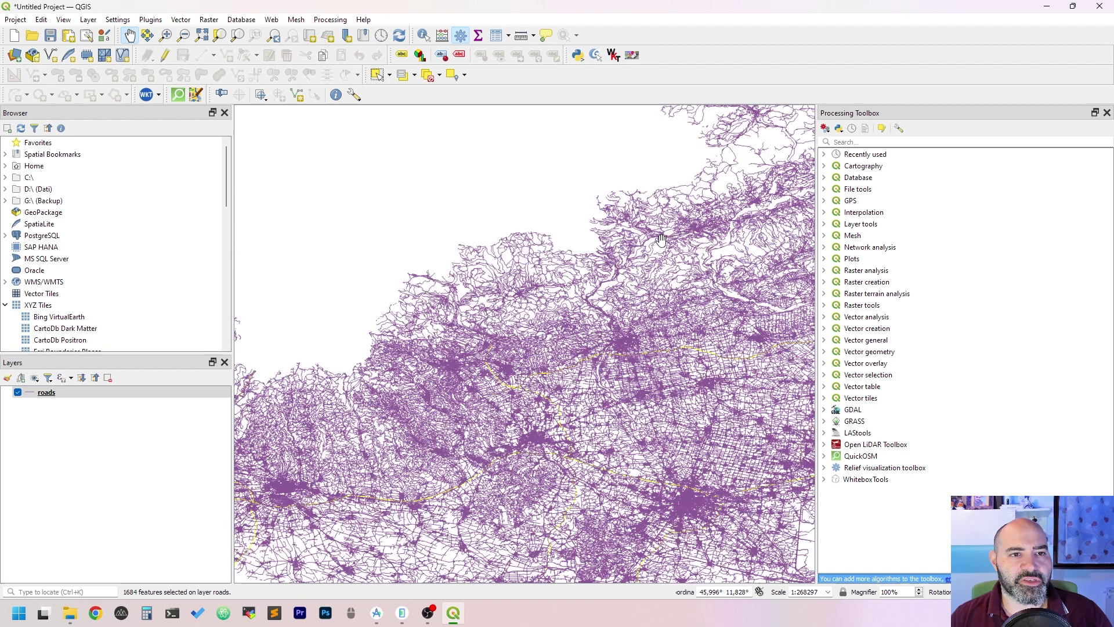
pyautogui.moveTo(673, 263); pyautogui.dragTo(484, 214)
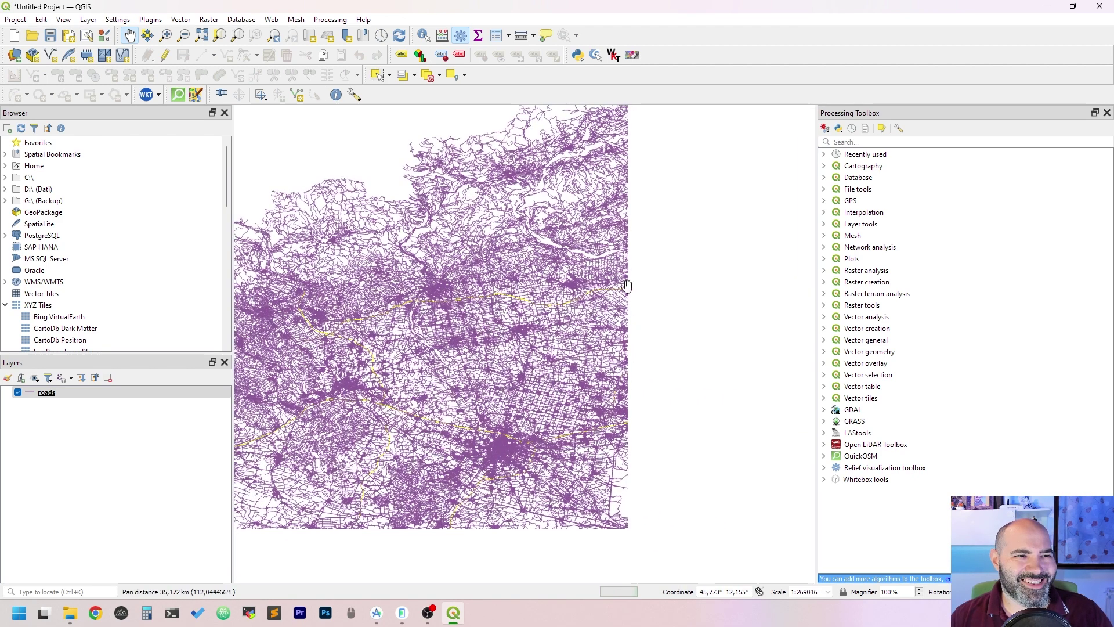
pyautogui.scroll(1, 644, 313)
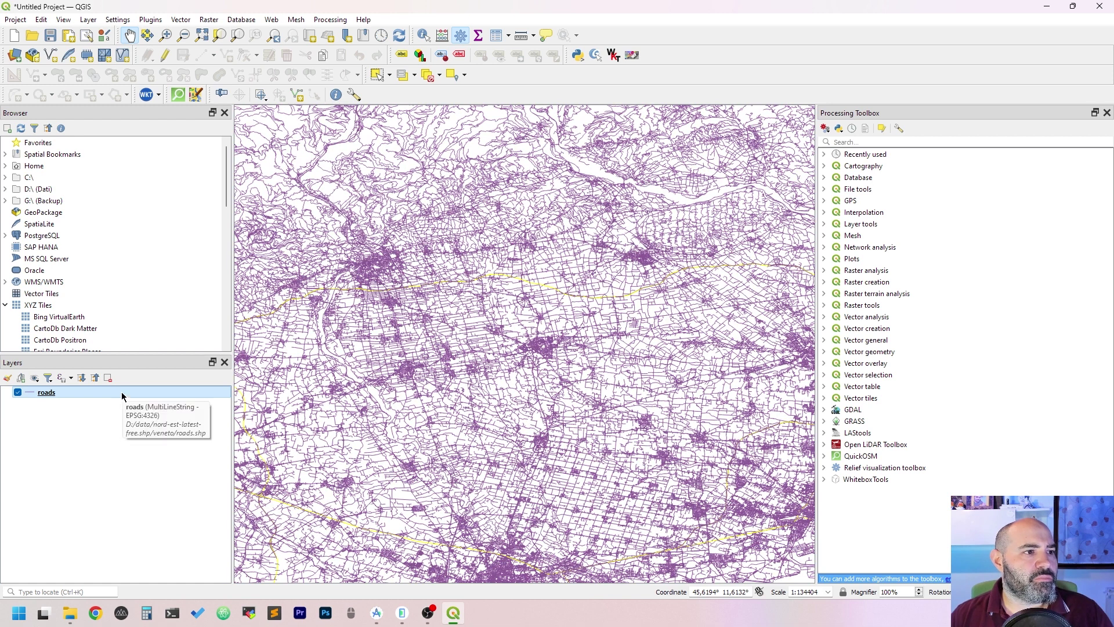
pyautogui.rightClick(122, 395)
pyautogui.moveTo(187, 339)
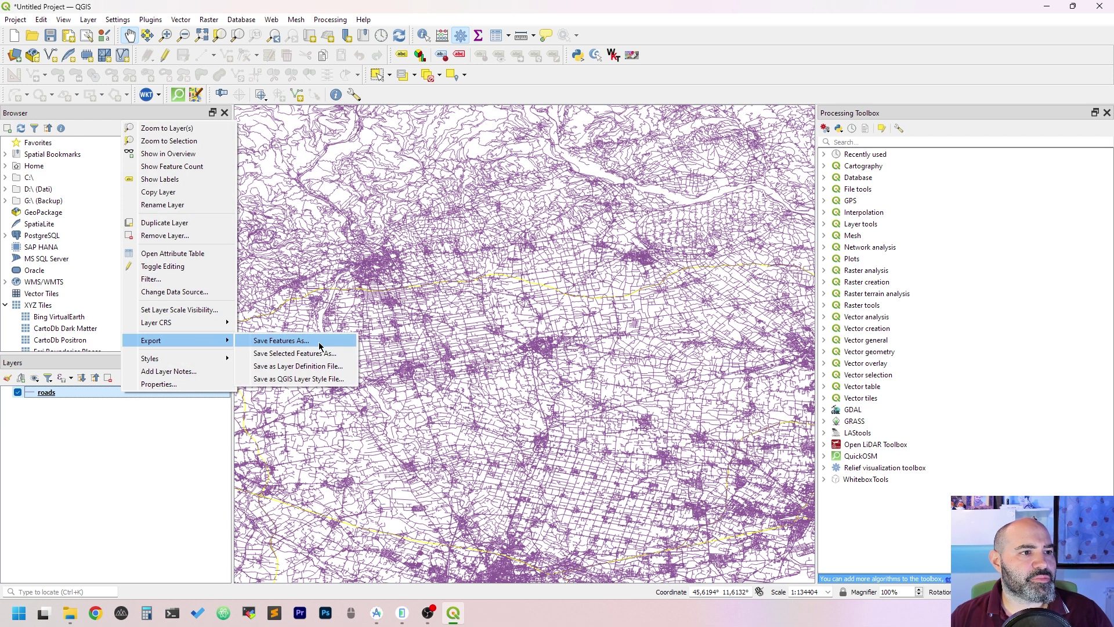
# Step: Save only selected features in ESRI File Geodatabase format with layer name motorways
pyautogui.click(344, 358)
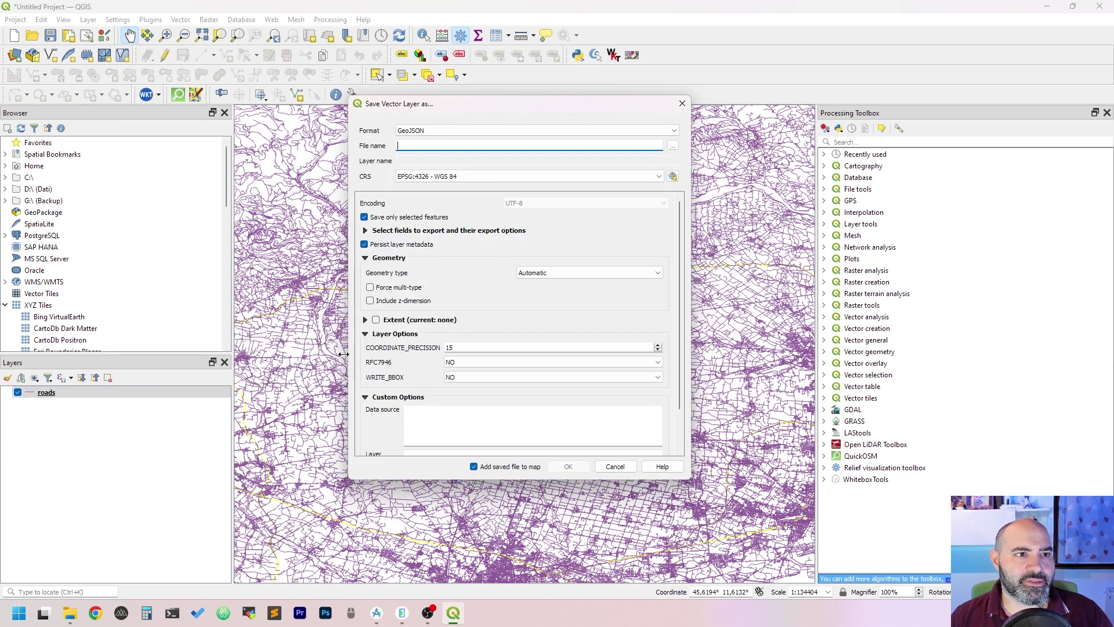
pyautogui.click(672, 130)
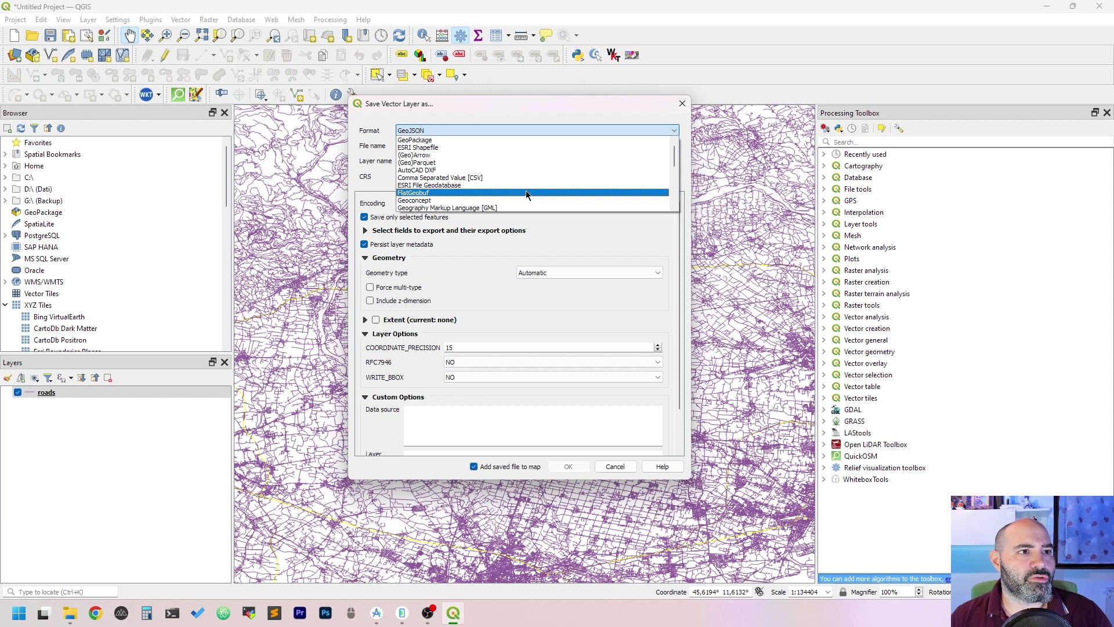
pyautogui.scroll(-5, 525, 190)
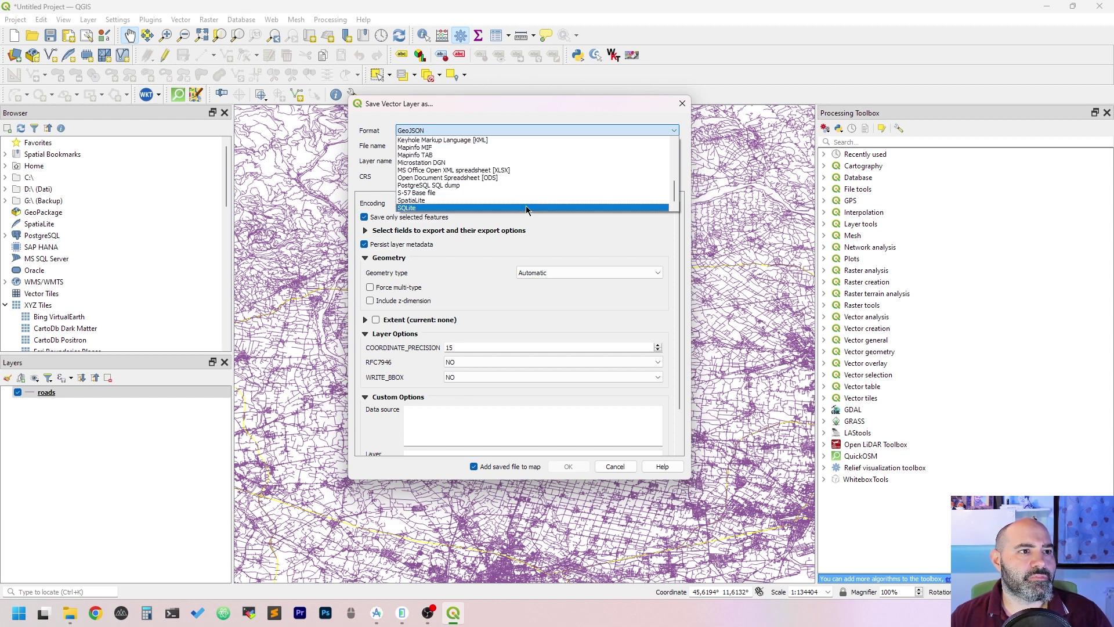
pyautogui.scroll(5, 525, 156)
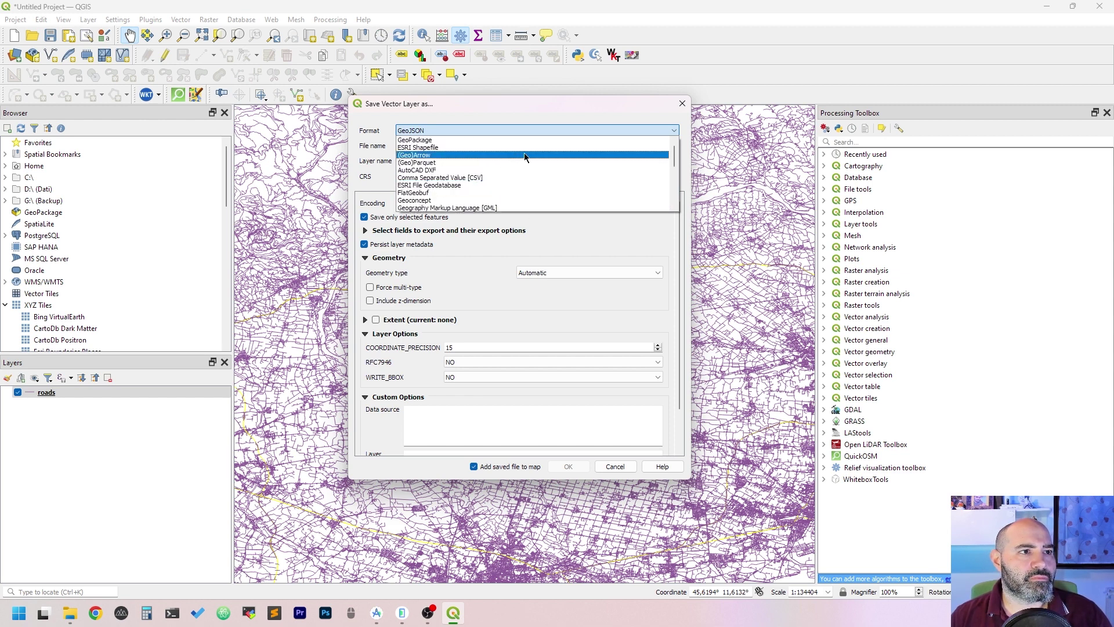
pyautogui.click(517, 184)
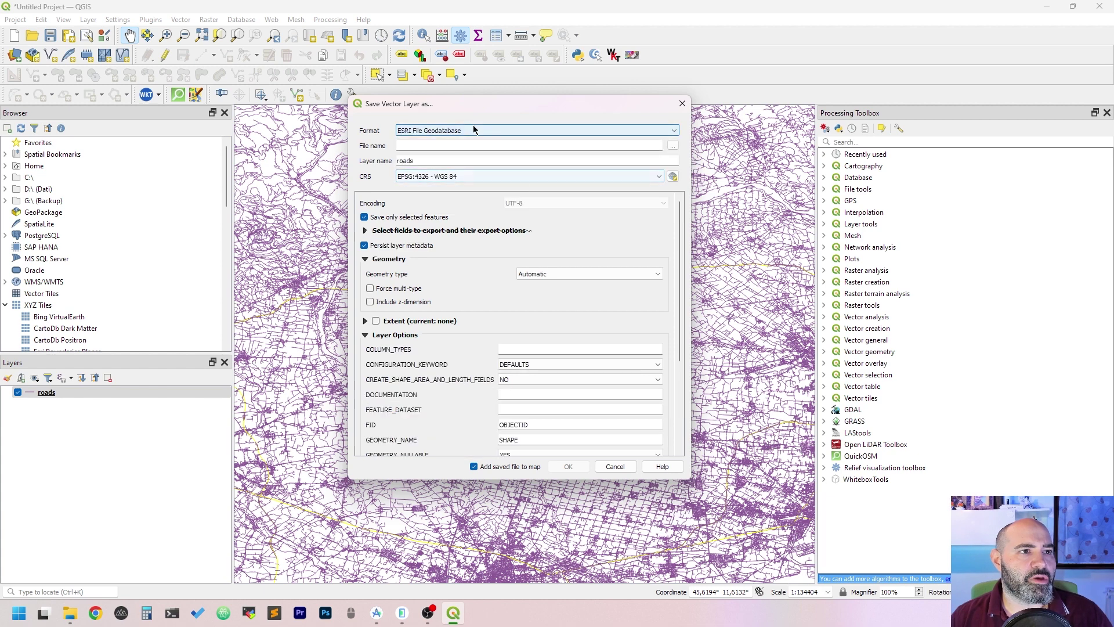
pyautogui.doubleClick(623, 162)
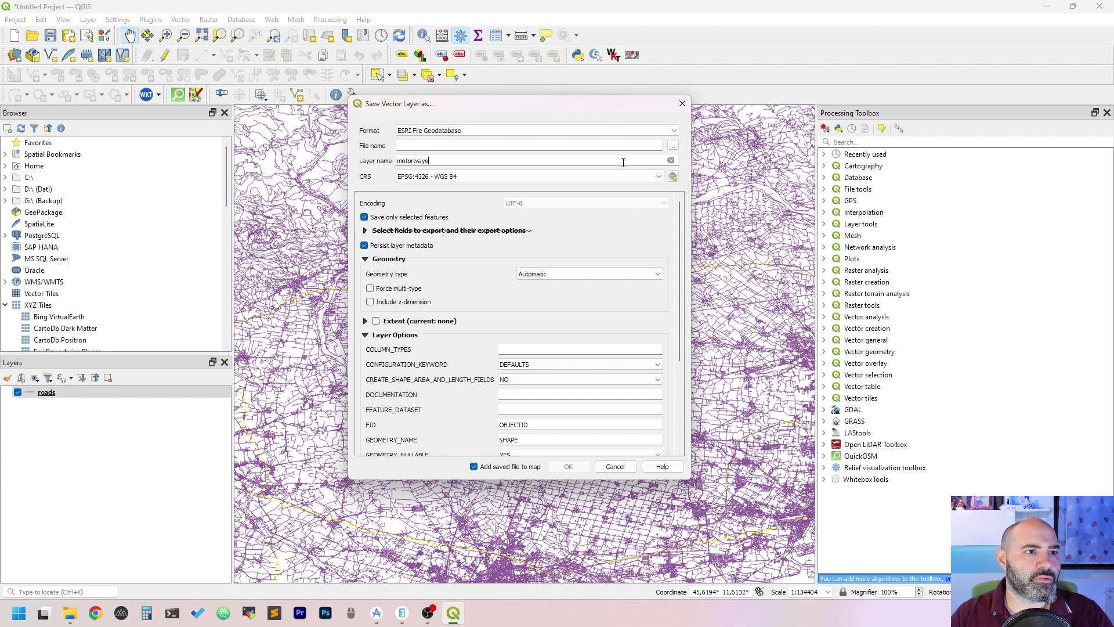
# Step: Browse to the D:\data\test folder as the export location
pyautogui.click(674, 146)
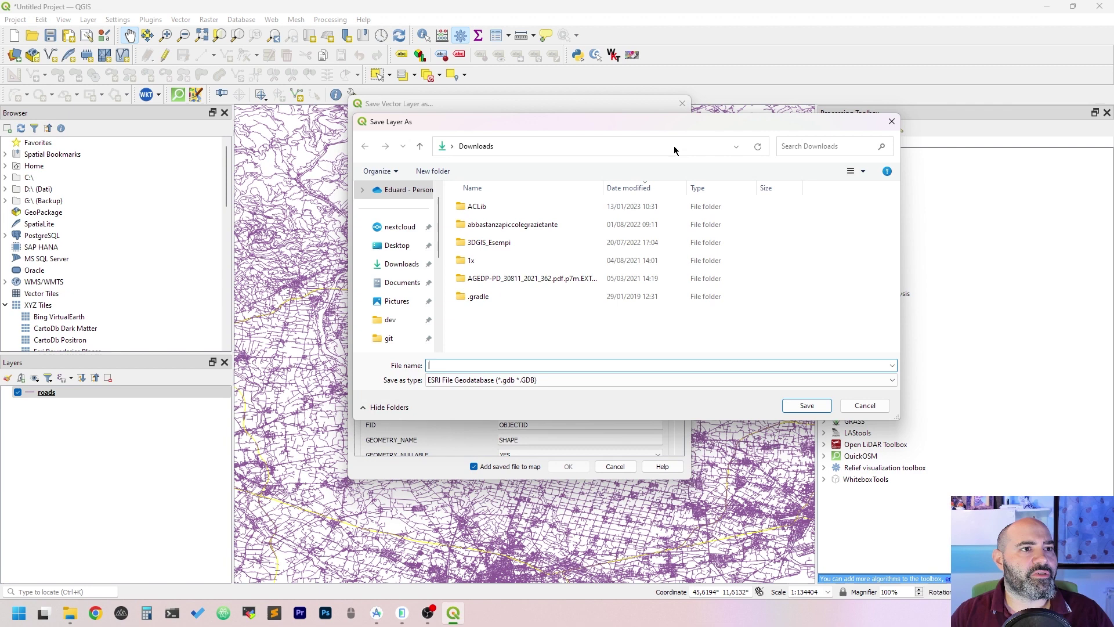
pyautogui.scroll(-2, 402, 318)
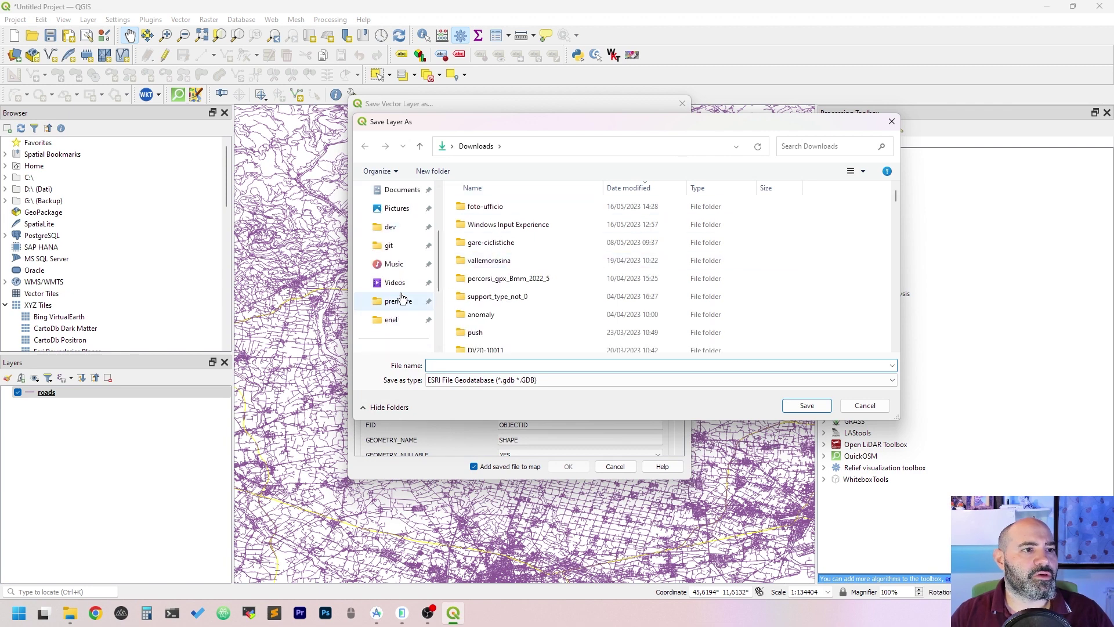
pyautogui.click(398, 244)
pyautogui.scroll(-1, 404, 248)
pyautogui.scroll(3, 402, 246)
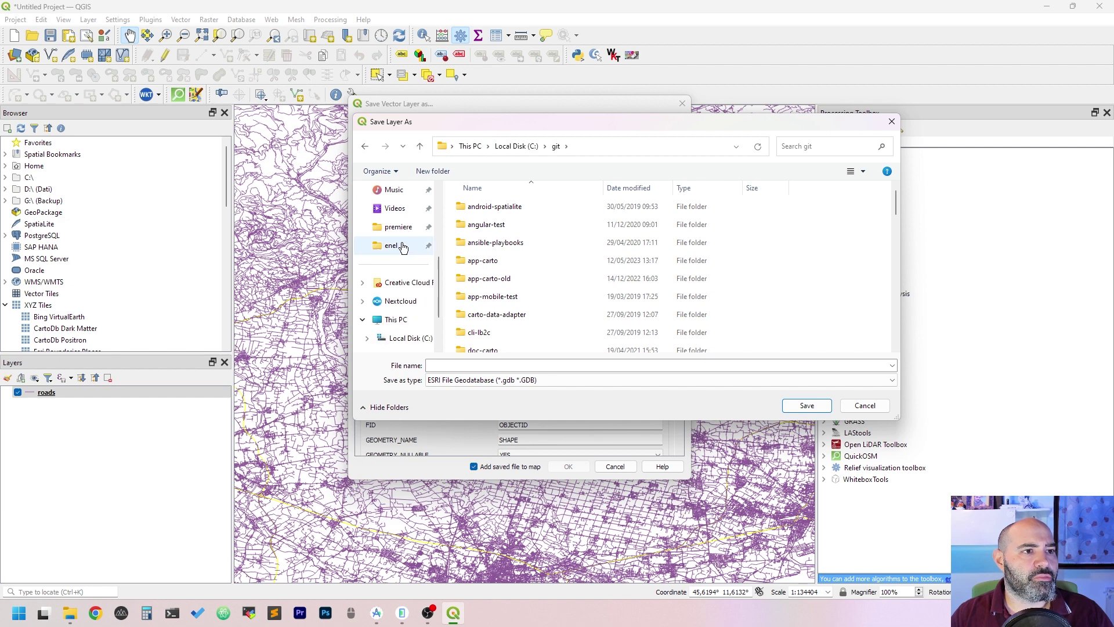
pyautogui.click(470, 146)
pyautogui.doubleClick(638, 215)
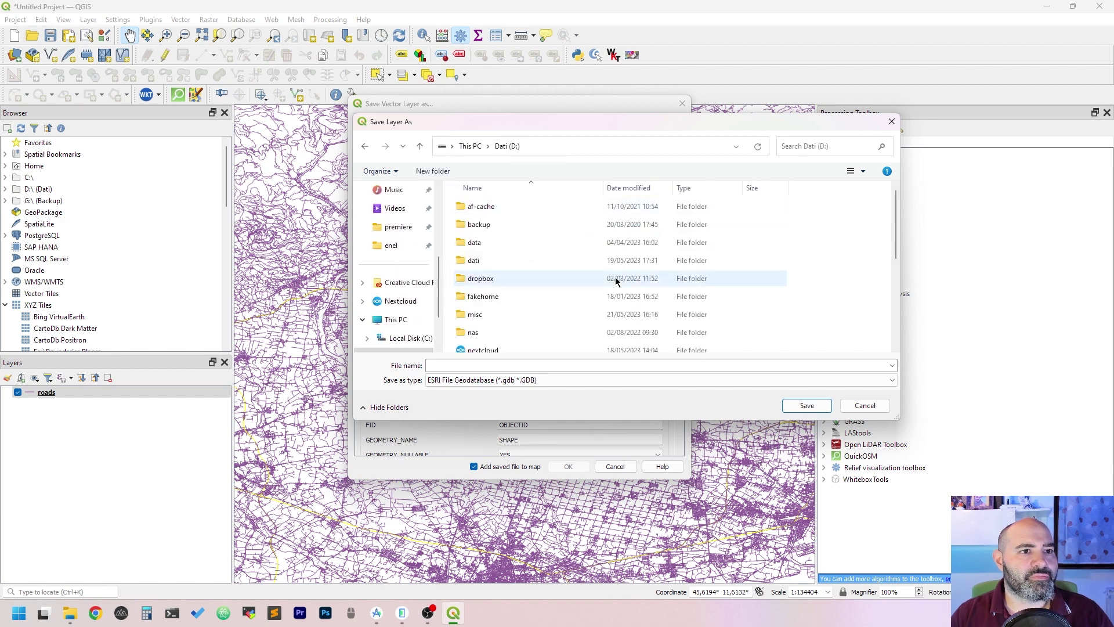
pyautogui.doubleClick(520, 248)
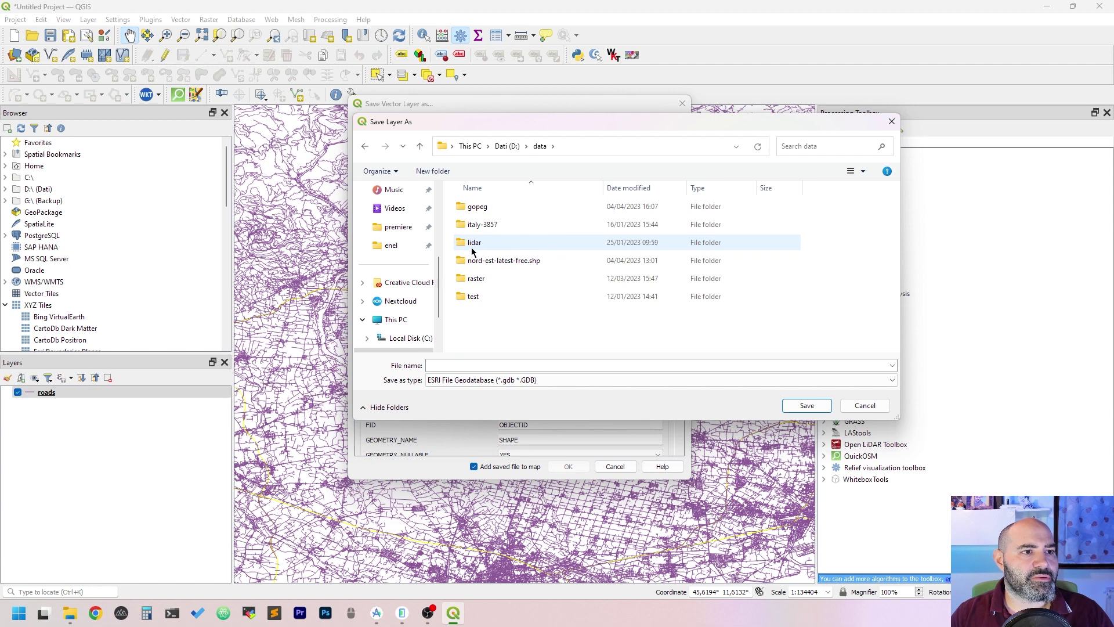
pyautogui.doubleClick(484, 299)
# Step: Name the output roads-motorways and run the export
pyautogui.click(477, 363)
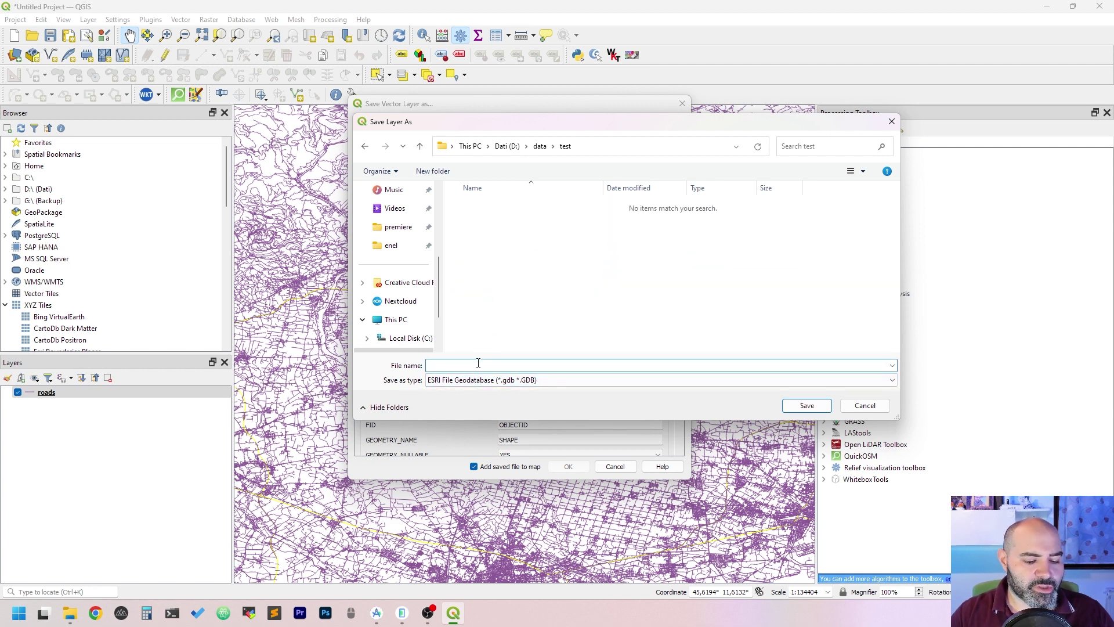
pyautogui.write('roads-motorways')
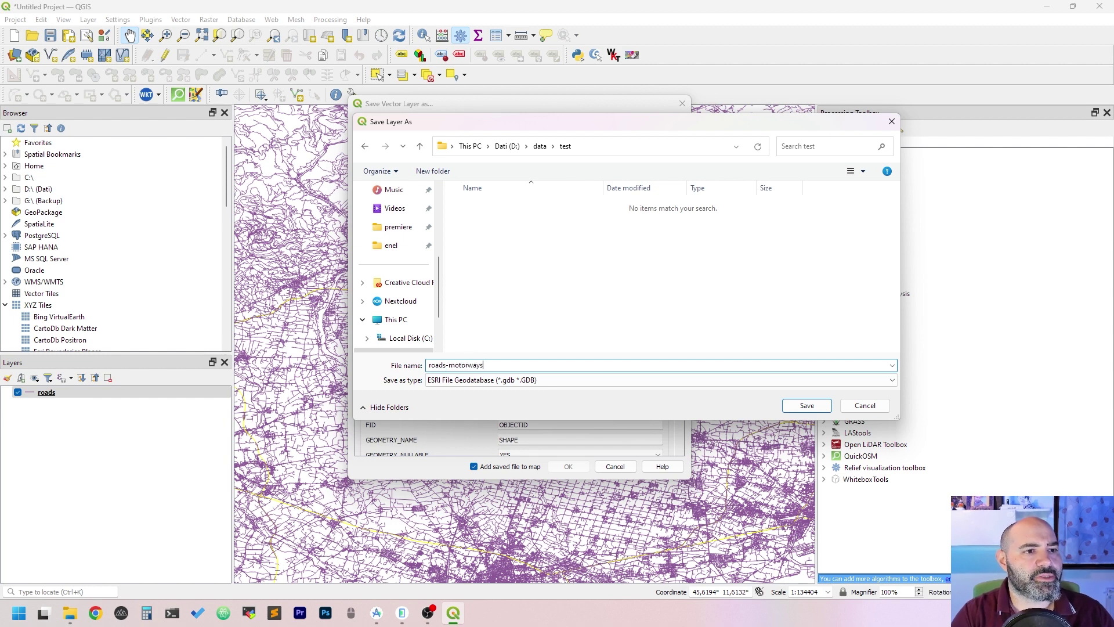
pyautogui.press('Return')
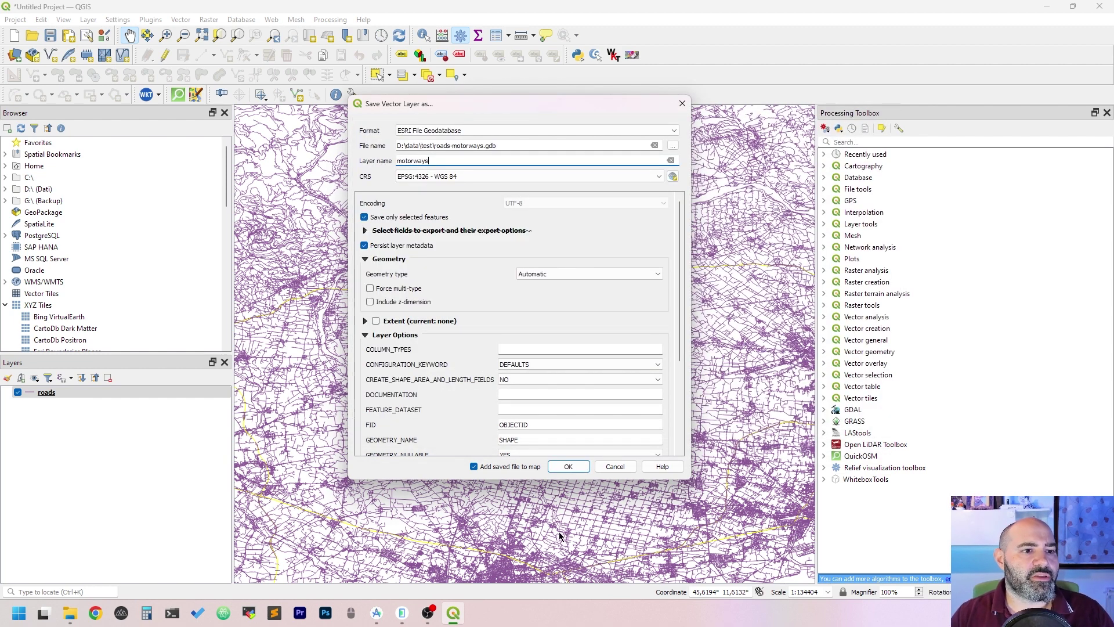
pyautogui.click(568, 466)
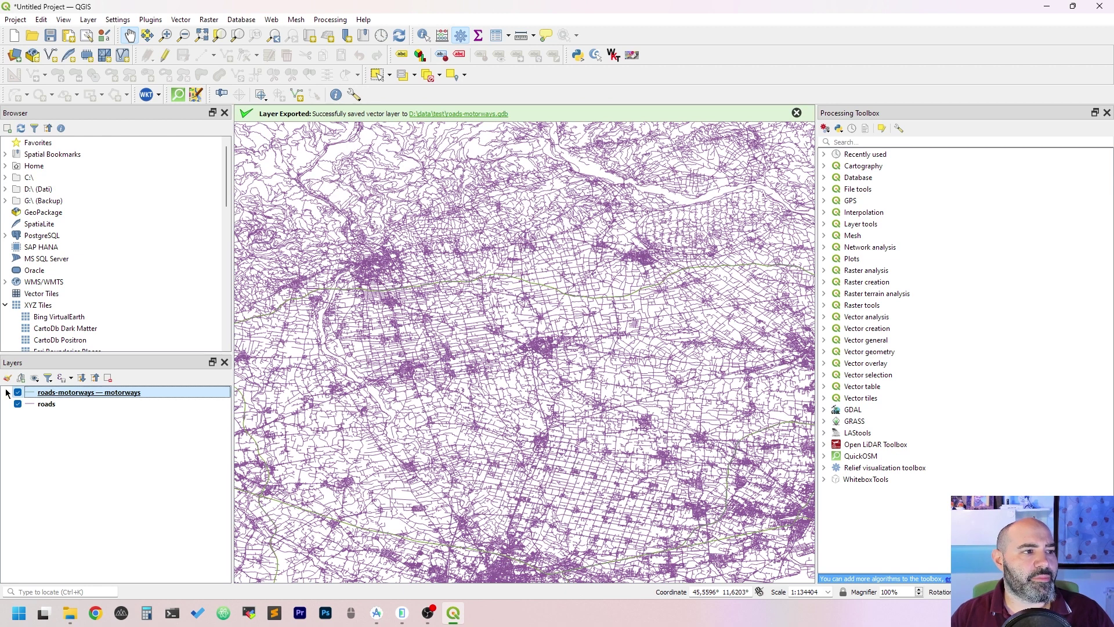
# Step: View the exported motorways layer alone, then show the full roads layer again
pyautogui.click(18, 404)
pyautogui.scroll(-3, 545, 374)
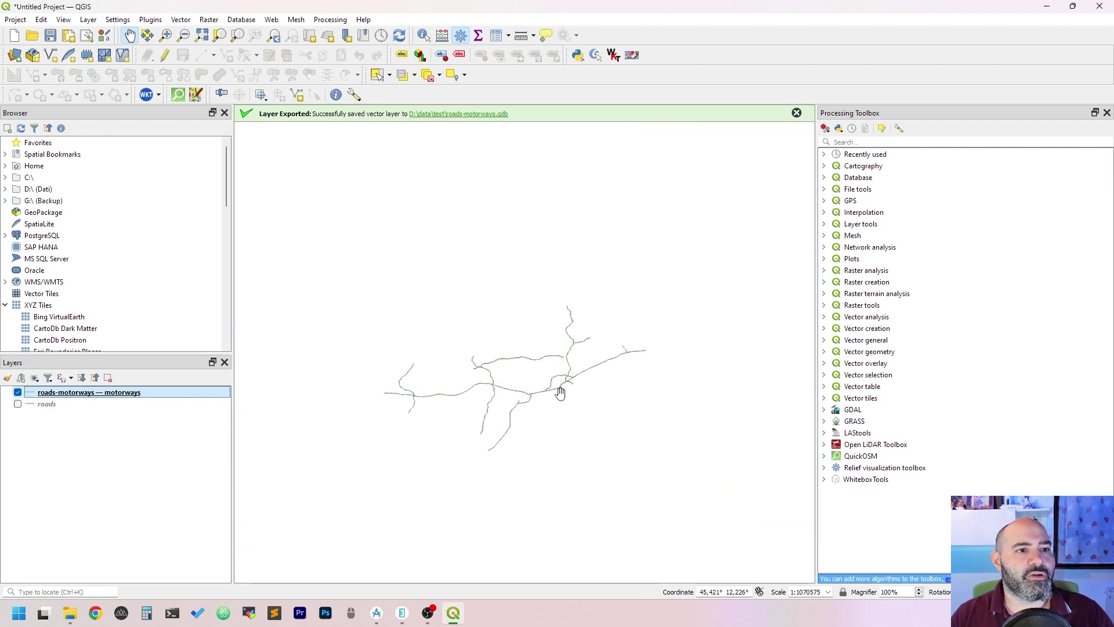
pyautogui.scroll(-2, 604, 450)
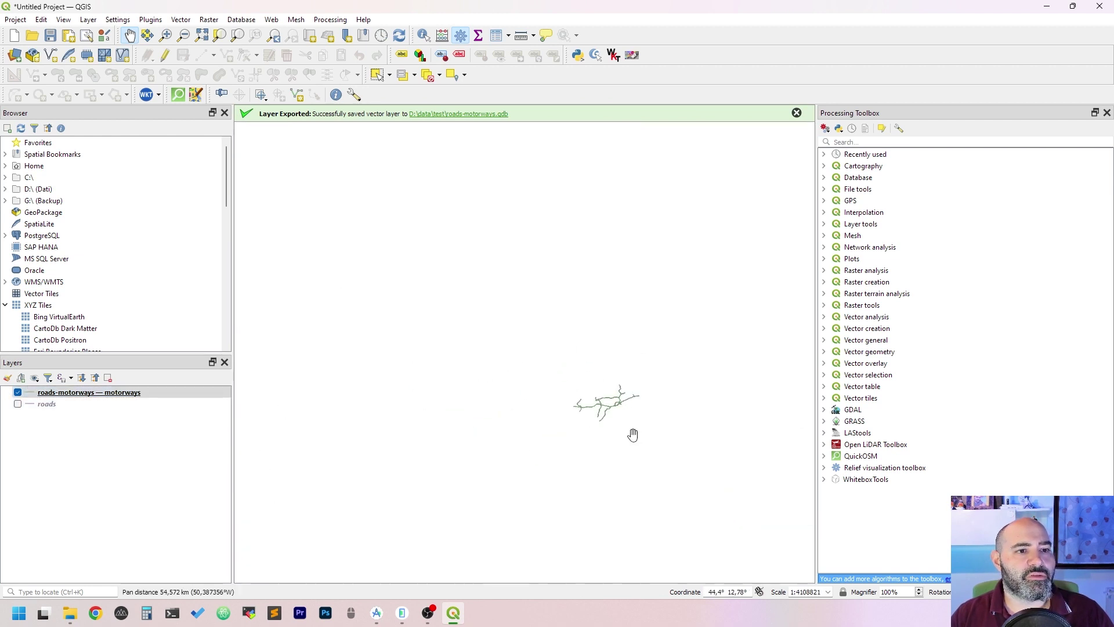
pyautogui.scroll(2, 633, 434)
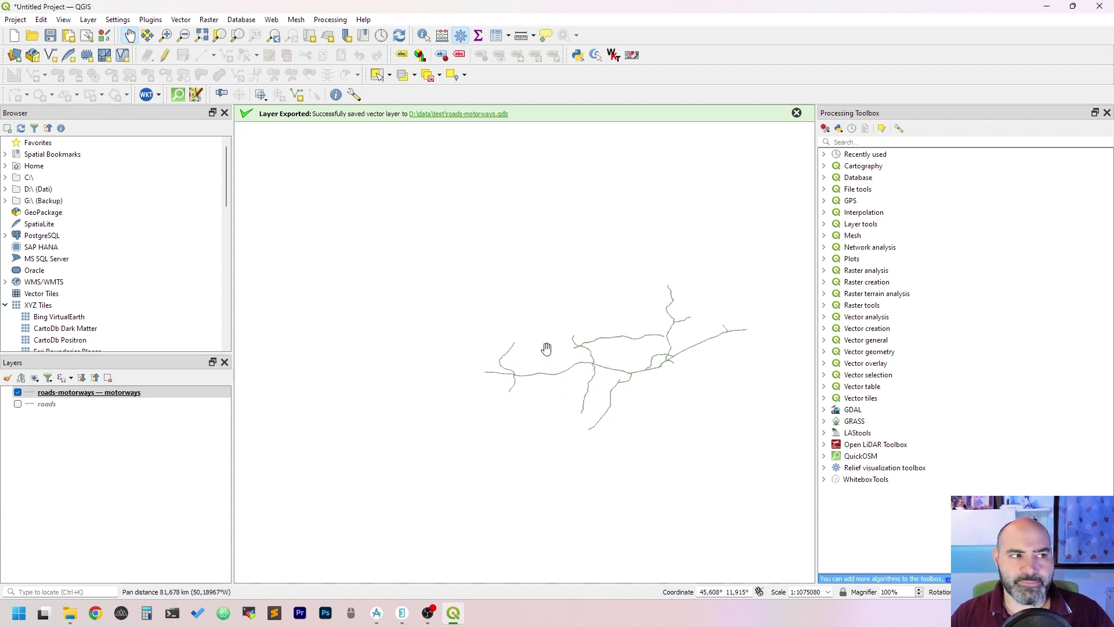
pyautogui.click(17, 391)
pyautogui.click(10, 406)
# Step: Clear the motorway selection and open the roads layer's Symbology properties
pyautogui.scroll(1, 540, 320)
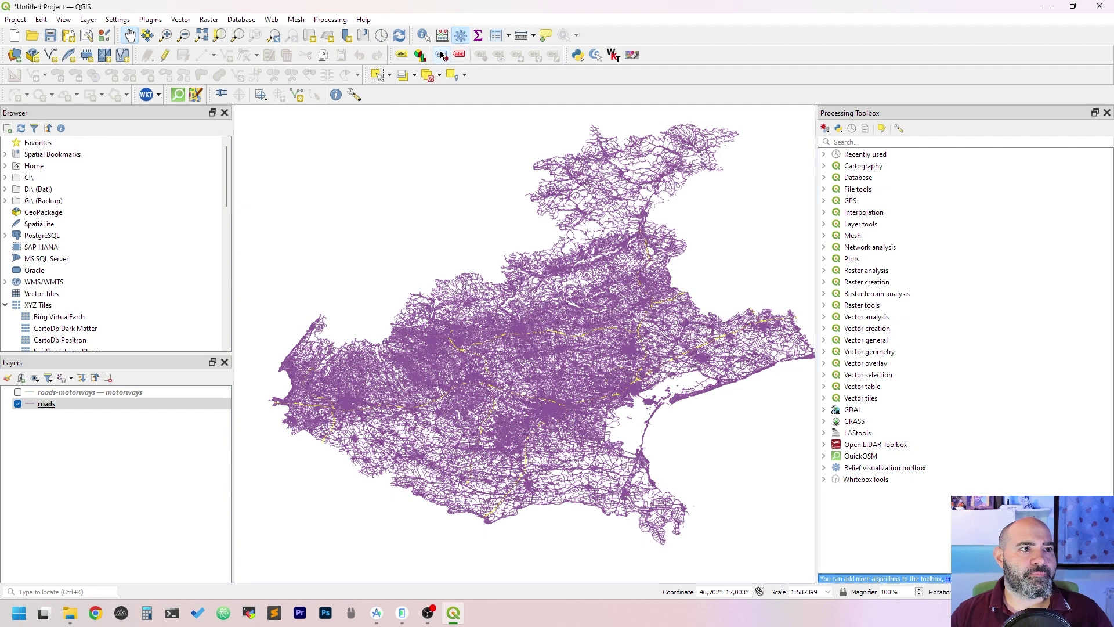
pyautogui.click(428, 75)
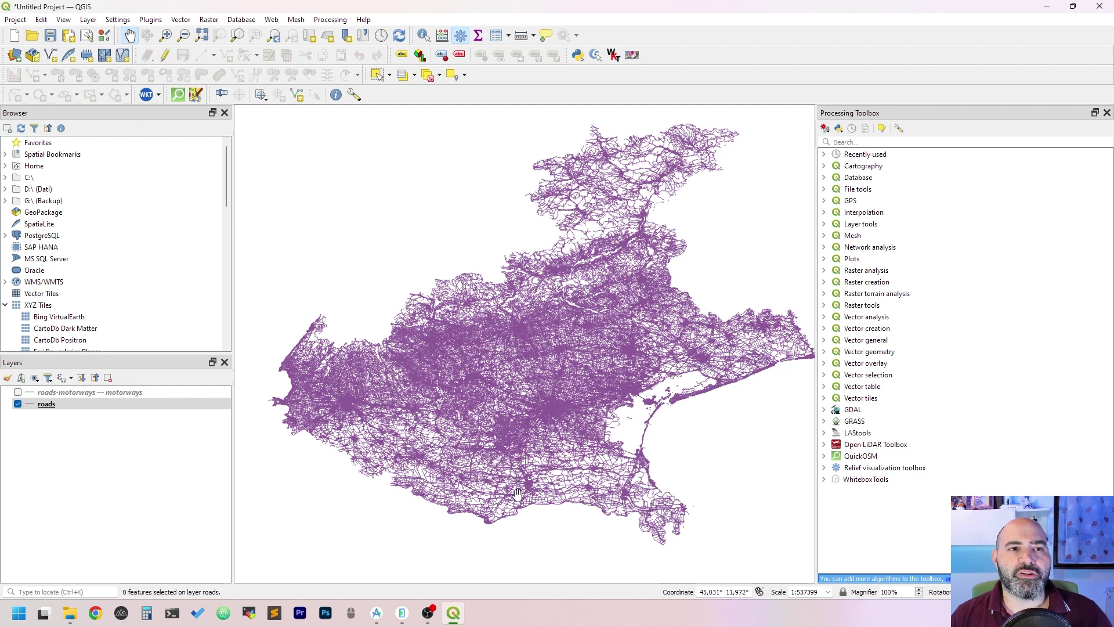
pyautogui.click(216, 408)
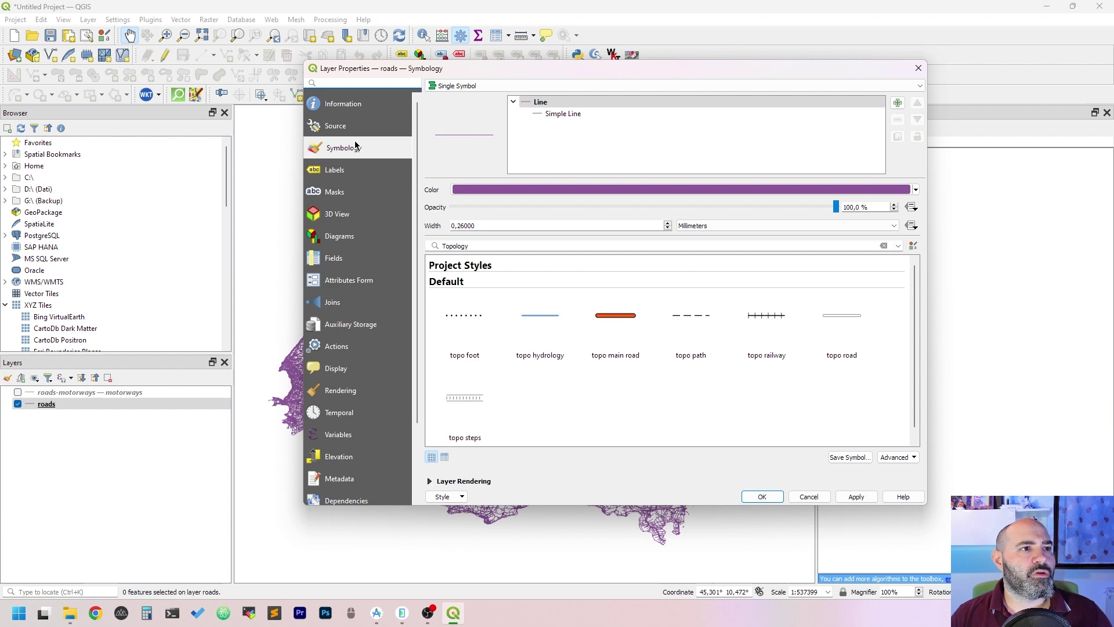
# Step: Switch the roads renderer to Rule-based and open the default rule for editing
pyautogui.click(594, 86)
pyautogui.press('Escape')
pyautogui.click(918, 68)
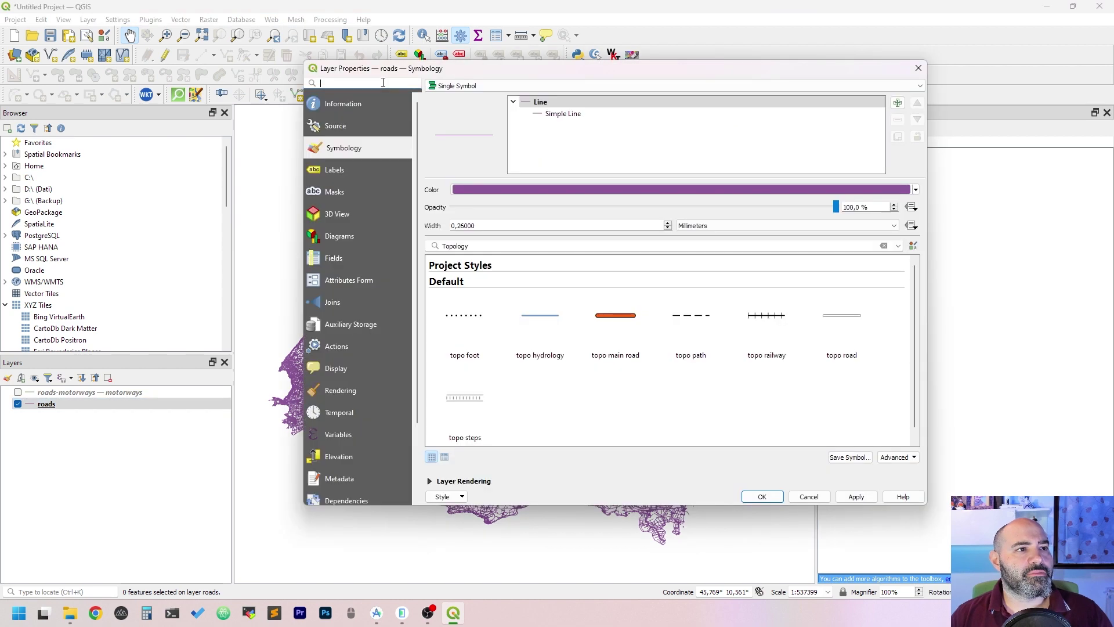
pyautogui.click(512, 87)
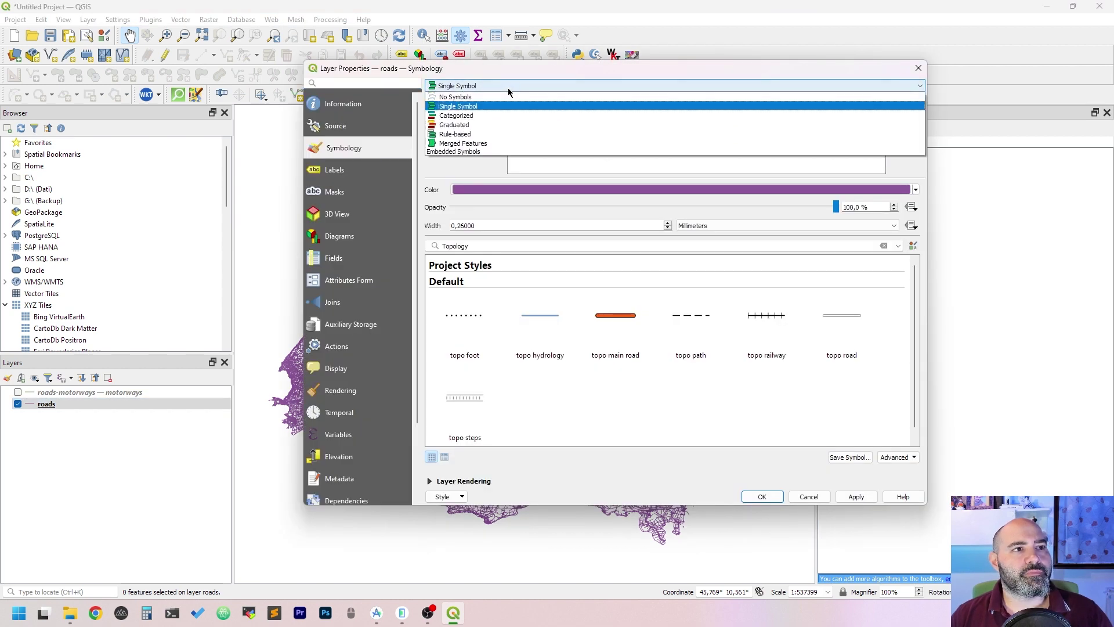
pyautogui.click(496, 134)
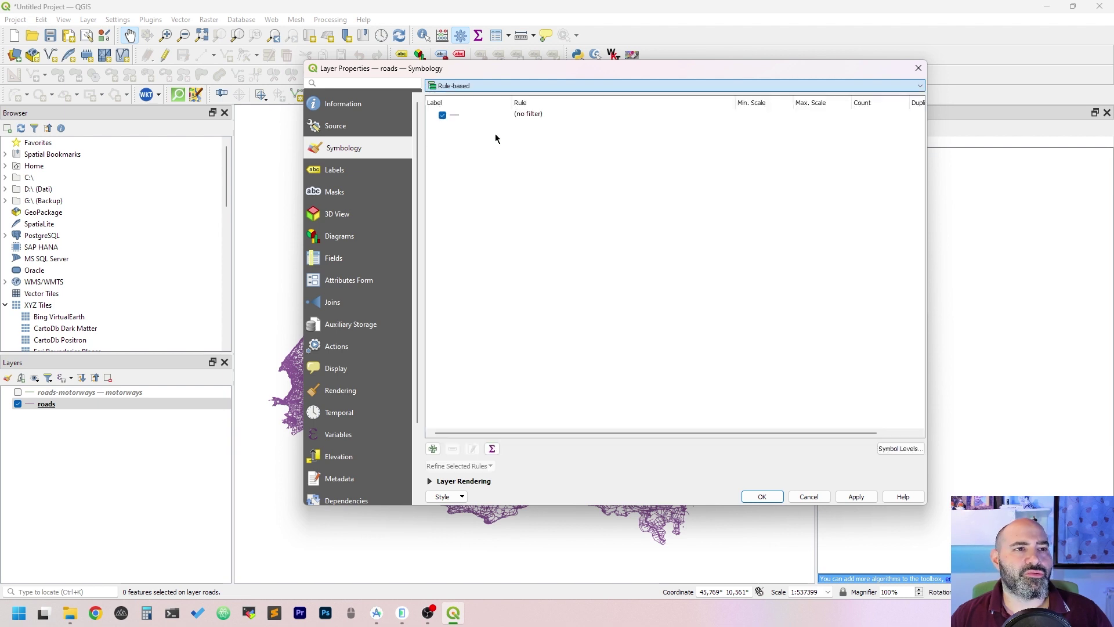
pyautogui.click(537, 114)
pyautogui.doubleClick(539, 117)
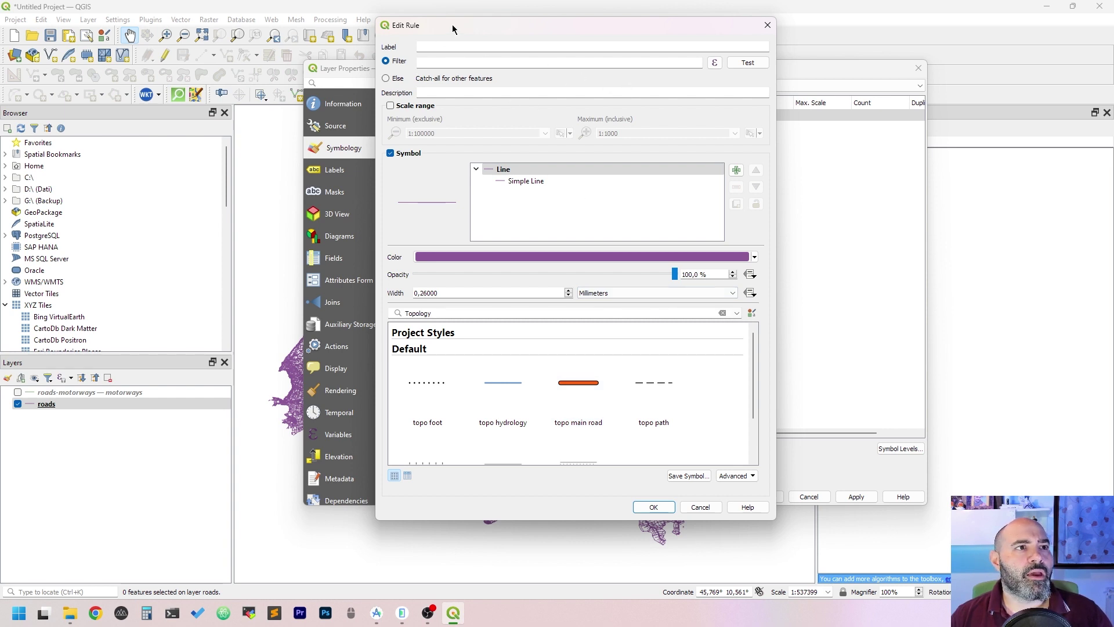
# Step: Give the rule filter "fclass"='primary' (10476 features) and the topo main road symbol, then apply
pyautogui.moveTo(454, 25); pyautogui.dragTo(496, 55)
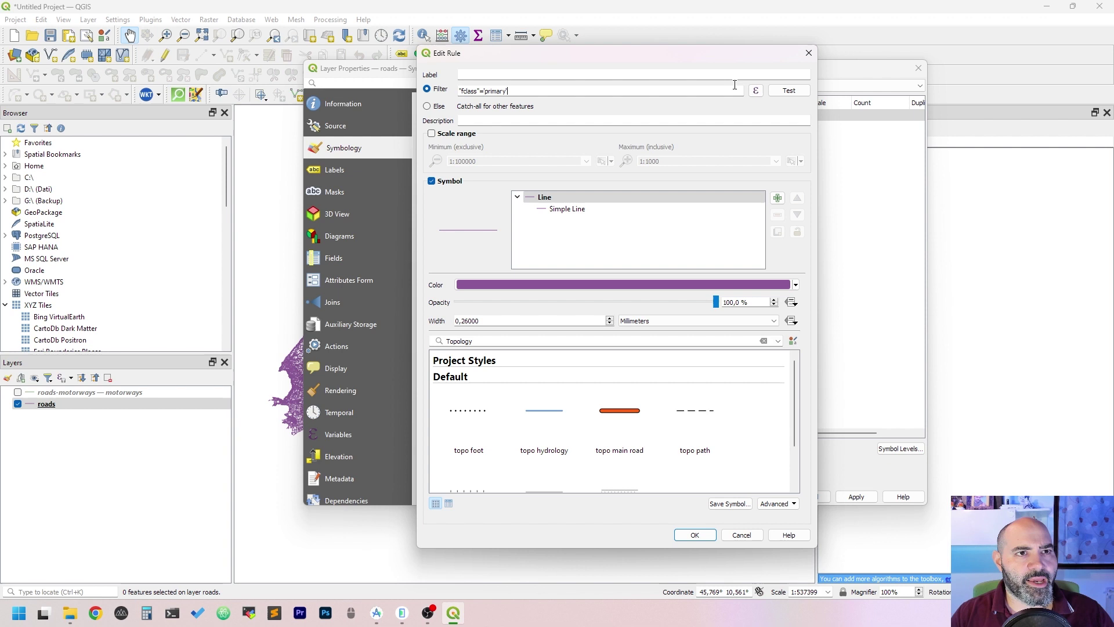
pyautogui.click(794, 88)
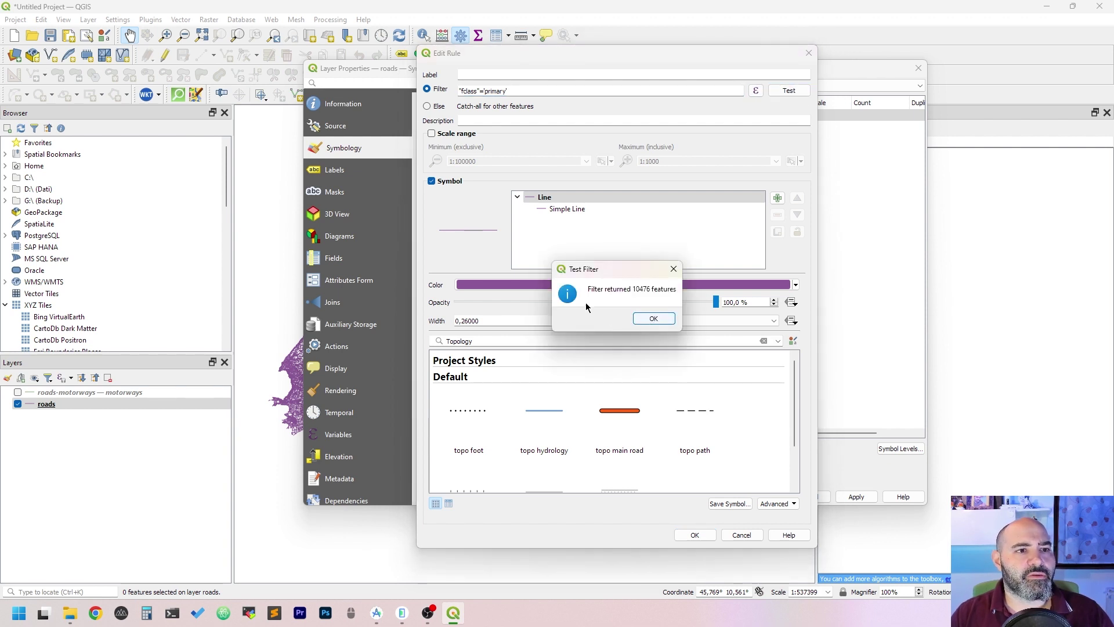
pyautogui.click(654, 318)
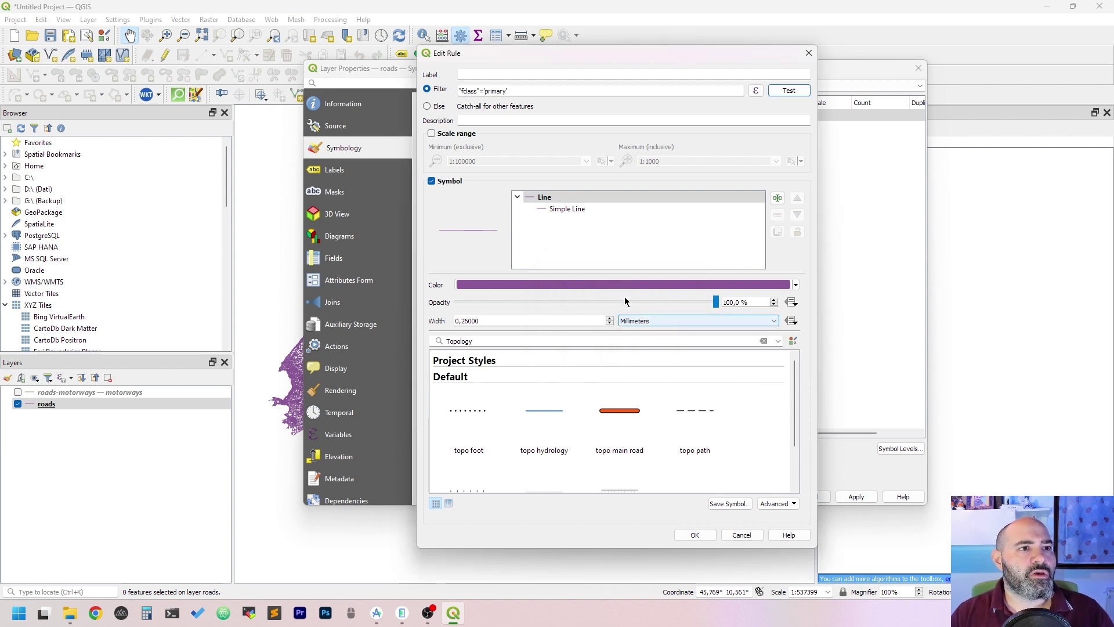
pyautogui.click(617, 413)
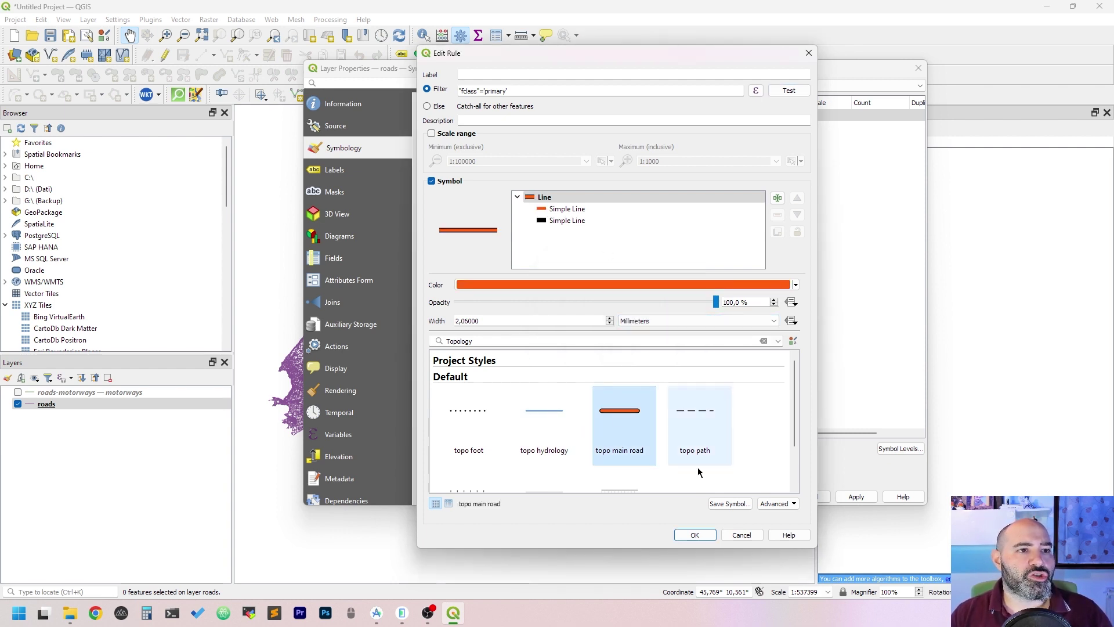
pyautogui.click(694, 534)
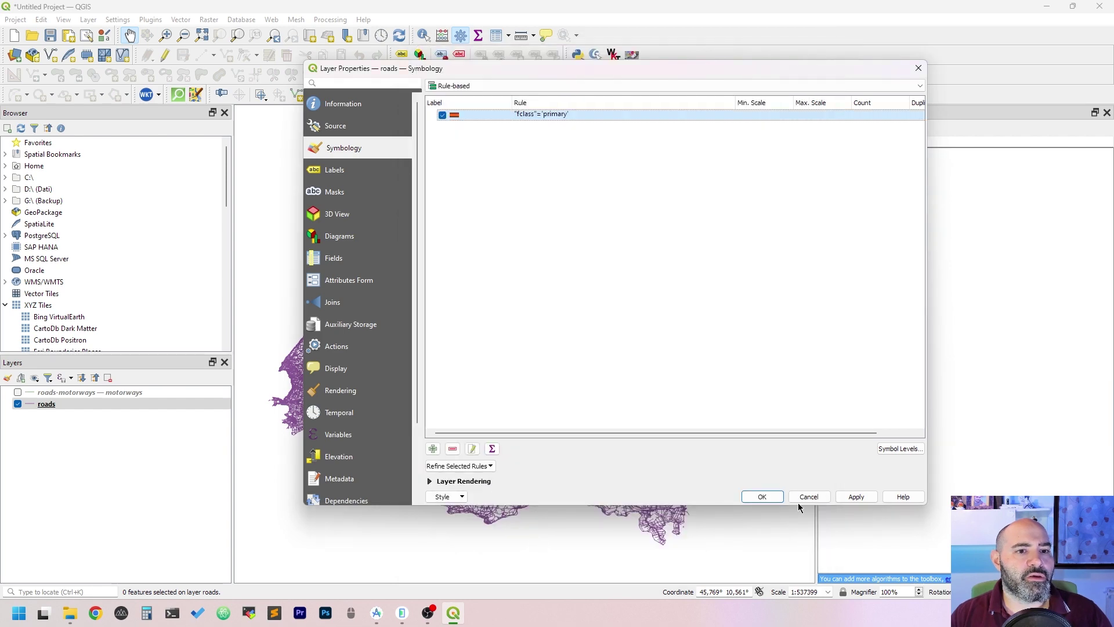
pyautogui.click(856, 496)
pyautogui.click(761, 497)
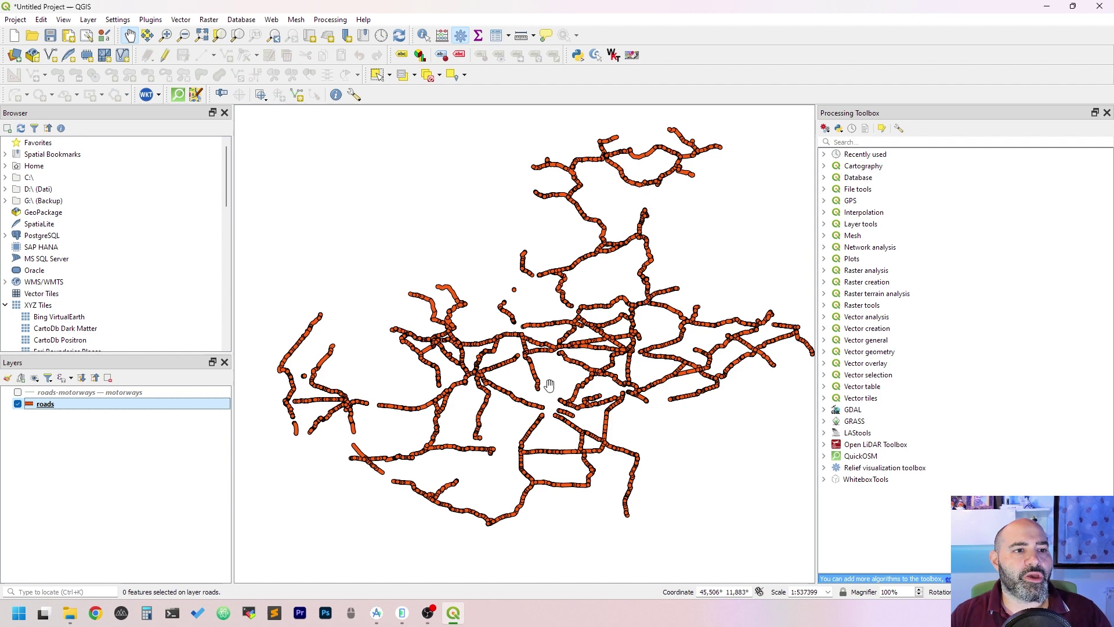
# Step: Survey the orange primary roads across the map, then reopen the roads layer's Symbology settings
pyautogui.scroll(2, 580, 388)
pyautogui.scroll(-1, 576, 284)
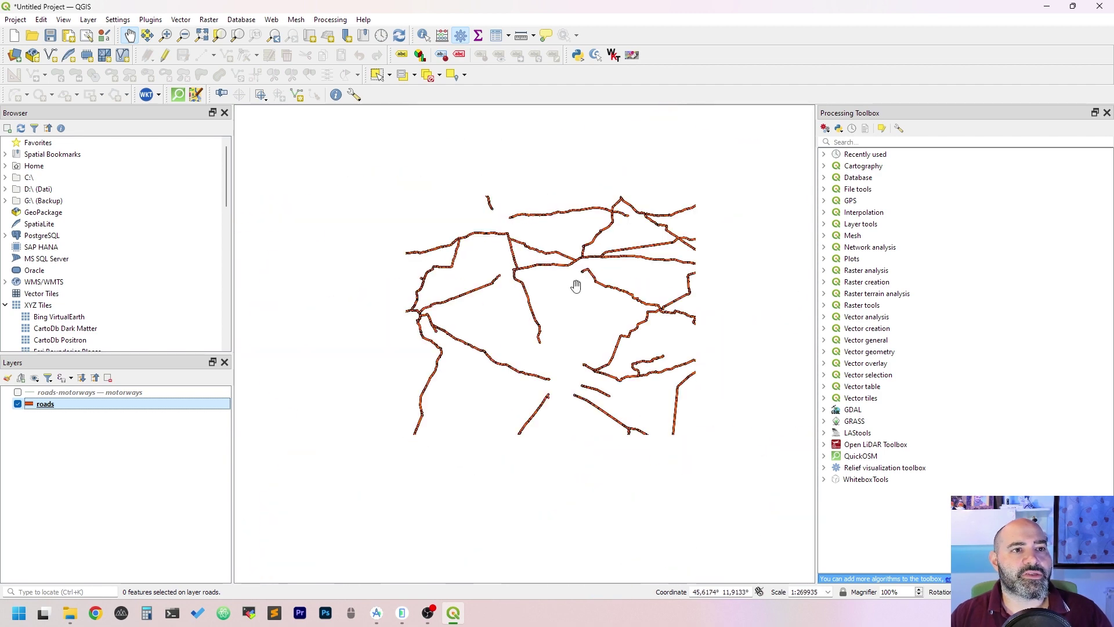
pyautogui.scroll(-1, 540, 278)
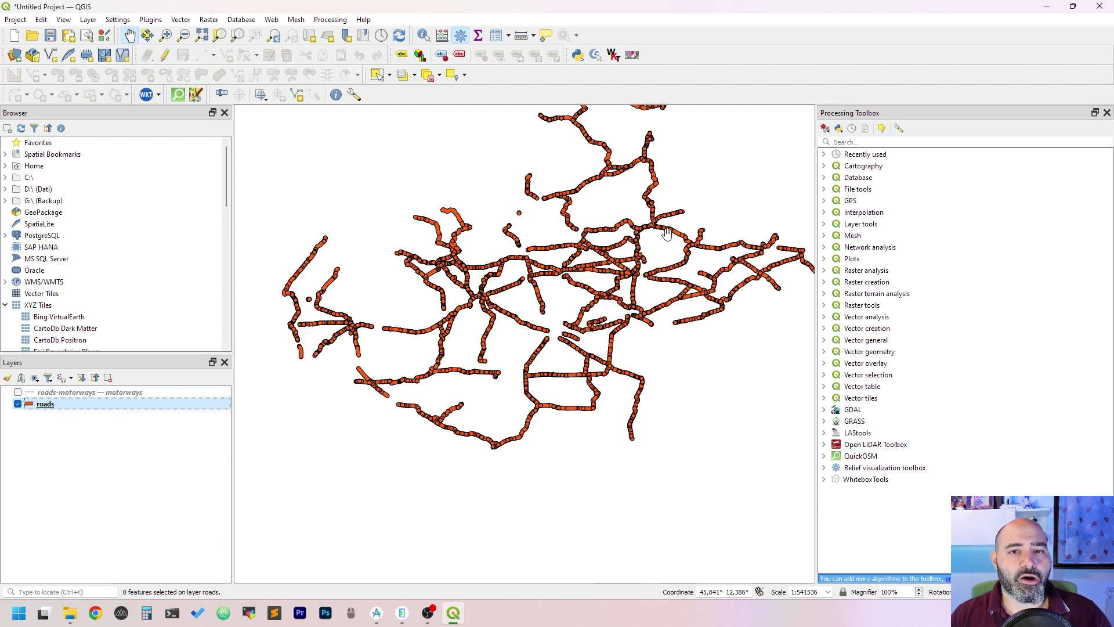
pyautogui.moveTo(561, 251); pyautogui.dragTo(545, 420)
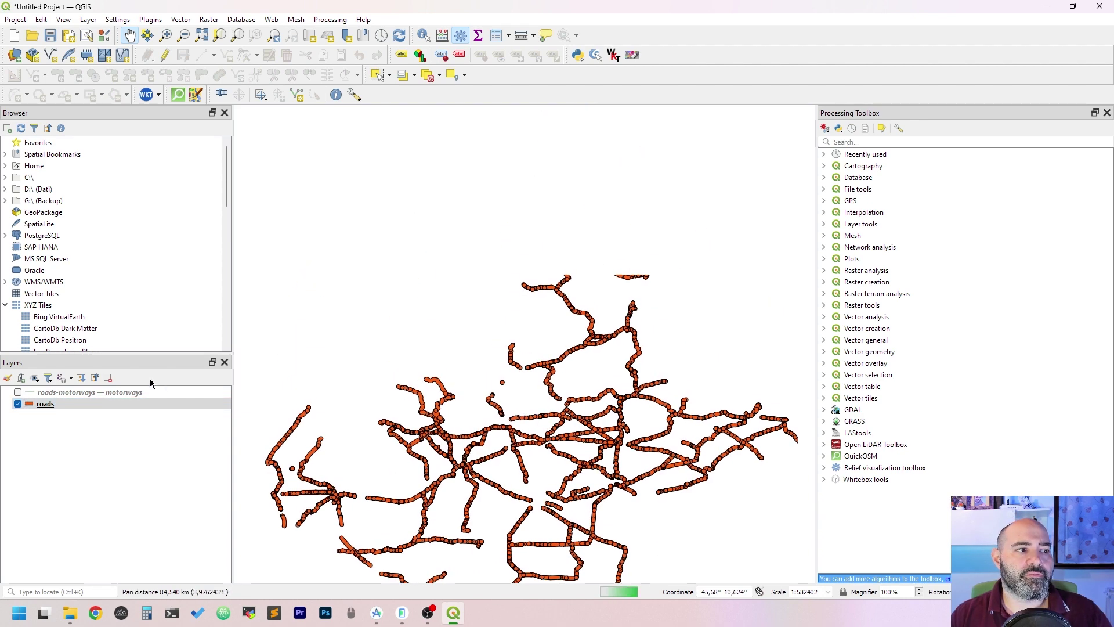
pyautogui.click(205, 408)
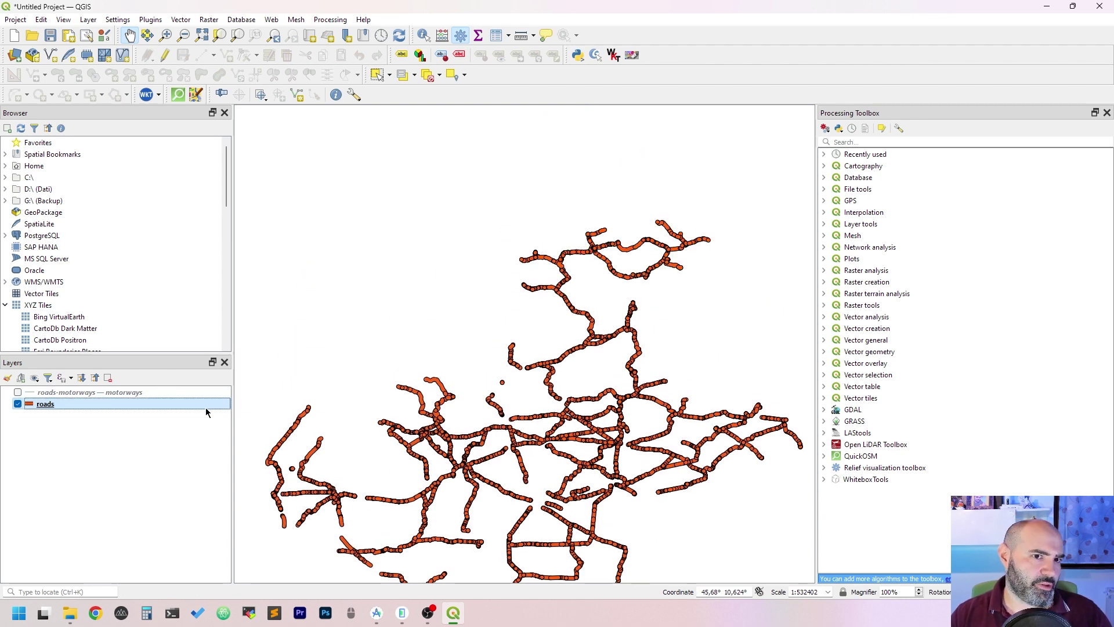
pyautogui.doubleClick(206, 412)
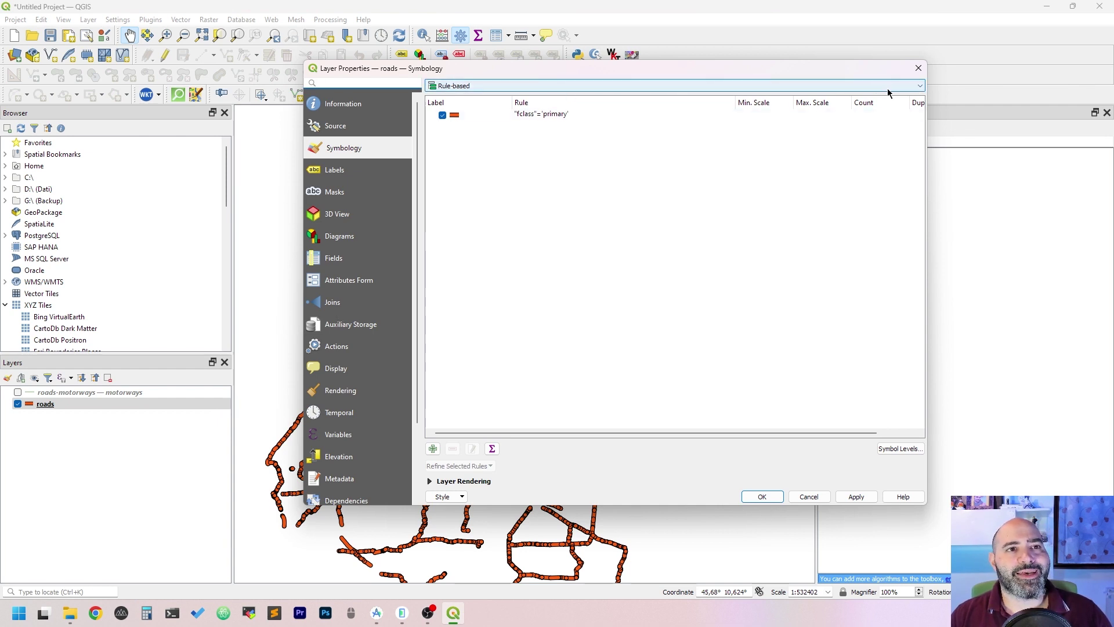
# Step: Clear the fclass = 'primary' filter from the roads rule and apply the grey topo road symbol
pyautogui.moveTo(878, 72); pyautogui.dragTo(855, 66)
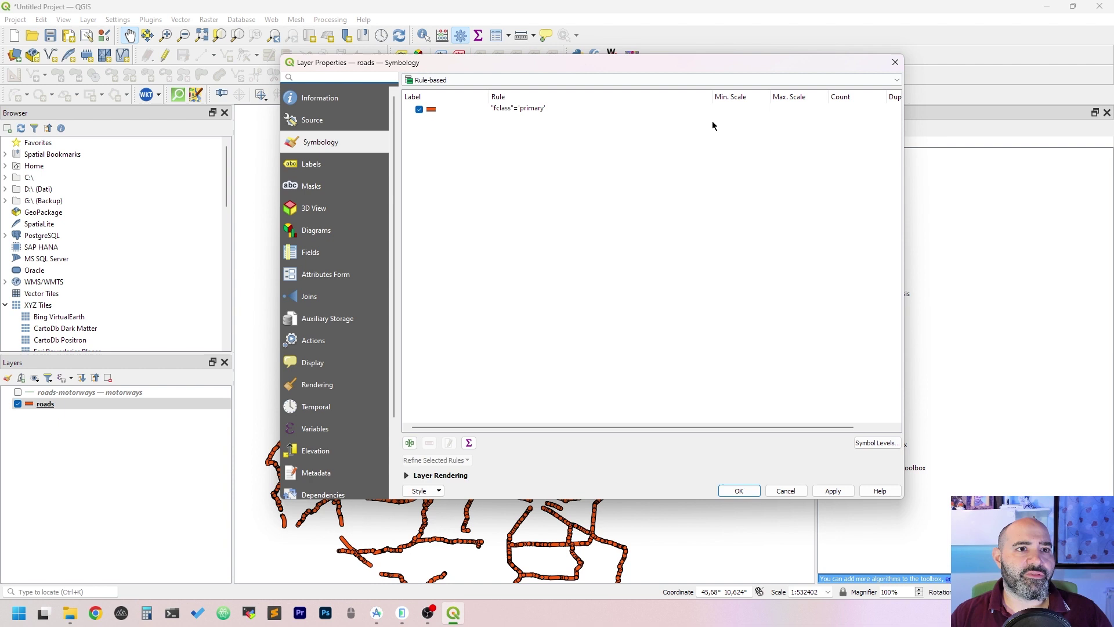
pyautogui.click(547, 116)
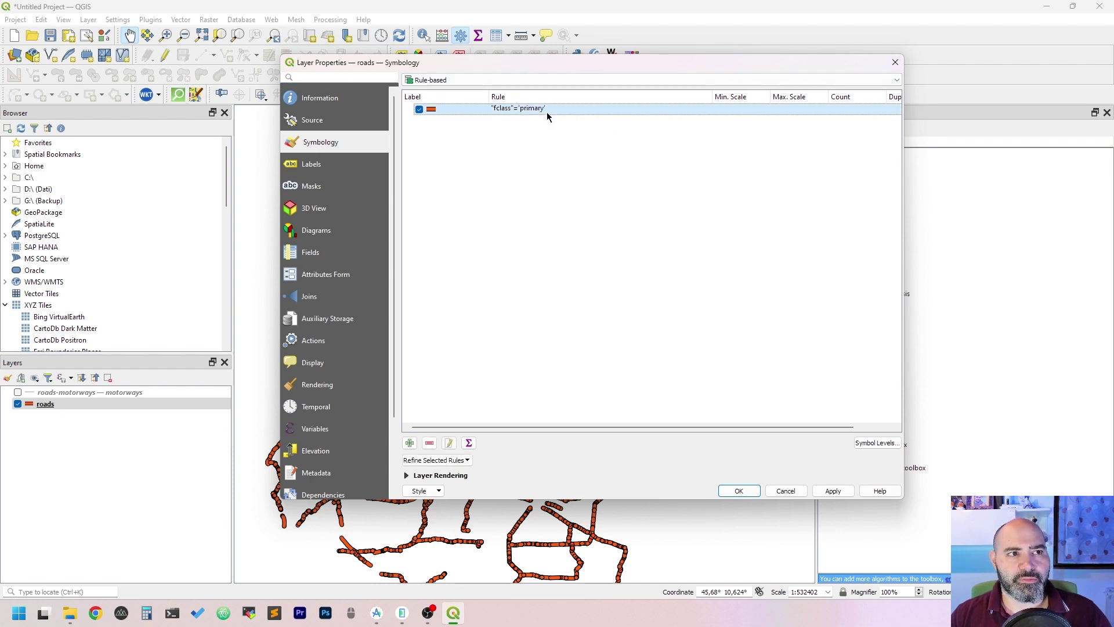
pyautogui.doubleClick(535, 110)
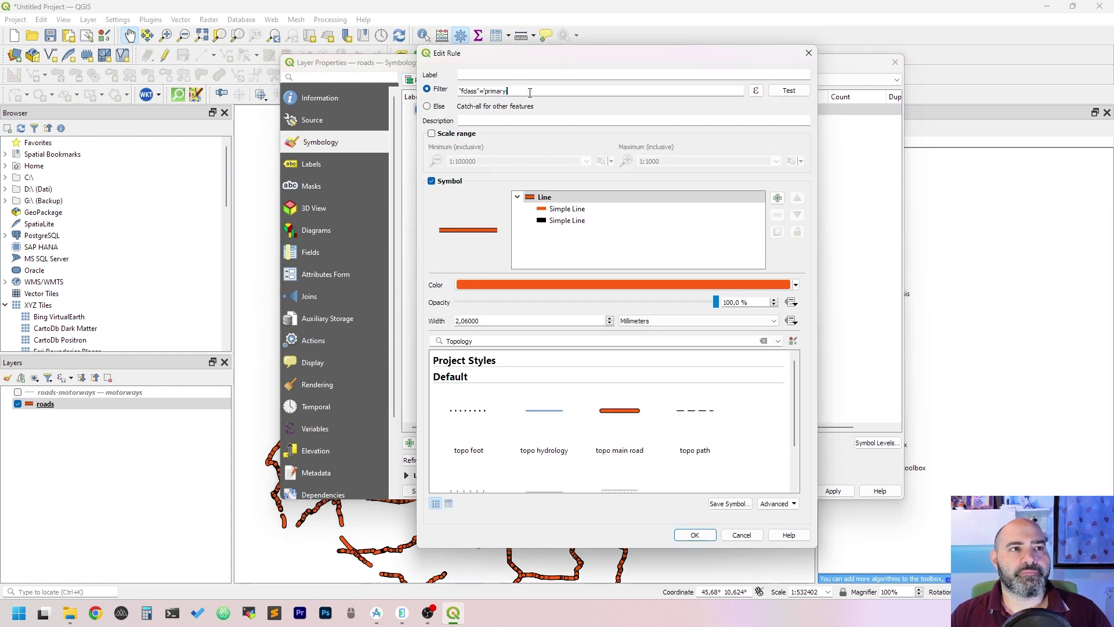
pyautogui.tripleClick(530, 91)
pyautogui.press('BackSpace')
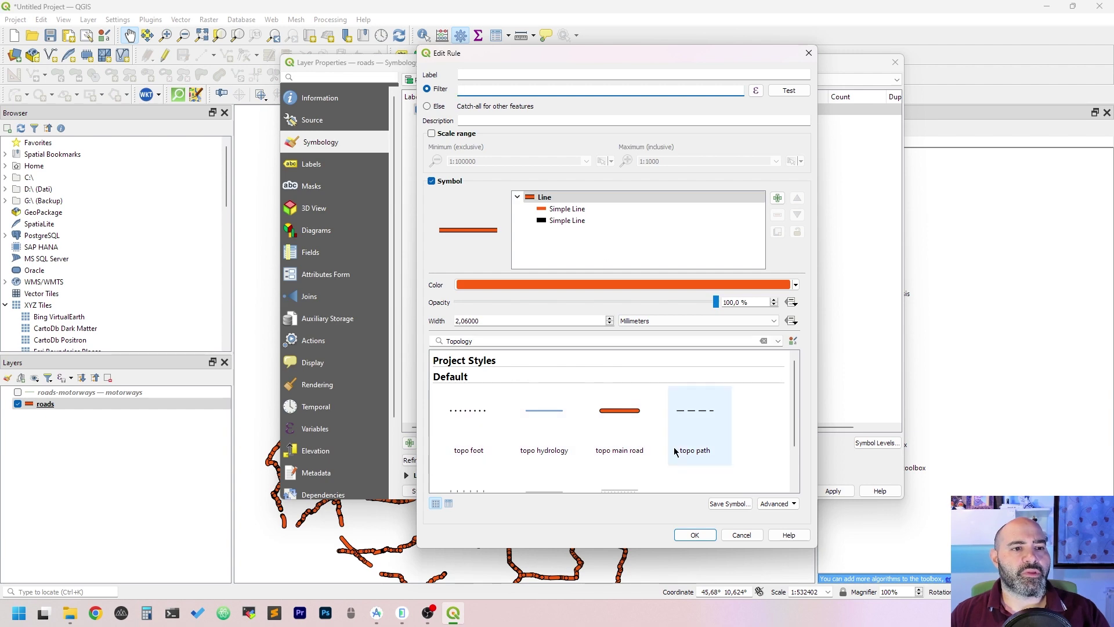
pyautogui.scroll(-1, 676, 441)
pyautogui.click(545, 453)
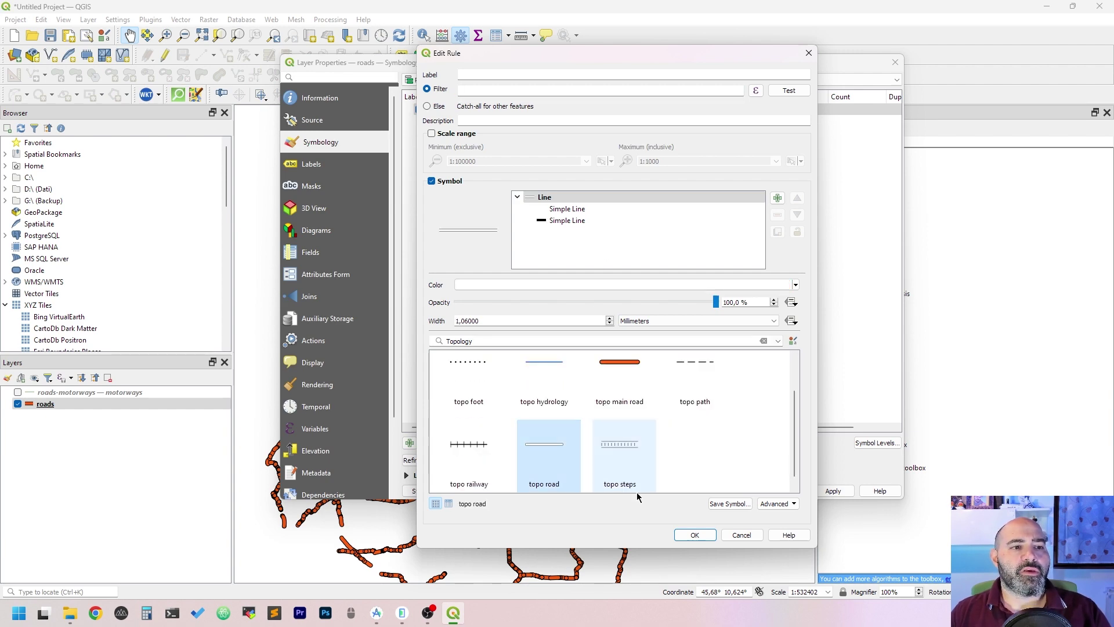
pyautogui.click(695, 534)
pyautogui.click(741, 491)
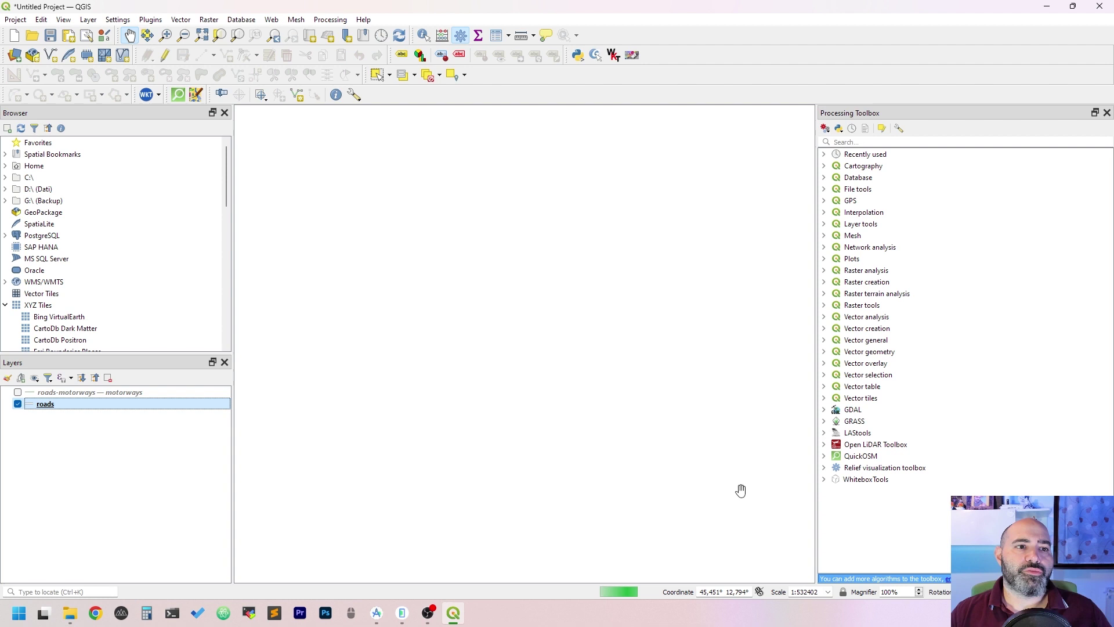
# Step: Filter the roads layer source to "fclass"='primary' using the Query Builder
pyautogui.rightClick(192, 404)
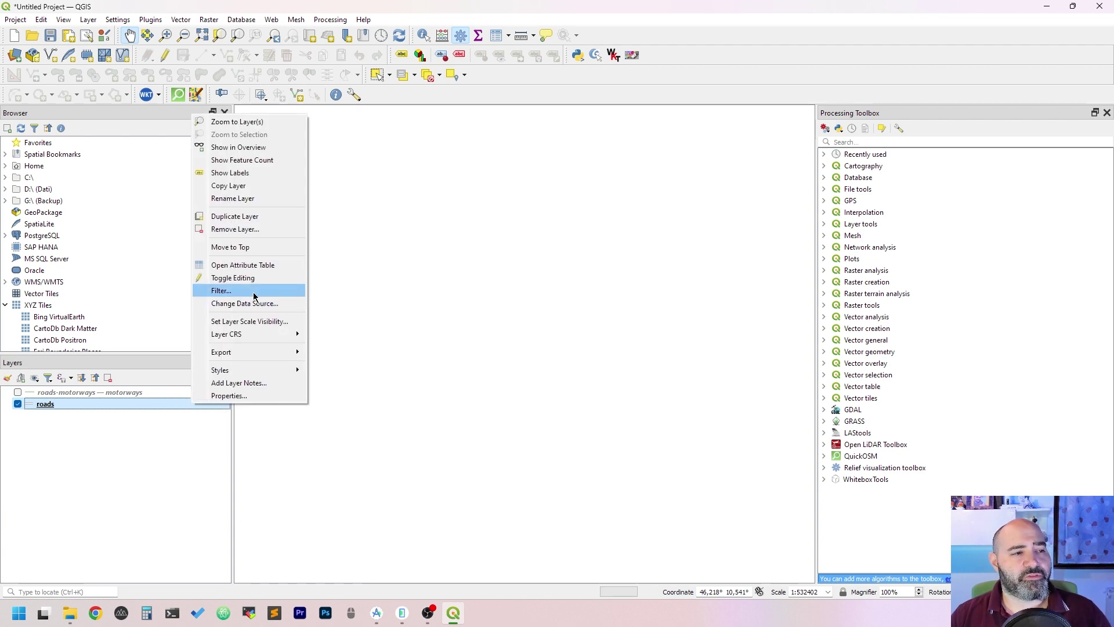
pyautogui.rightClick(95, 408)
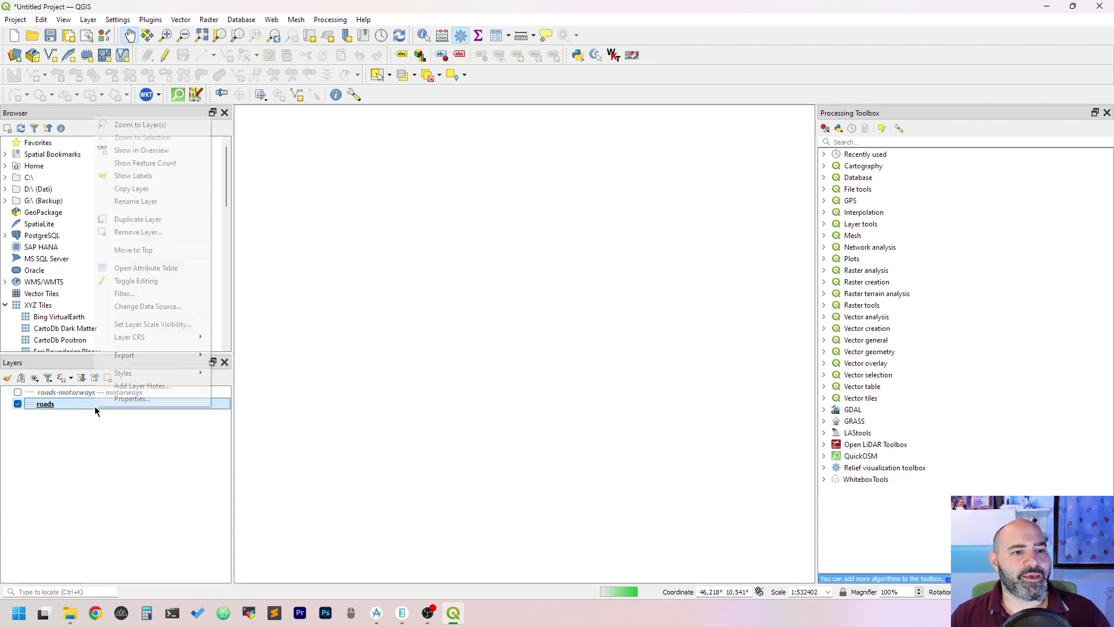
pyautogui.click(167, 295)
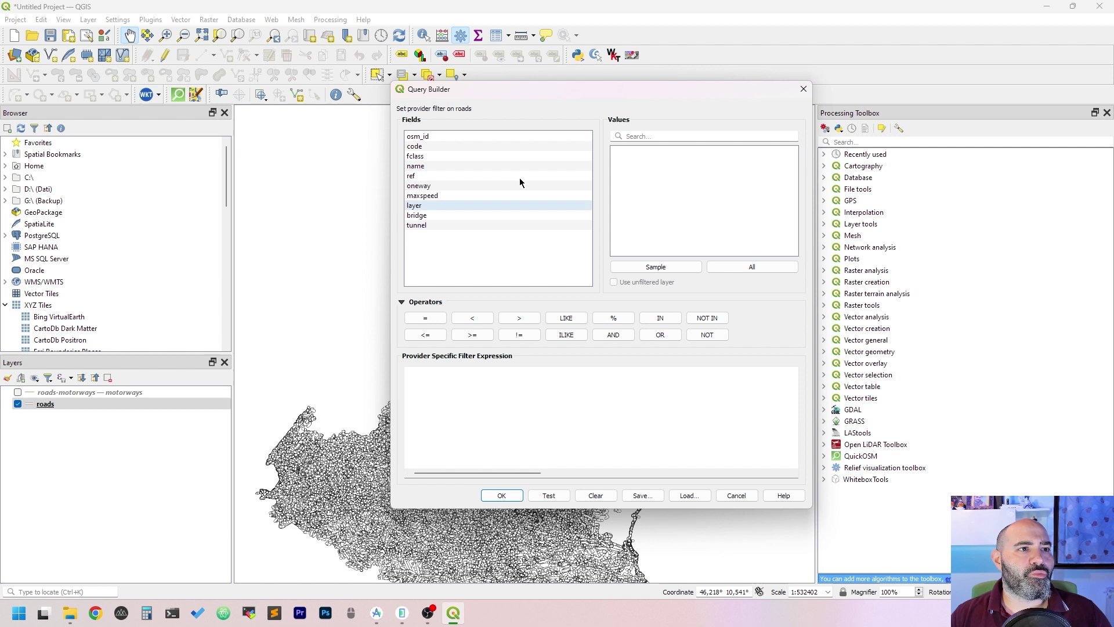
pyautogui.doubleClick(494, 156)
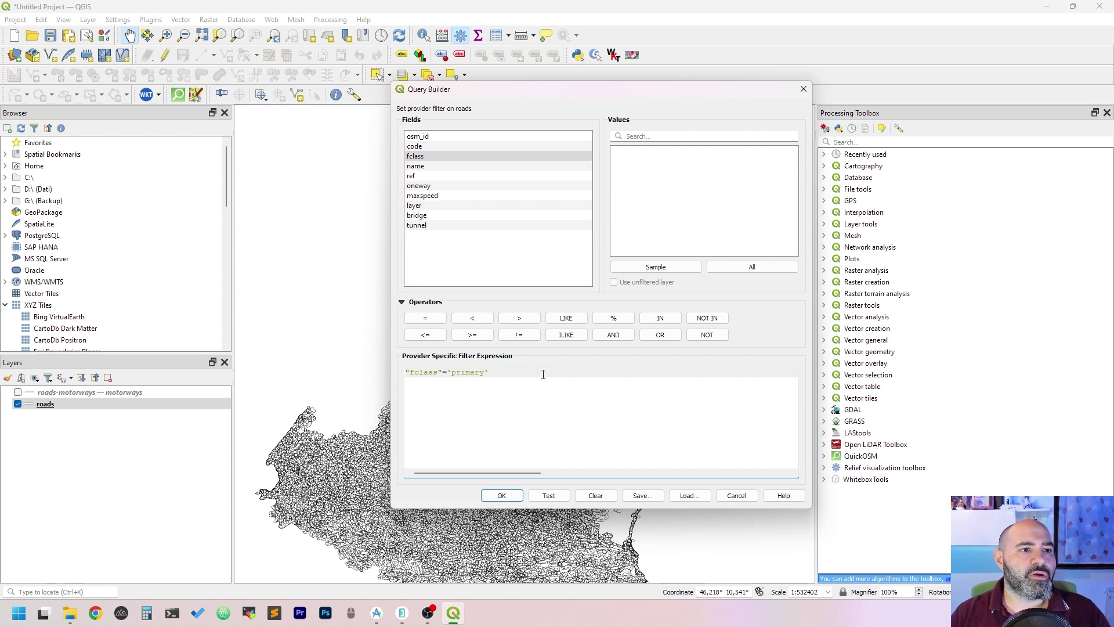
pyautogui.click(501, 495)
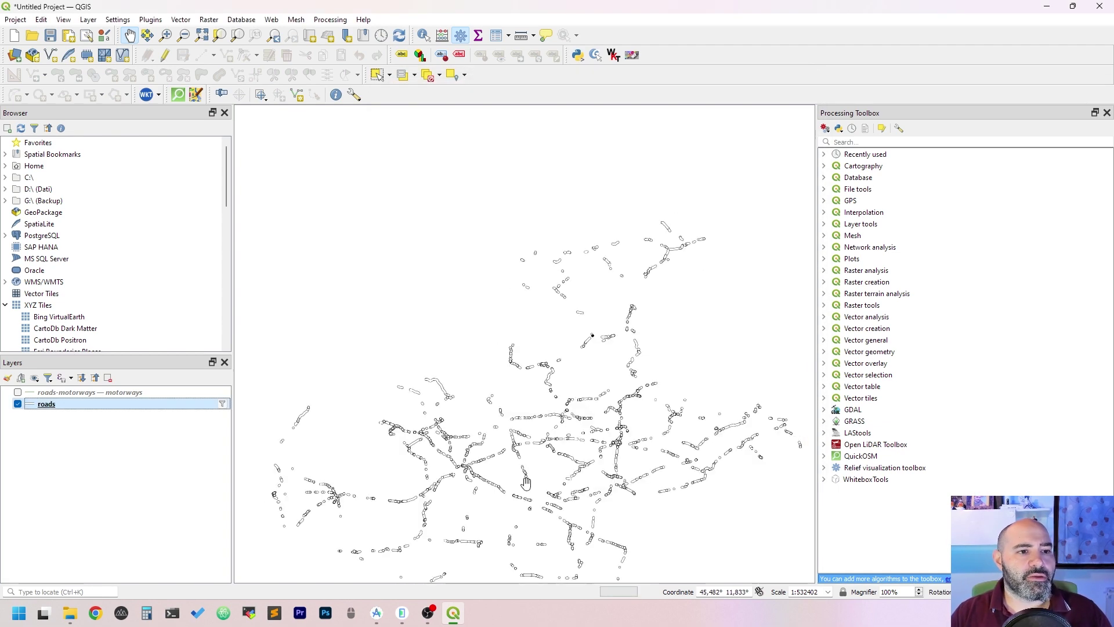
# Step: Recentre the map on the filtered roads and reopen the roads layer's rule-based Symbology page
pyautogui.moveTo(526, 482); pyautogui.dragTo(527, 358)
pyautogui.scroll(1, 489, 340)
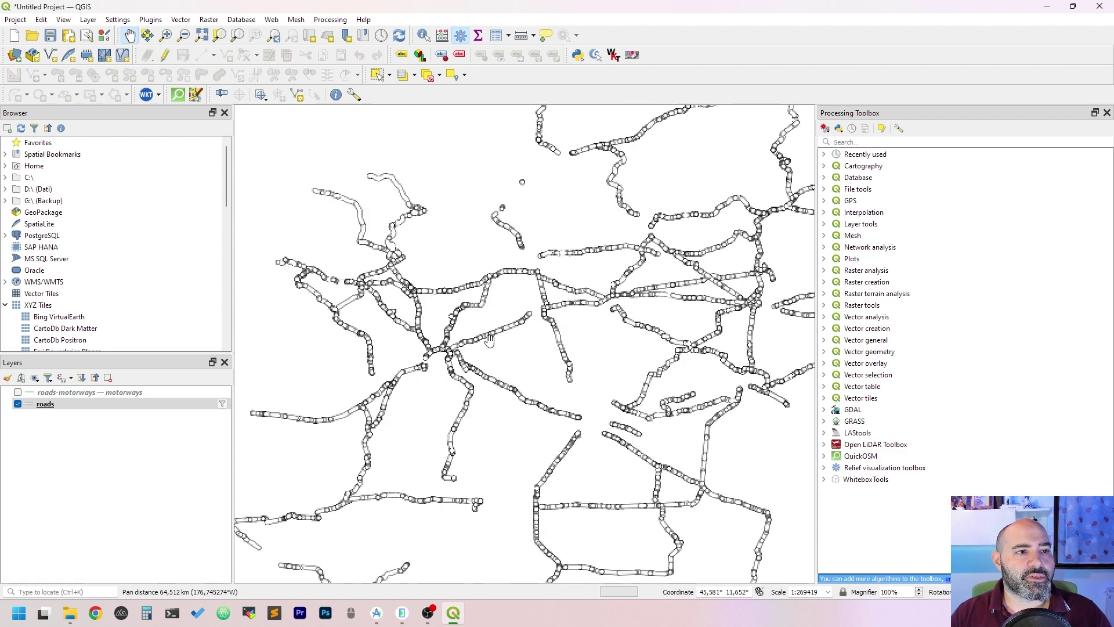
pyautogui.scroll(1, 489, 340)
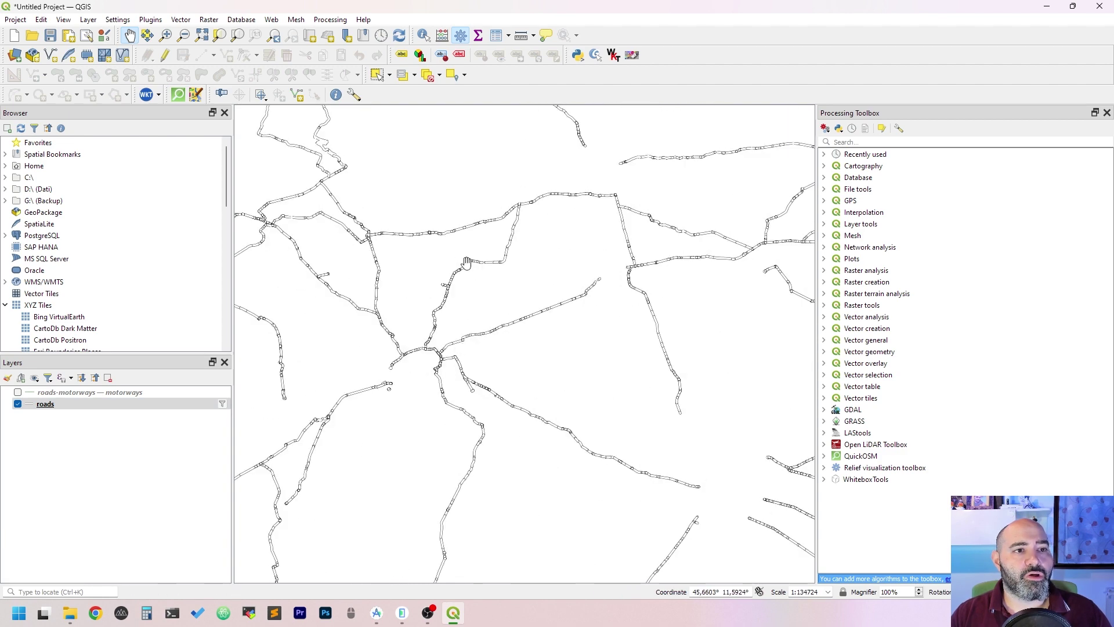
pyautogui.scroll(-2, 557, 244)
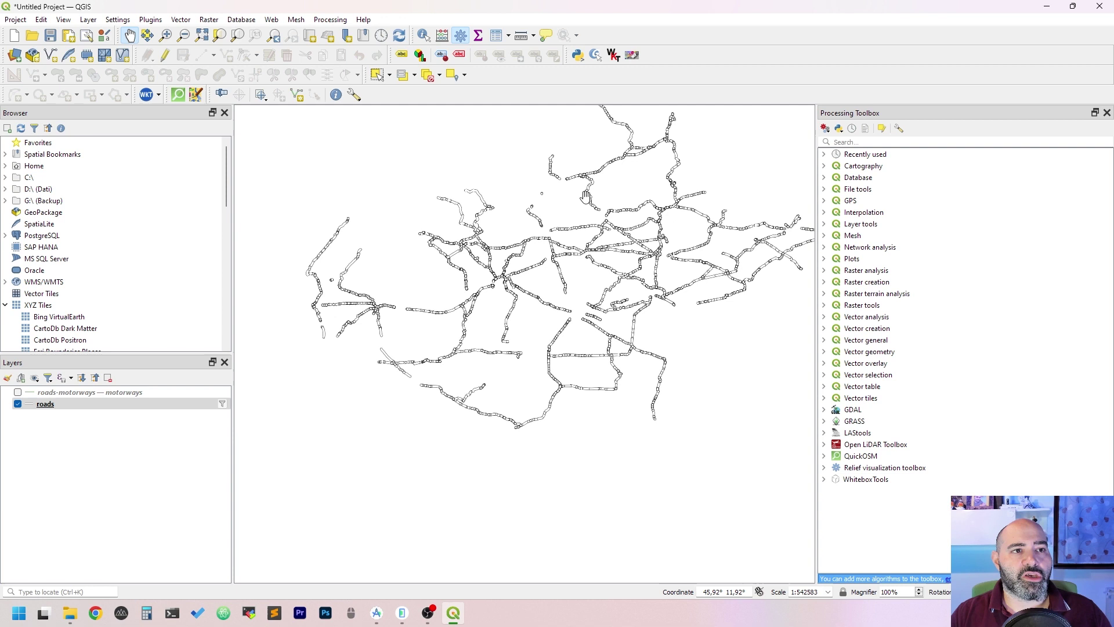
pyautogui.moveTo(586, 197); pyautogui.dragTo(643, 278)
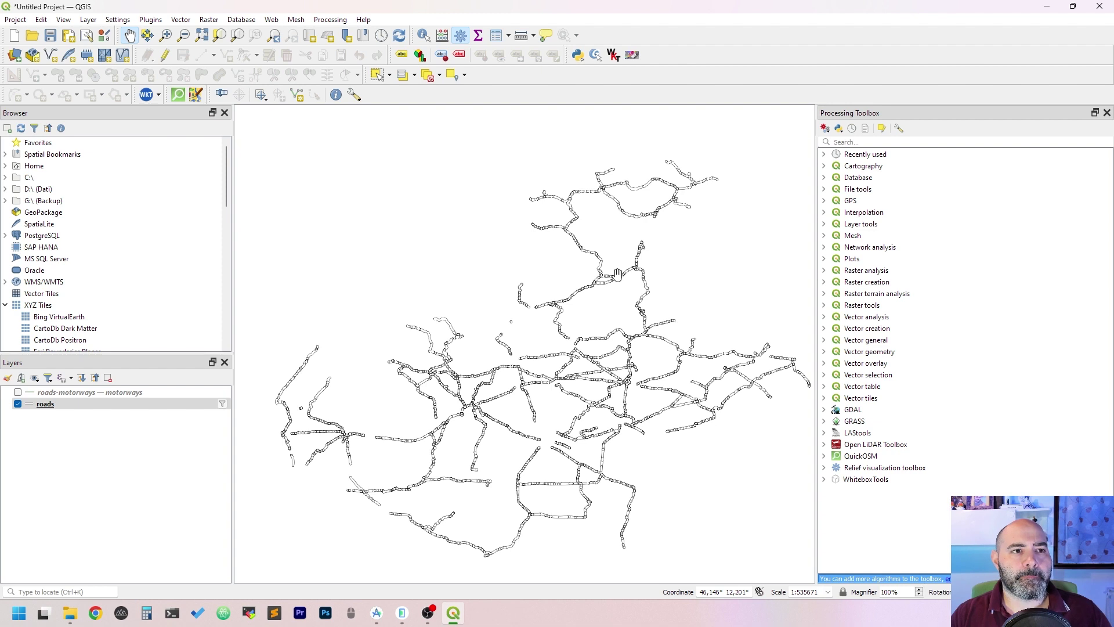
pyautogui.click(194, 409)
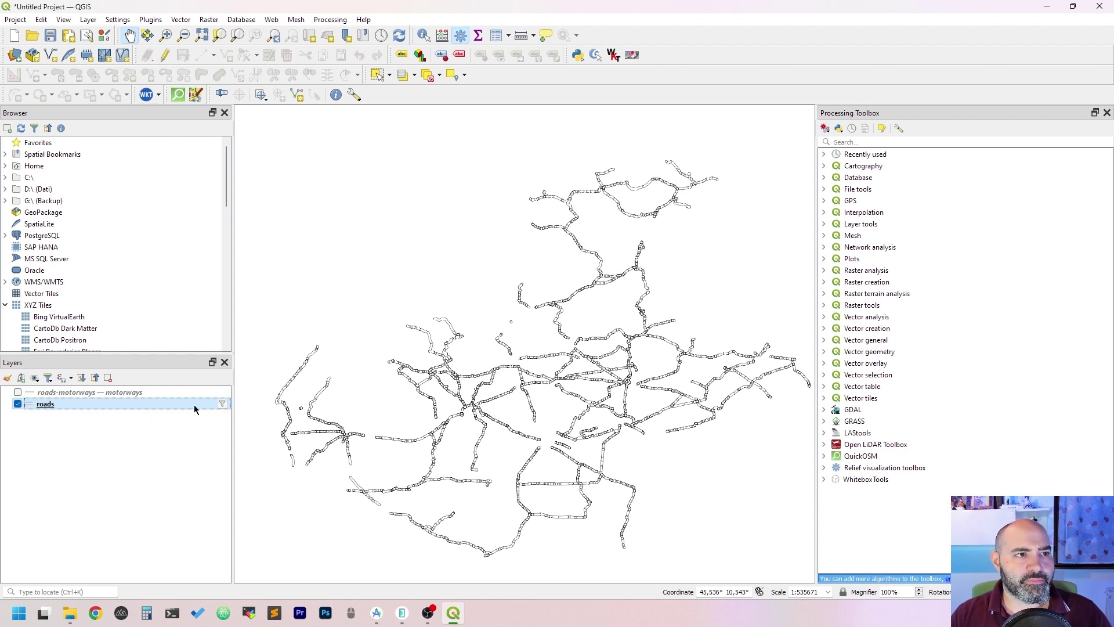
pyautogui.doubleClick(135, 404)
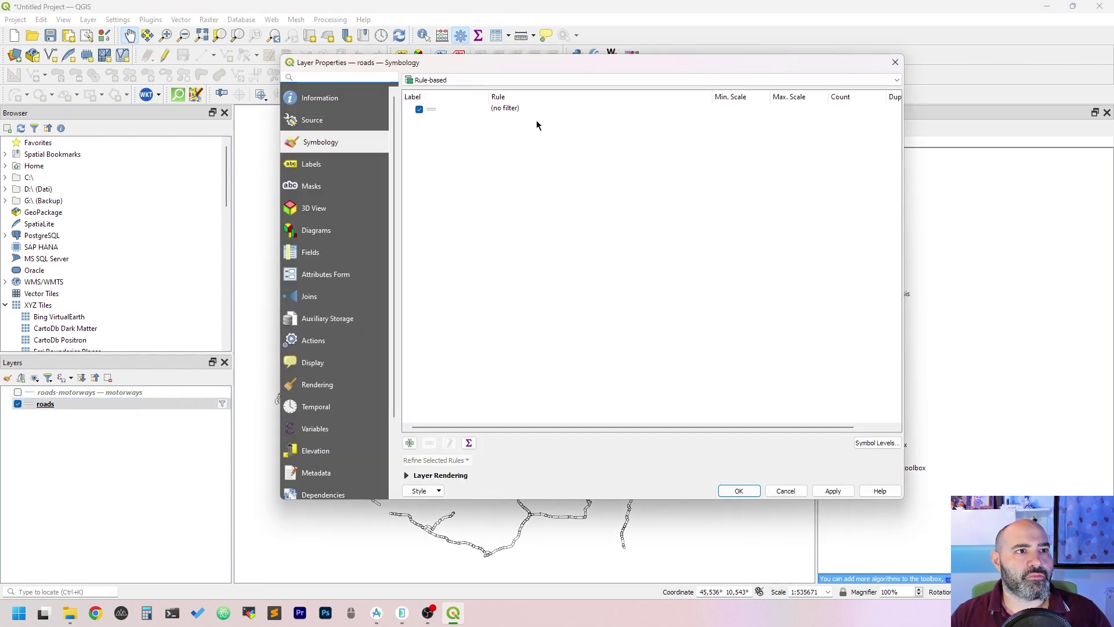
# Step: Inspect the rule's stacked Simple Line symbol layers in the Edit Rule dialog
pyautogui.doubleClick(534, 109)
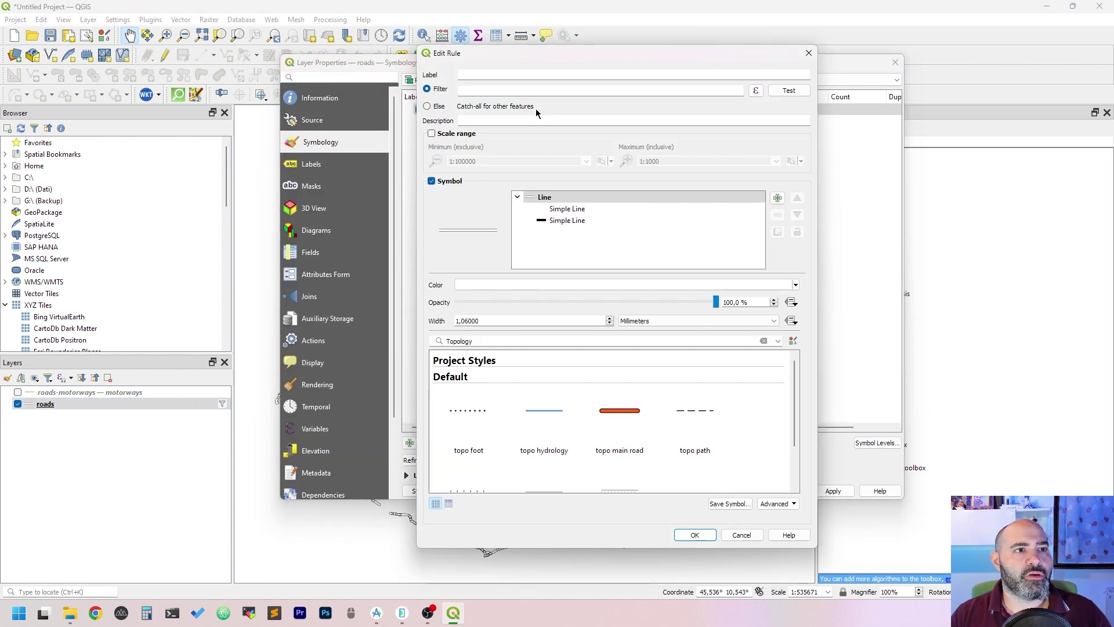
pyautogui.click(604, 210)
pyautogui.click(603, 198)
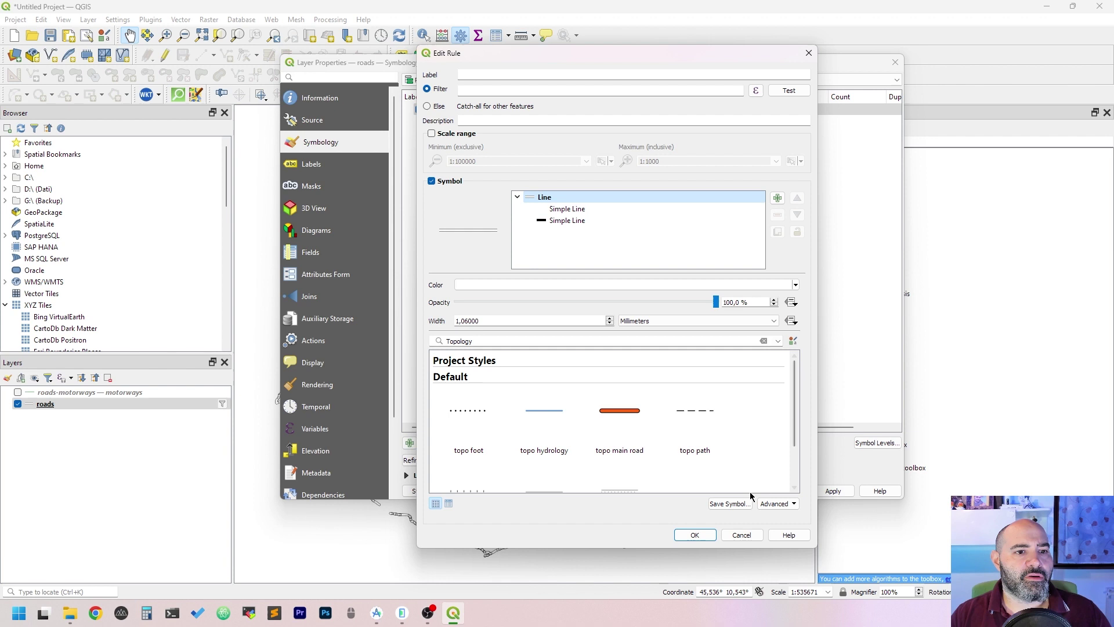
pyautogui.click(781, 502)
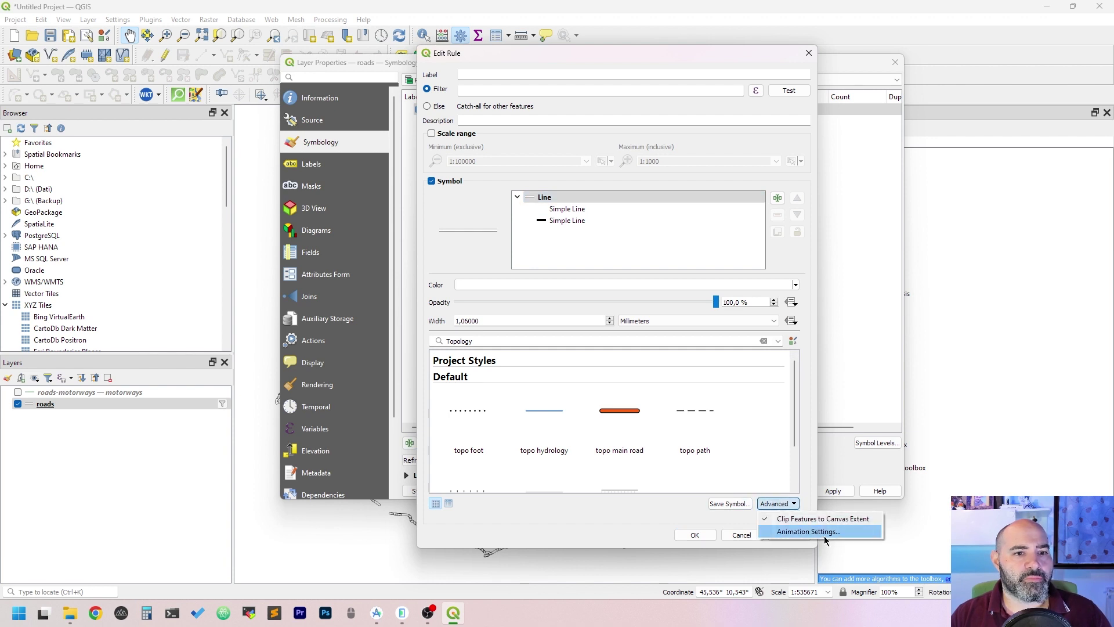
pyautogui.press('Escape')
pyautogui.click(695, 211)
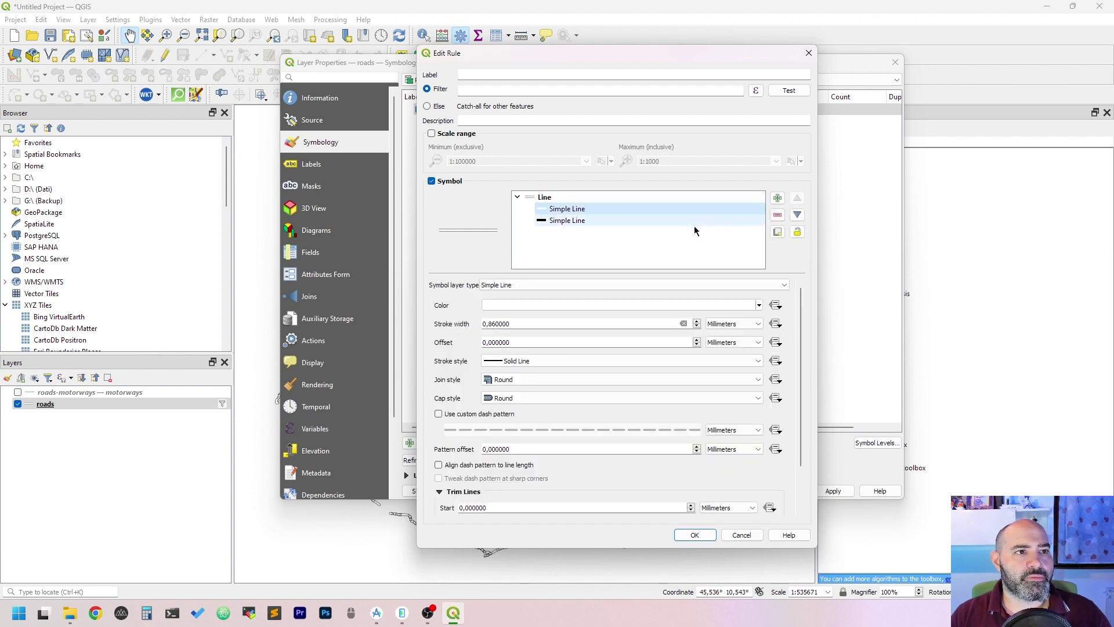
pyautogui.click(694, 534)
# Step: Set symbol levels for the roads rule's line layers and apply the layer settings
pyautogui.click(547, 113)
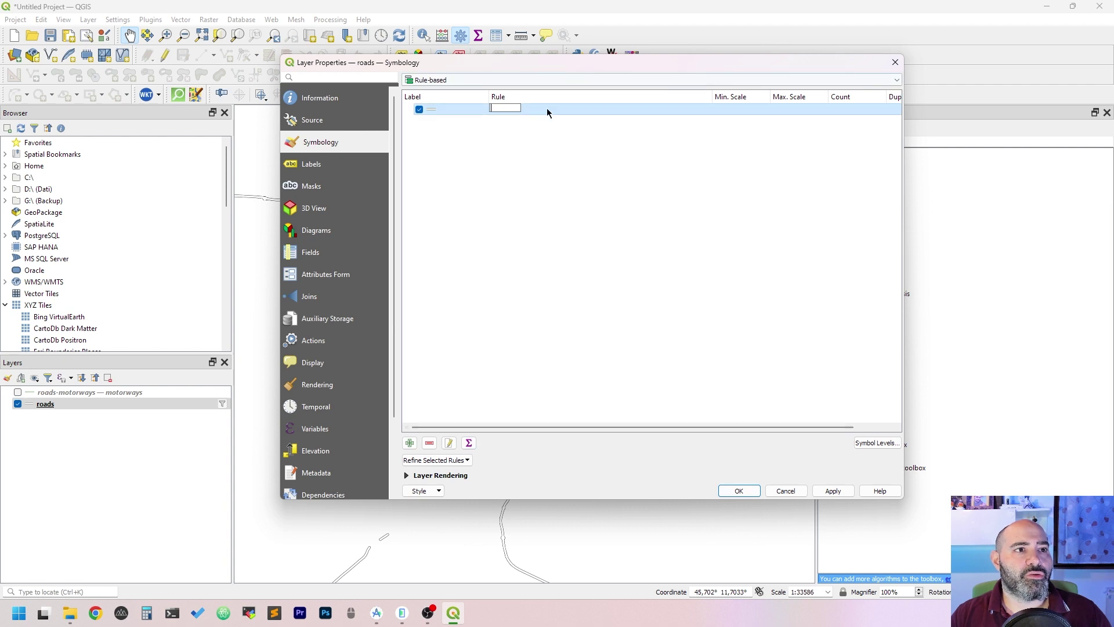
pyautogui.click(877, 443)
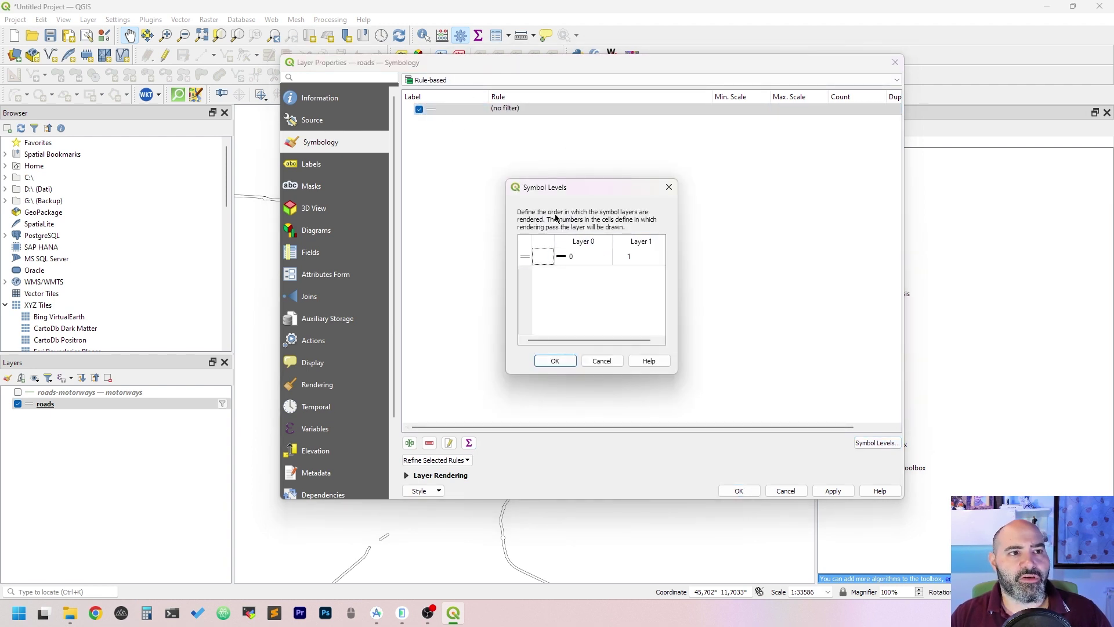
pyautogui.click(583, 256)
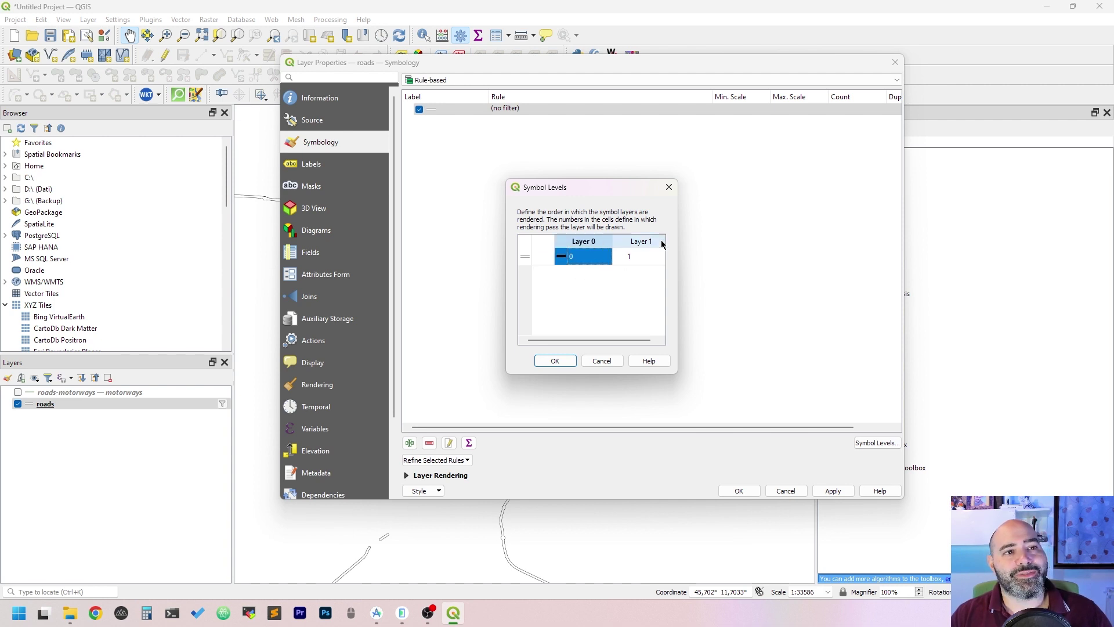
pyautogui.click(568, 361)
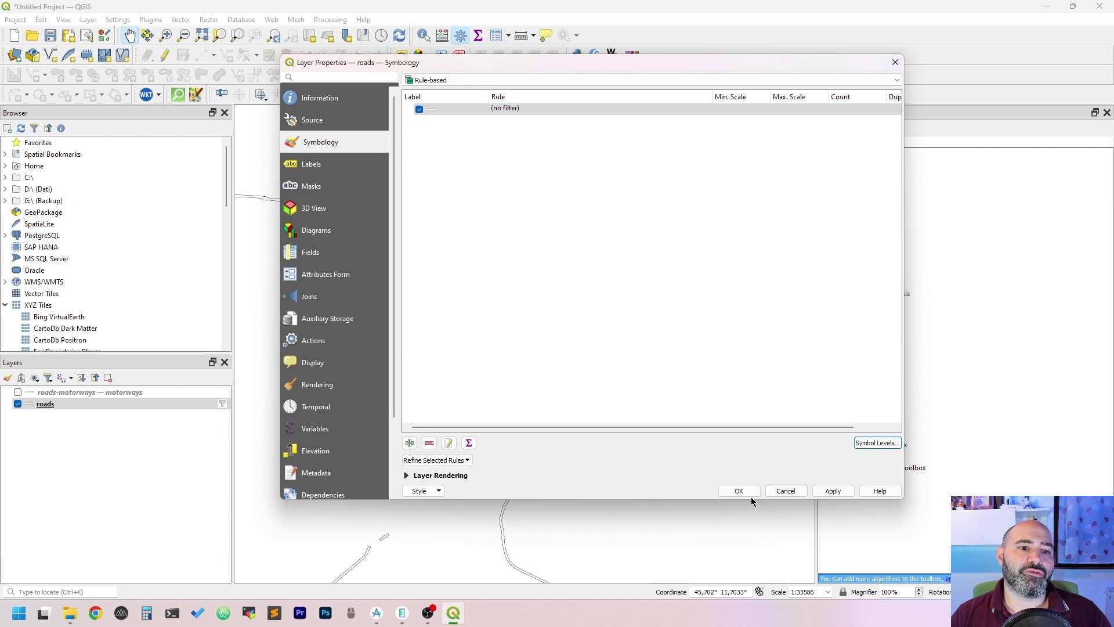
pyautogui.click(748, 492)
# Step: Zoom out and pan the map to frame the road network
pyautogui.scroll(1, 467, 351)
pyautogui.moveTo(462, 306); pyautogui.dragTo(514, 406)
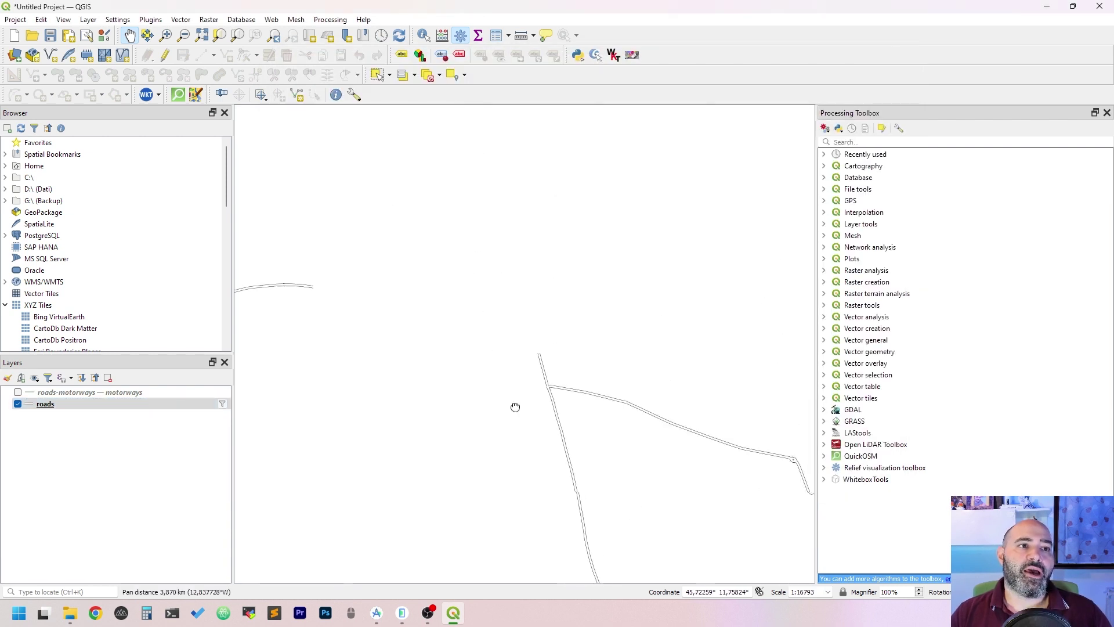
pyautogui.scroll(-1, 517, 311)
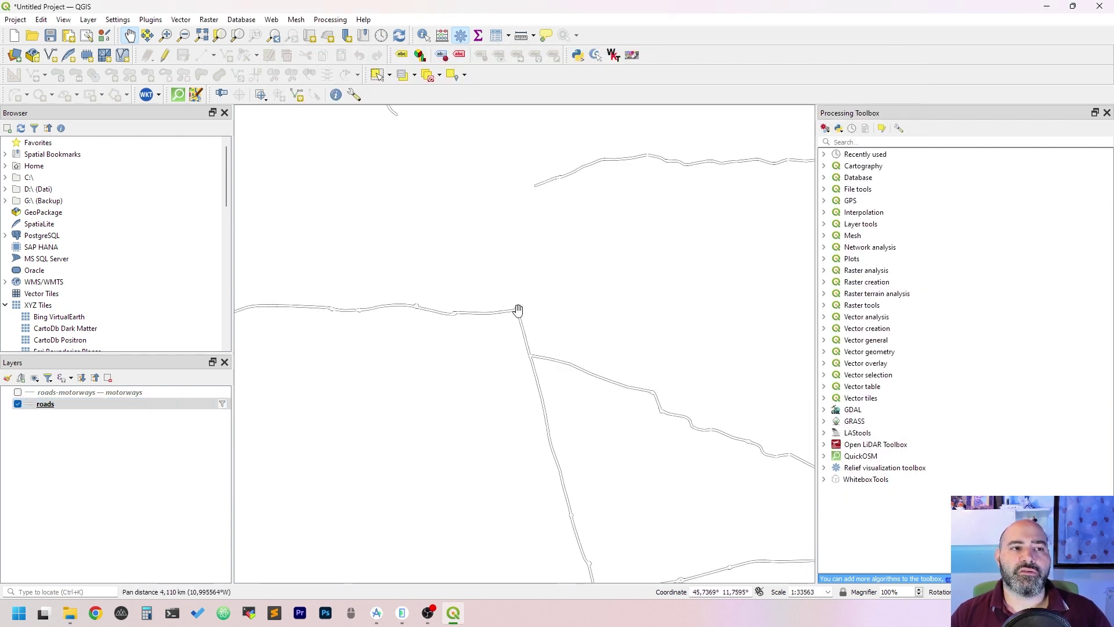
pyautogui.scroll(-1, 517, 311)
pyautogui.scroll(-1, 517, 308)
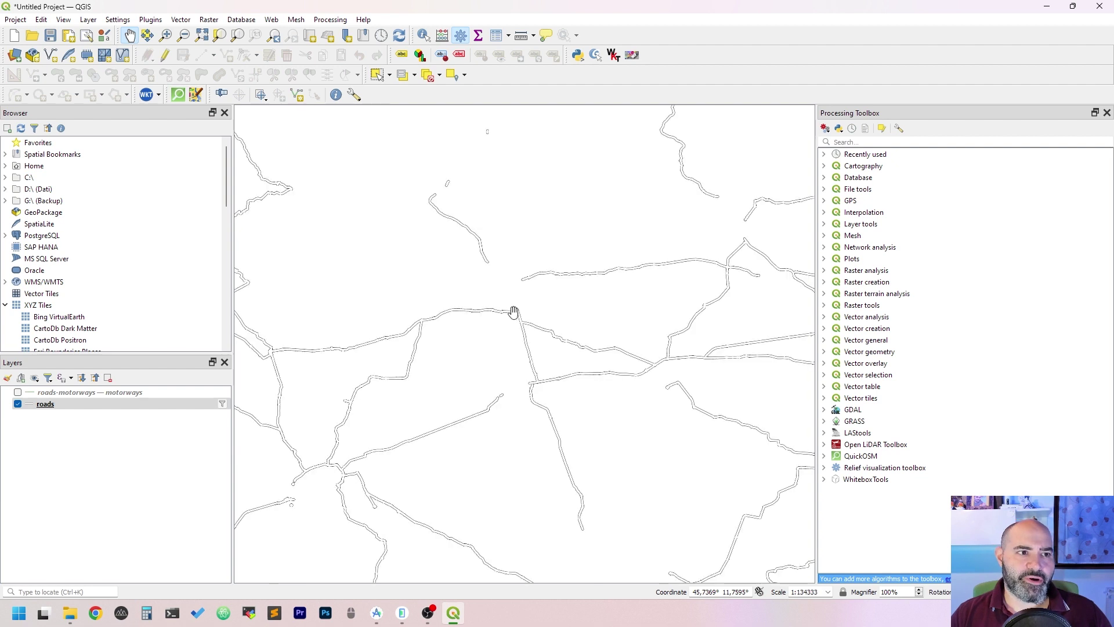
pyautogui.moveTo(512, 311); pyautogui.dragTo(491, 338)
pyautogui.scroll(-1, 491, 339)
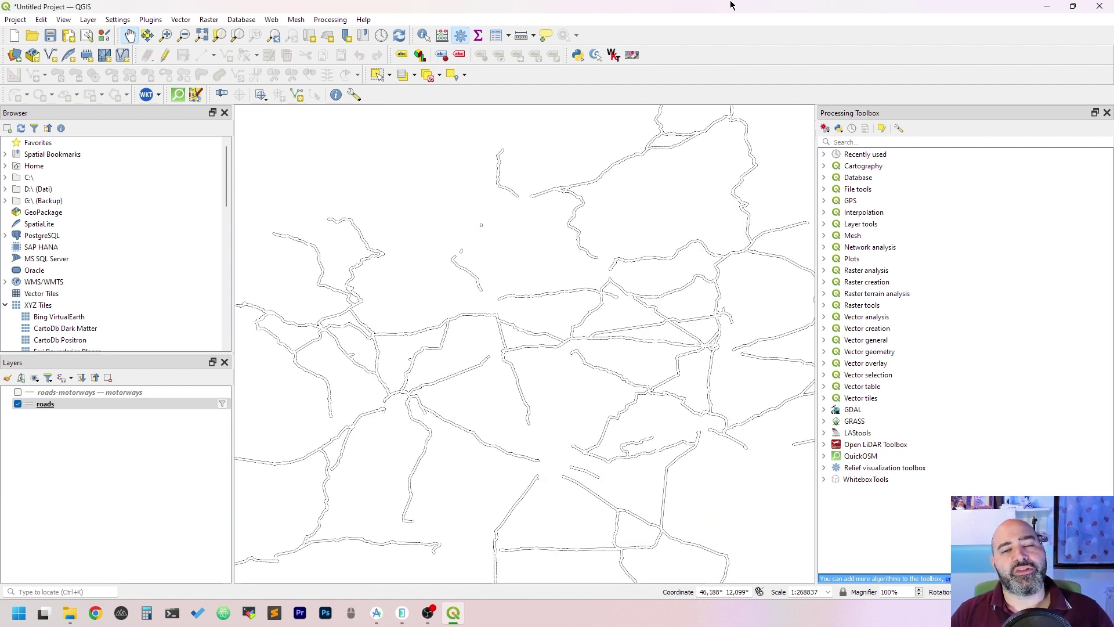
# Step: Briefly review the roads properties and attribute table, then show the roads layer's Fields page
pyautogui.click(111, 407)
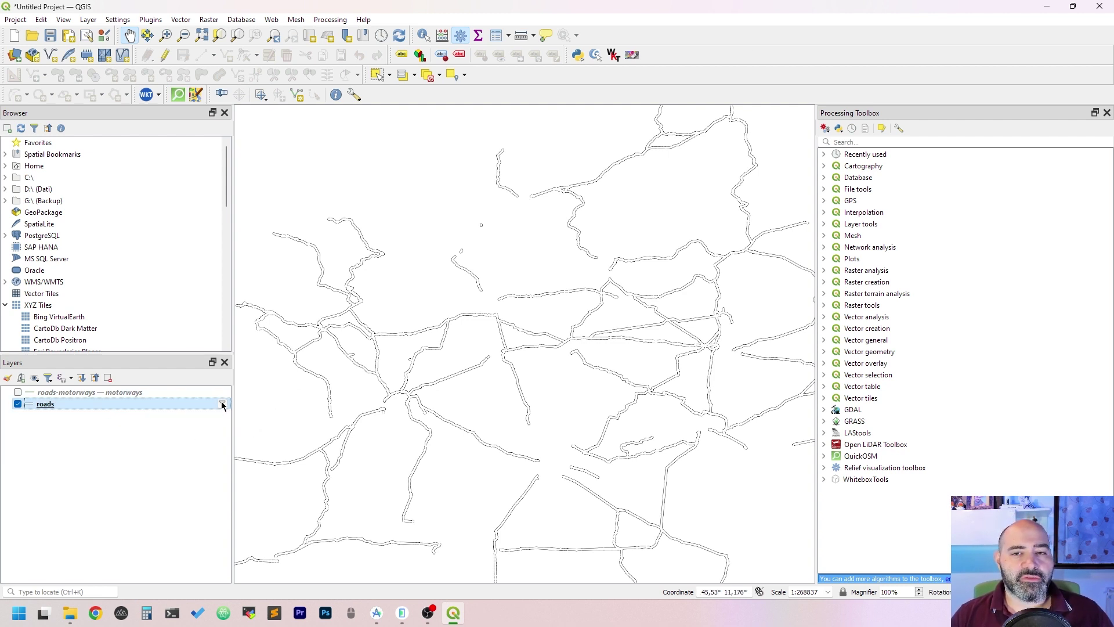
pyautogui.rightClick(201, 406)
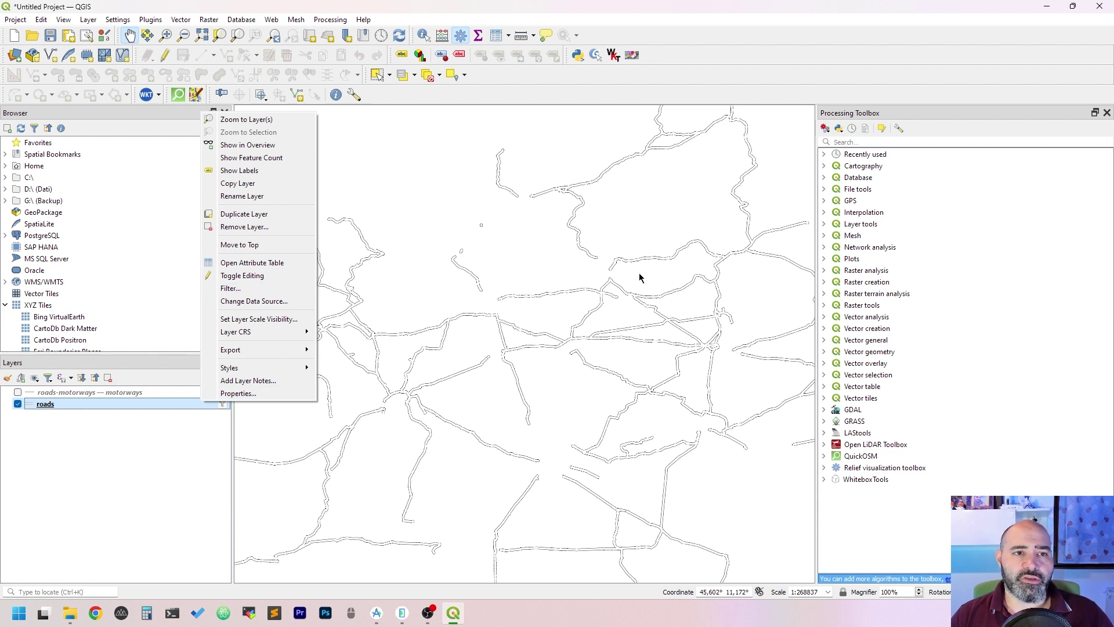
pyautogui.click(251, 394)
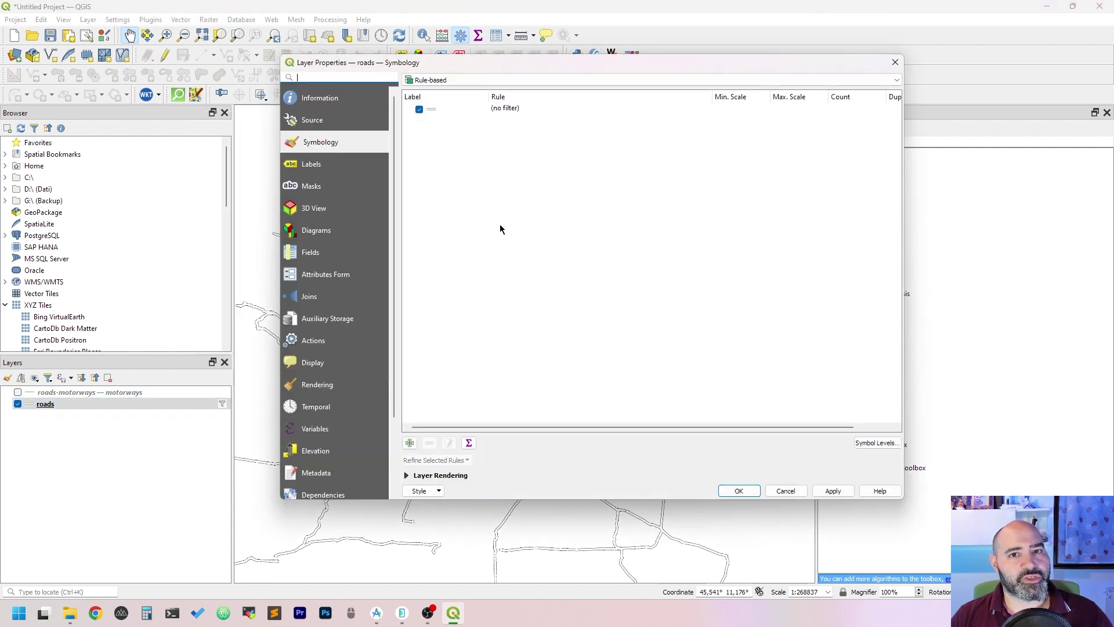
pyautogui.press('Escape')
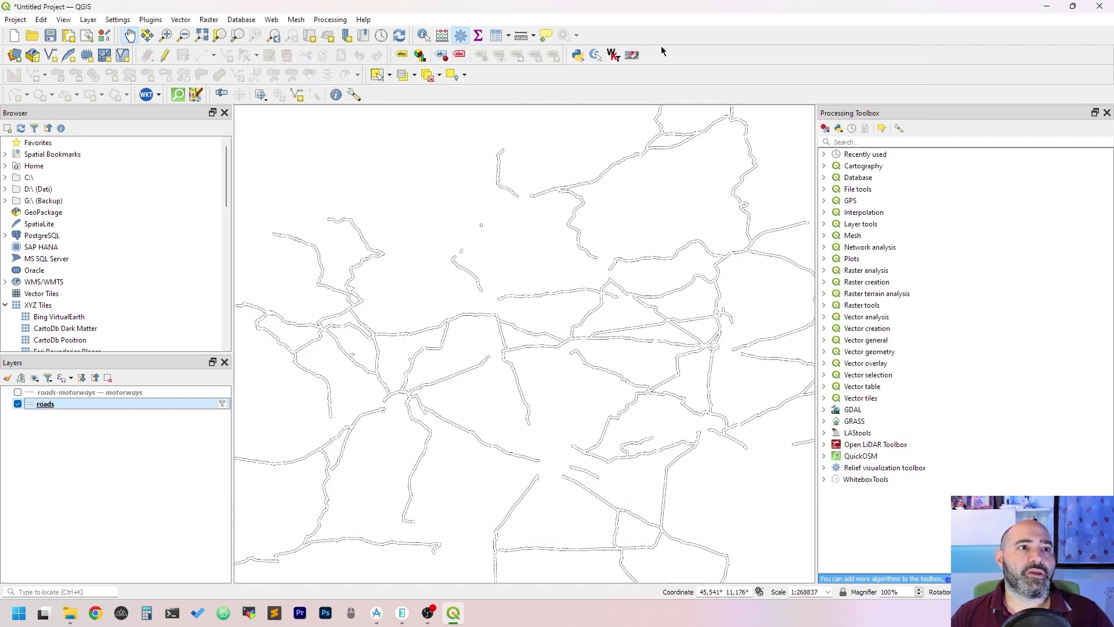
pyautogui.click(494, 39)
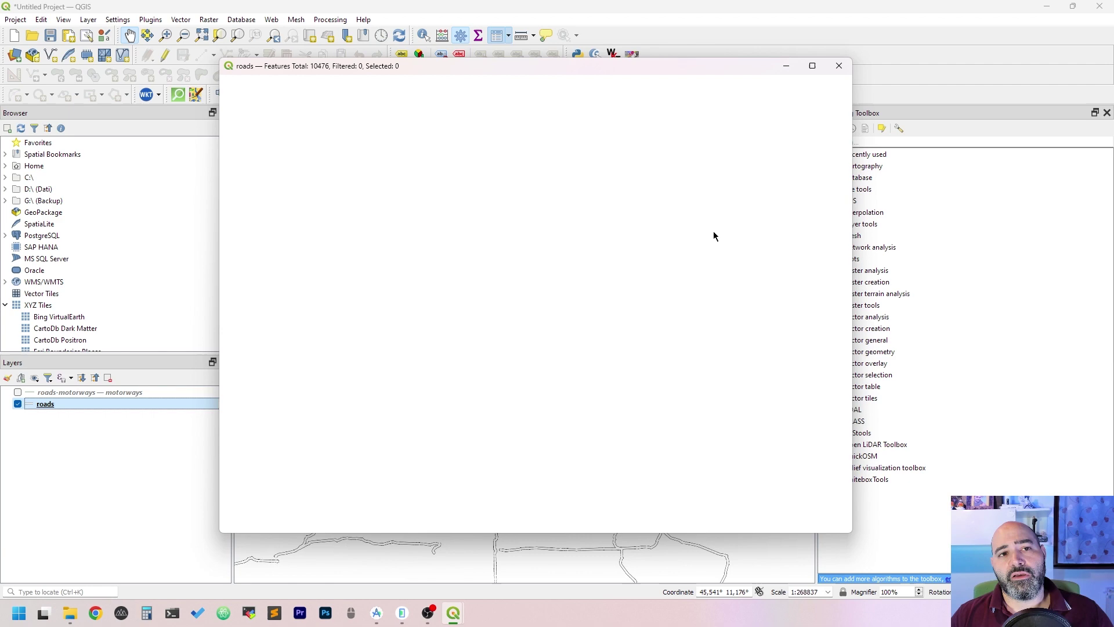
pyautogui.moveTo(649, 68); pyautogui.dragTo(627, 60)
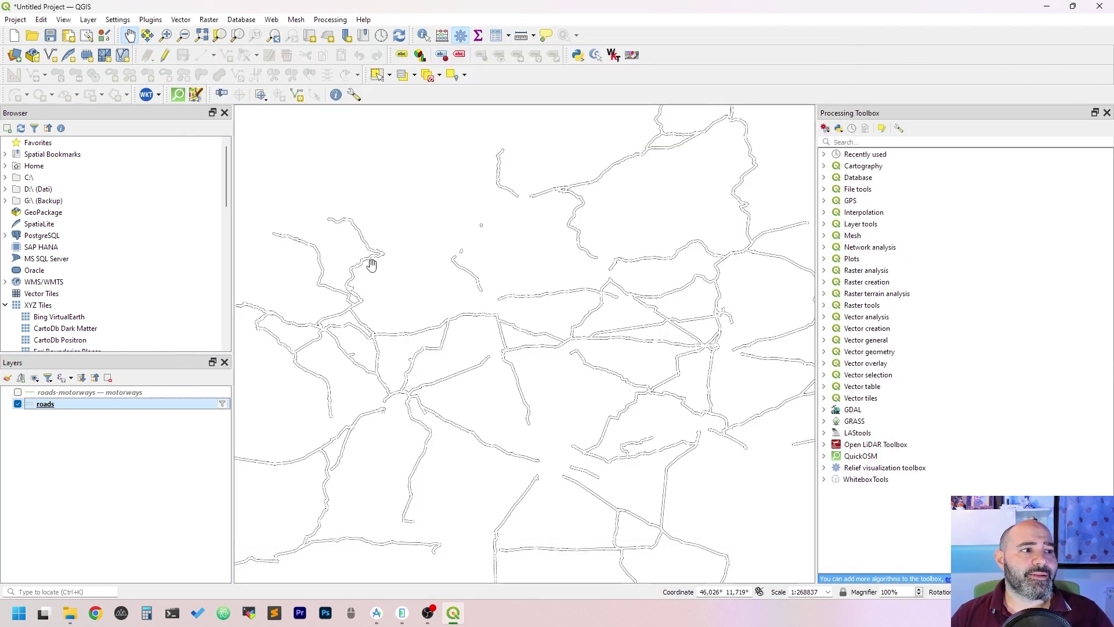
pyautogui.click(818, 58)
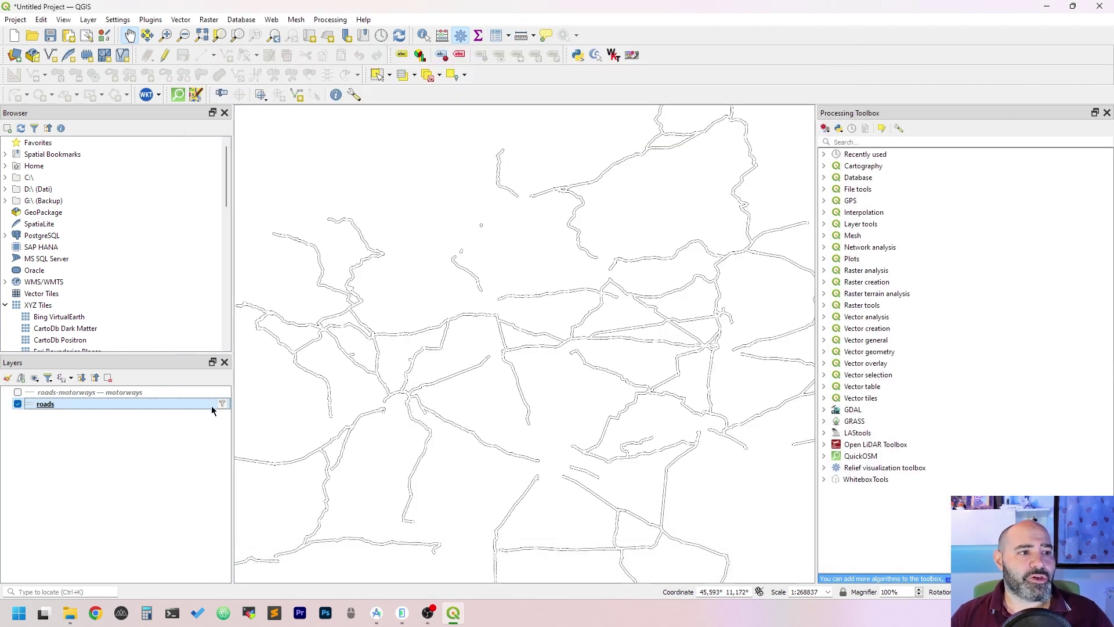
pyautogui.doubleClick(209, 407)
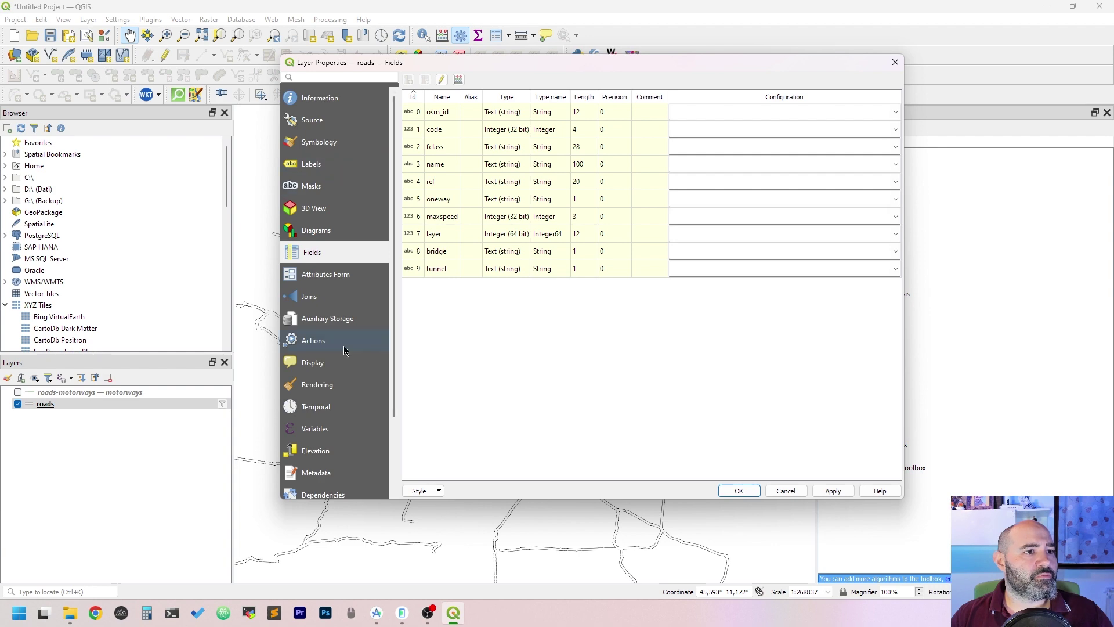
# Step: Clear the "fclass"='primary' expression from the roads layer's Query Builder filter
pyautogui.press('Escape')
pyautogui.rightClick(205, 404)
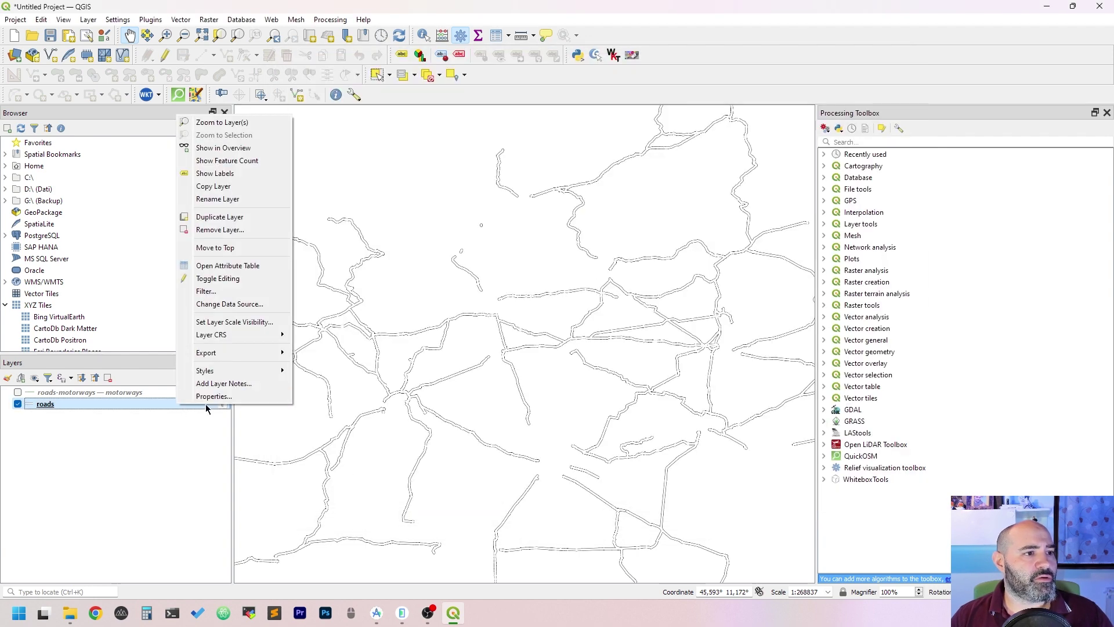
pyautogui.click(238, 297)
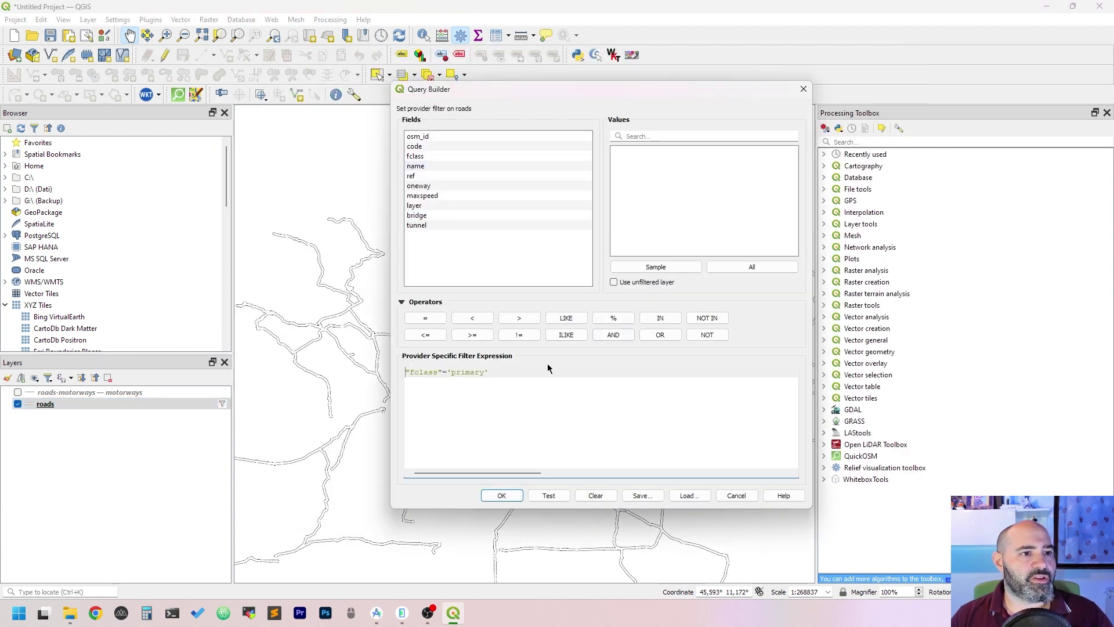
pyautogui.click(496, 496)
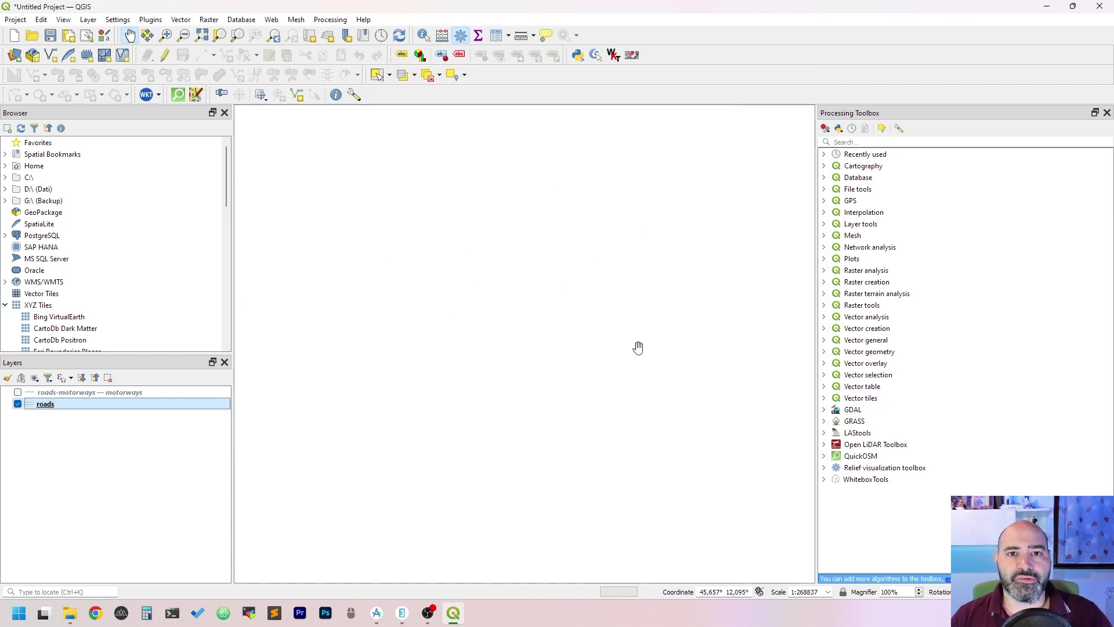
# Step: Start the Split Vector Layer tool on roads with fclass as the unique ID field
pyautogui.click(150, 20)
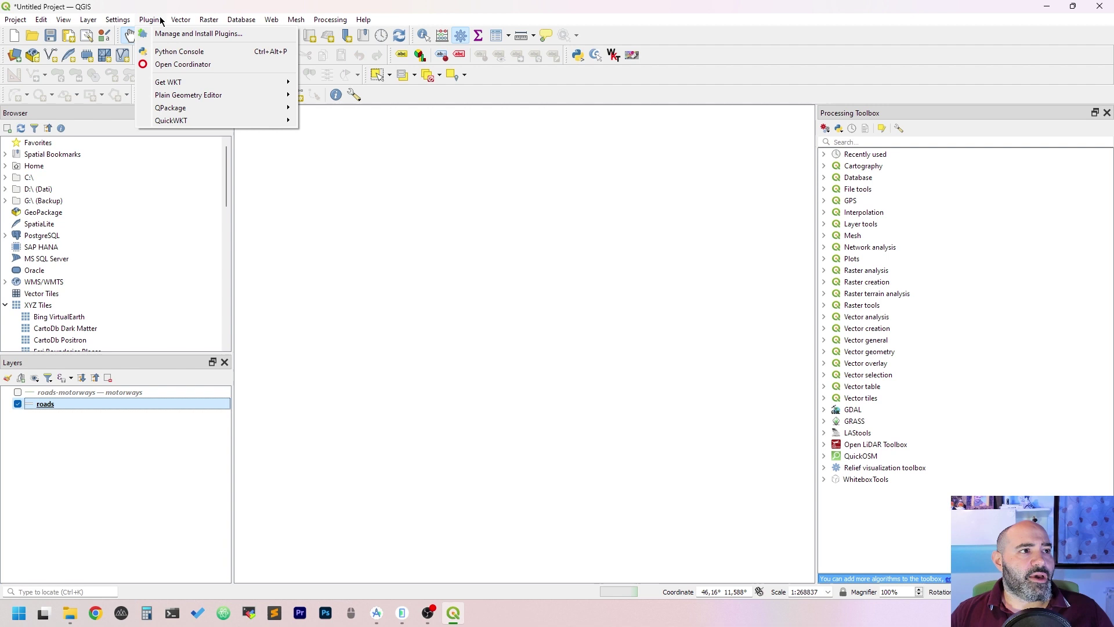
pyautogui.moveTo(189, 20)
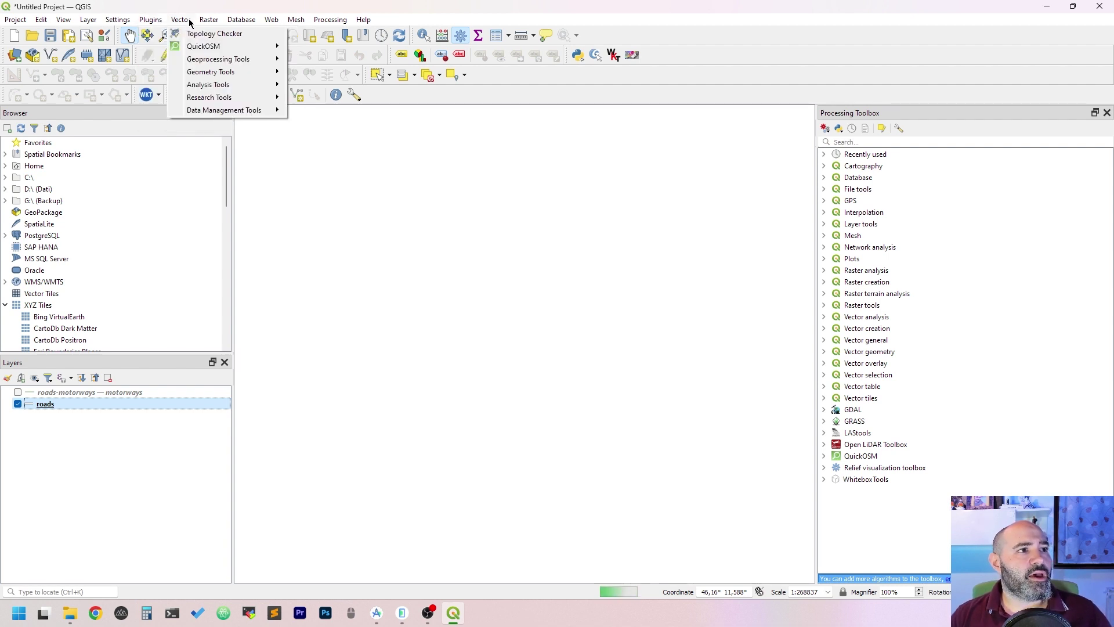
pyautogui.moveTo(218, 112)
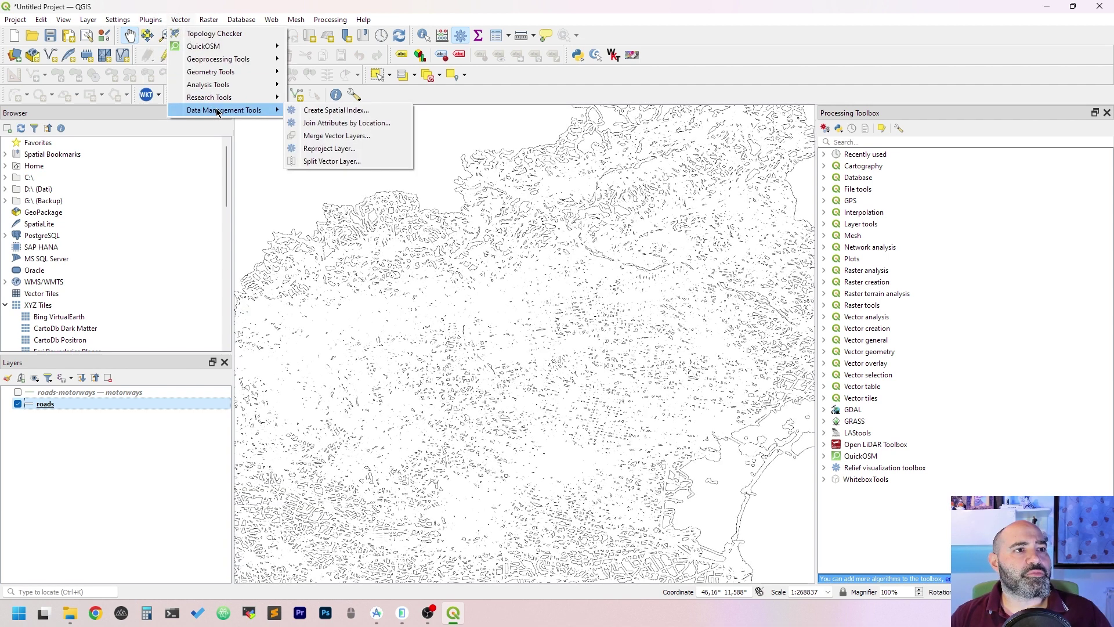
pyautogui.click(403, 161)
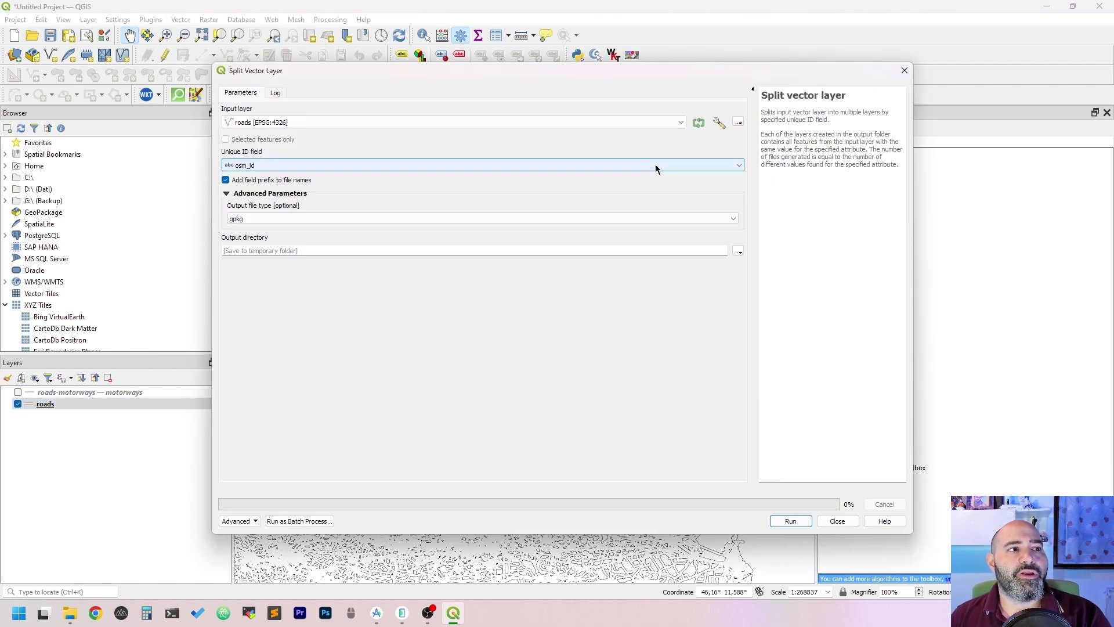
pyautogui.click(643, 166)
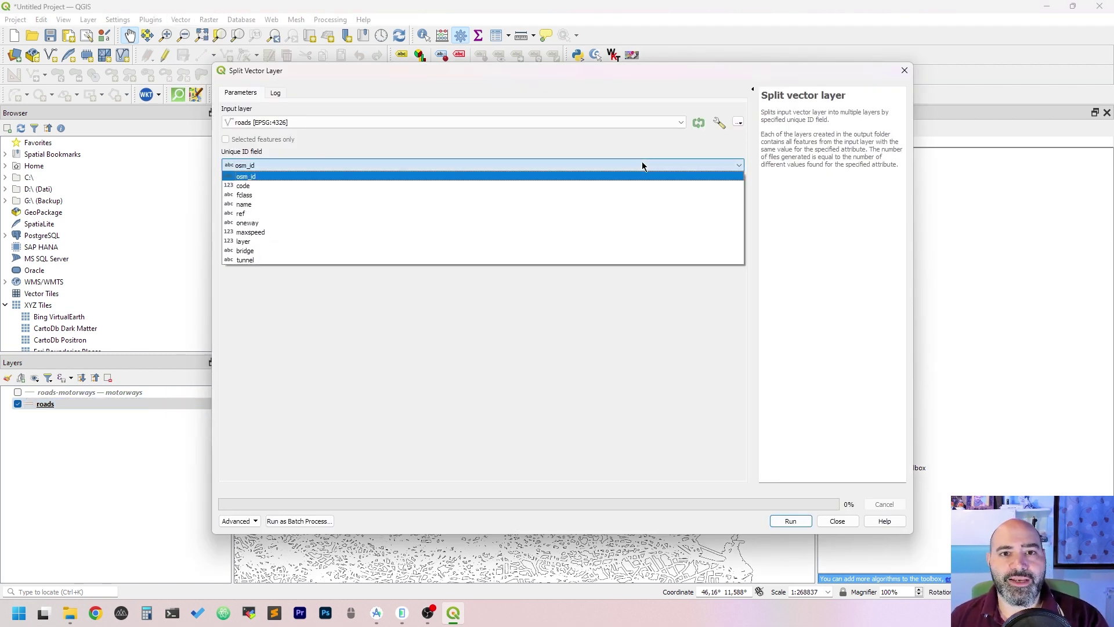
pyautogui.click(458, 194)
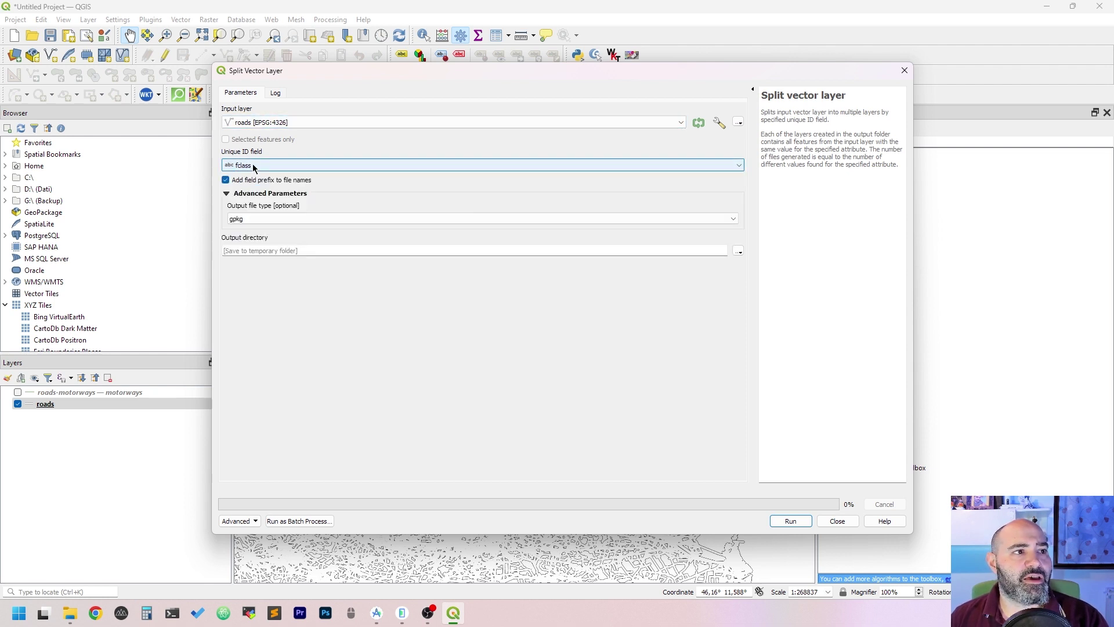
# Step: Set the split output directory to D:\data\test\export
pyautogui.click(305, 245)
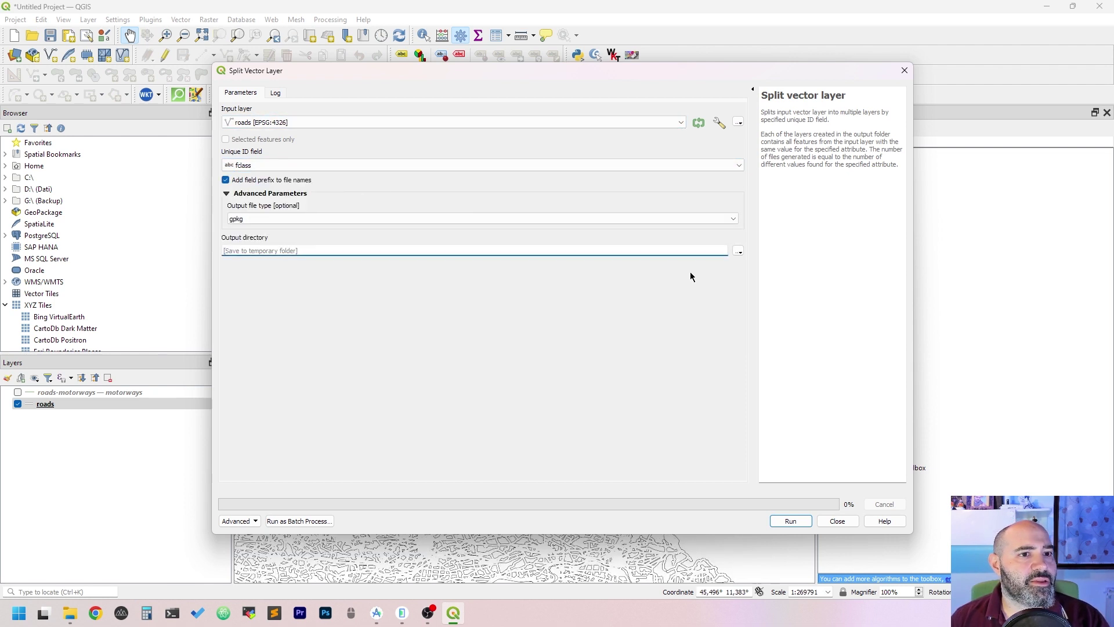
pyautogui.click(734, 253)
pyautogui.click(770, 275)
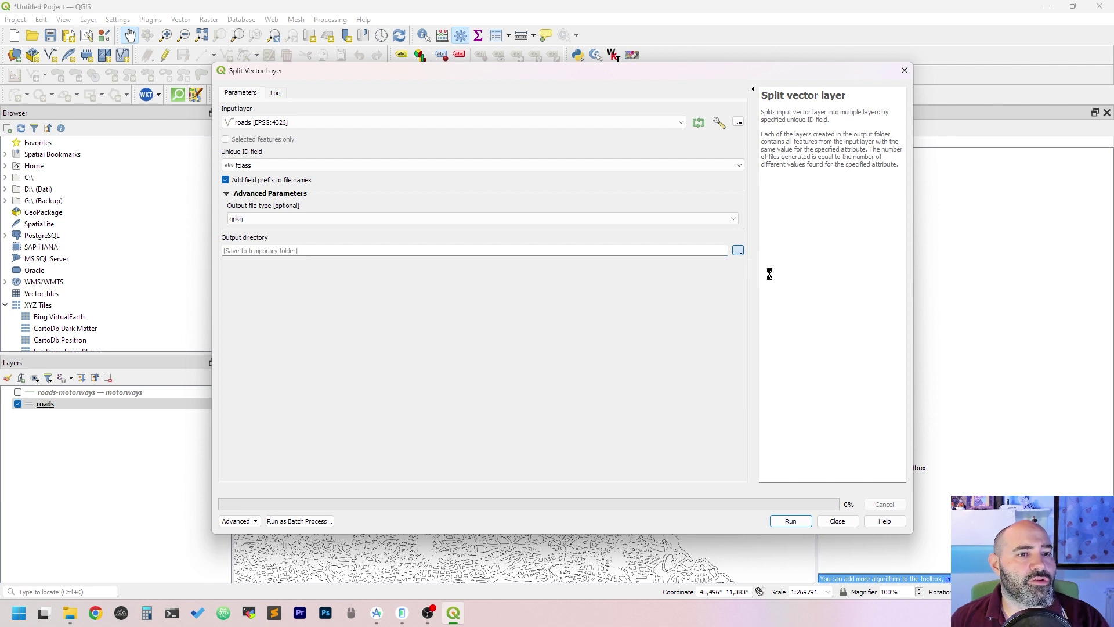
pyautogui.click(395, 113)
pyautogui.write('d')
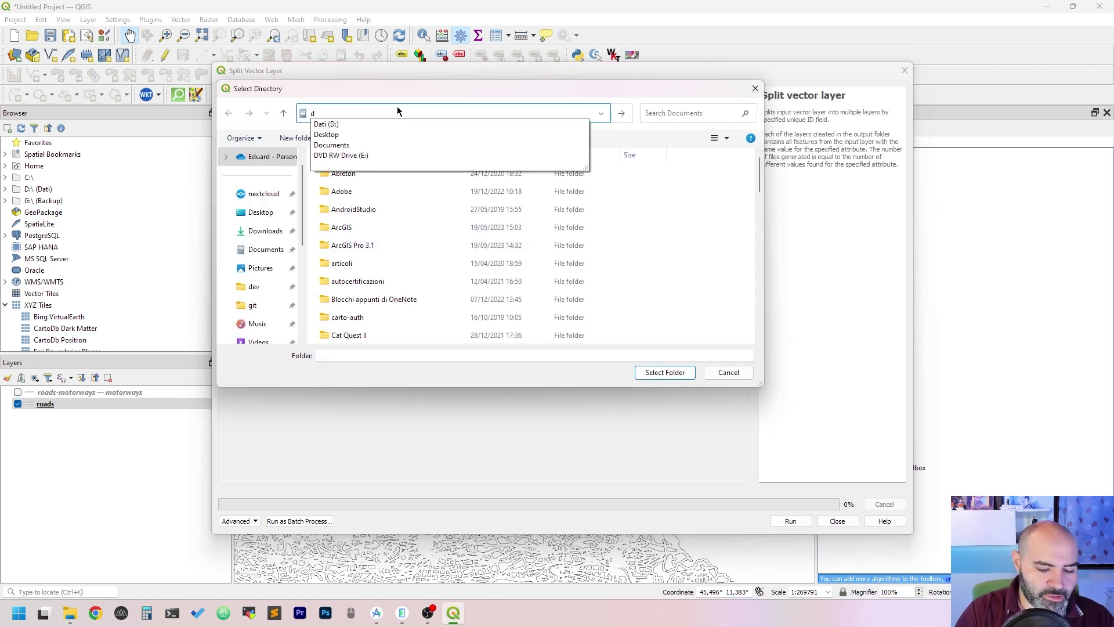
pyautogui.write(':\\data')
pyautogui.press('Return')
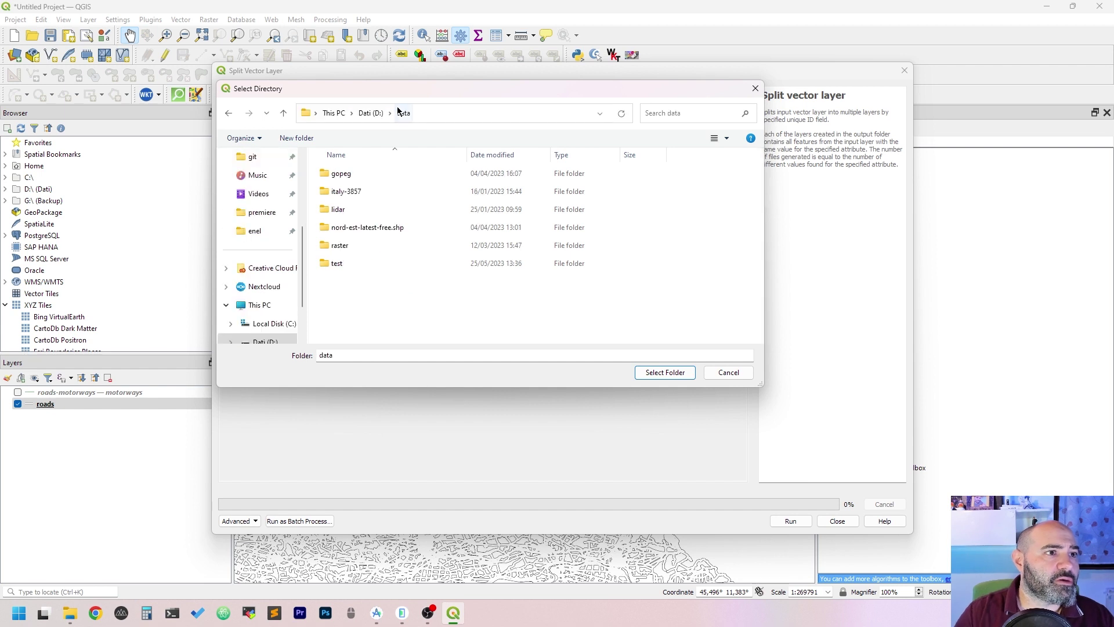
pyautogui.doubleClick(372, 264)
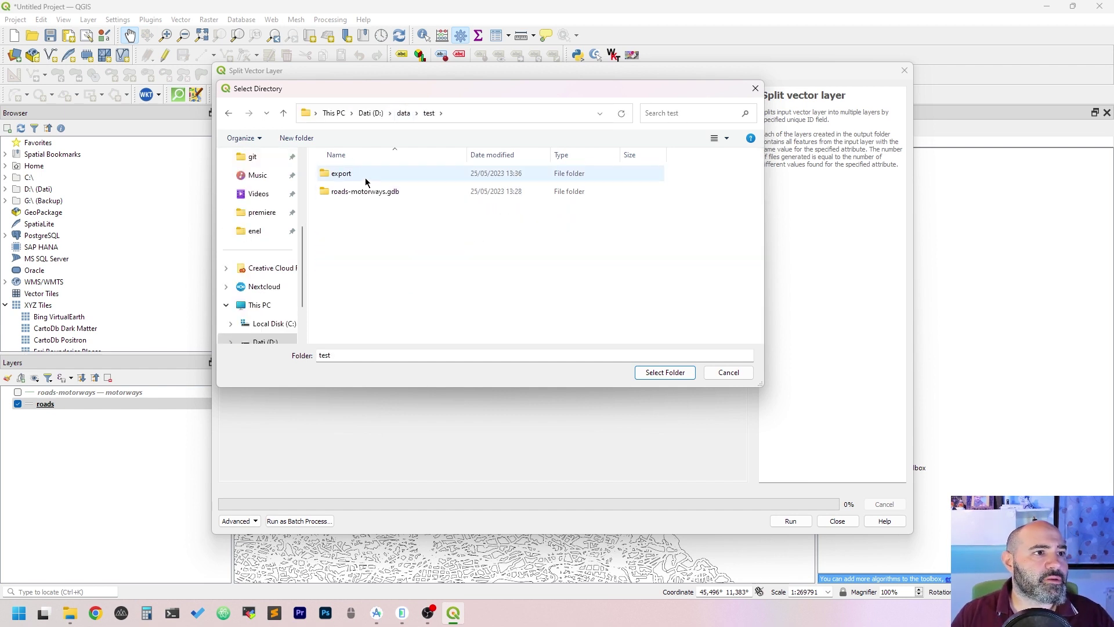
pyautogui.doubleClick(368, 180)
pyautogui.click(676, 374)
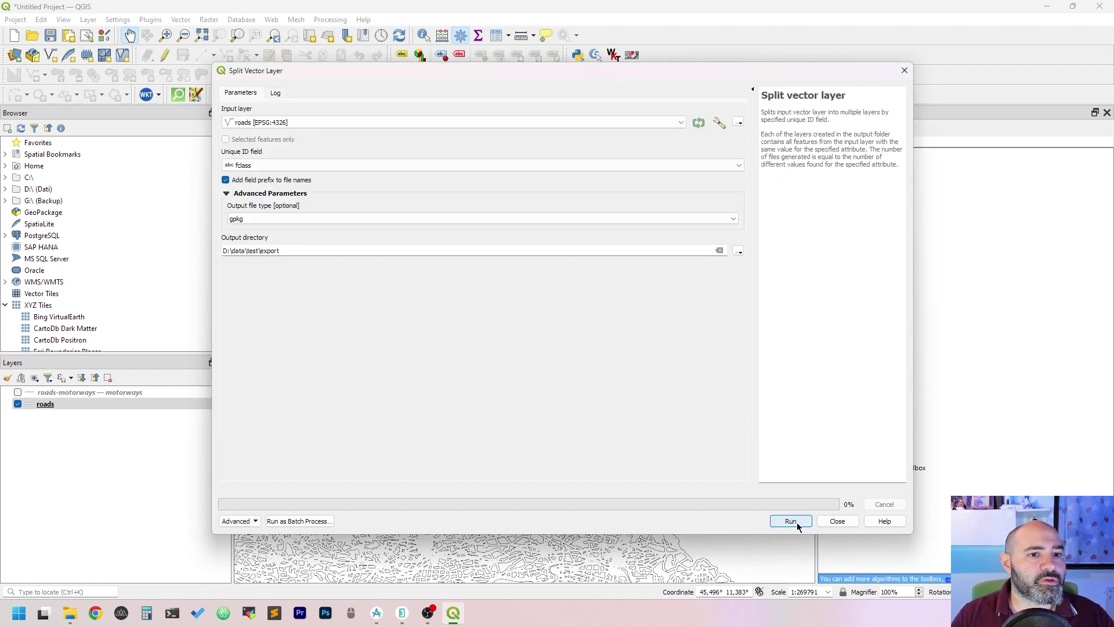
# Step: Run the fclass split, then drag fclass_primary.gpkg from File Explorer onto the map
pyautogui.click(790, 521)
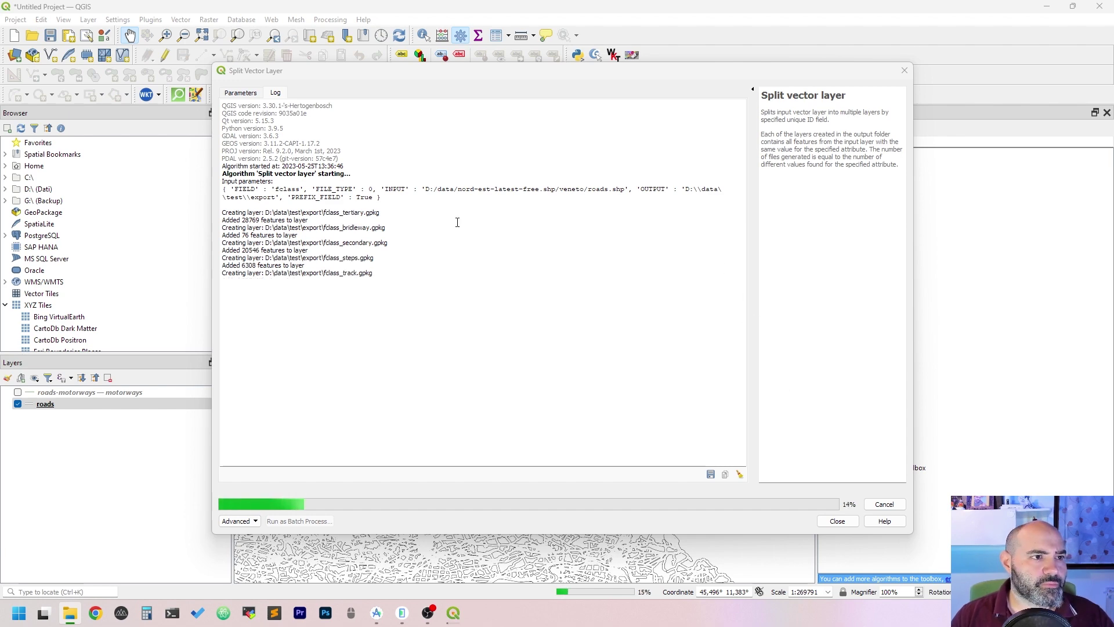
pyautogui.click(837, 520)
pyautogui.click(69, 612)
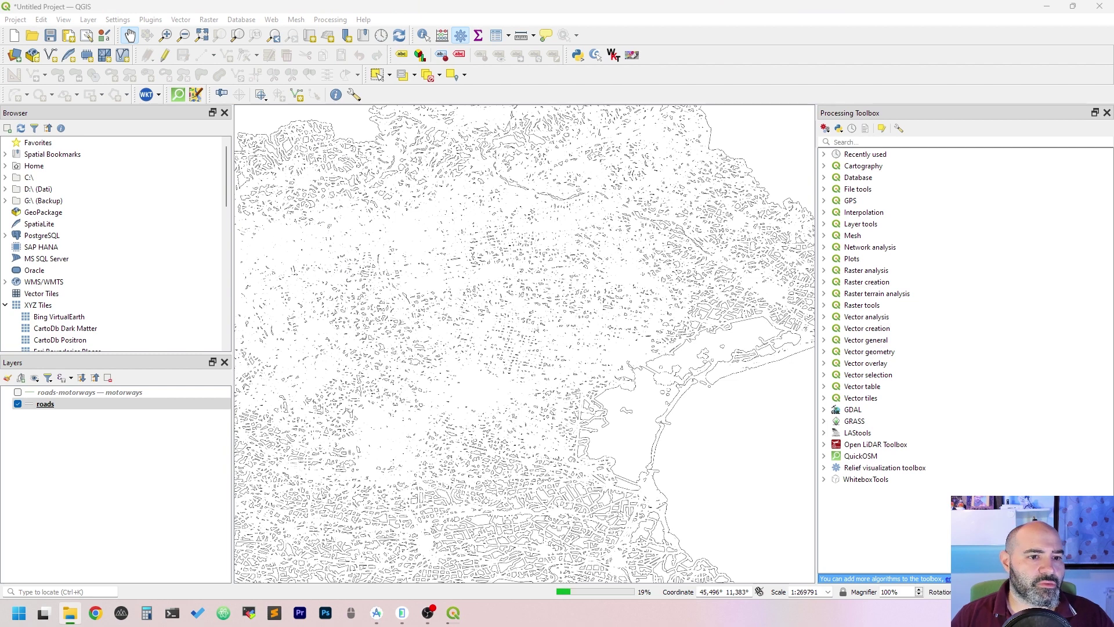
pyautogui.click(631, 594)
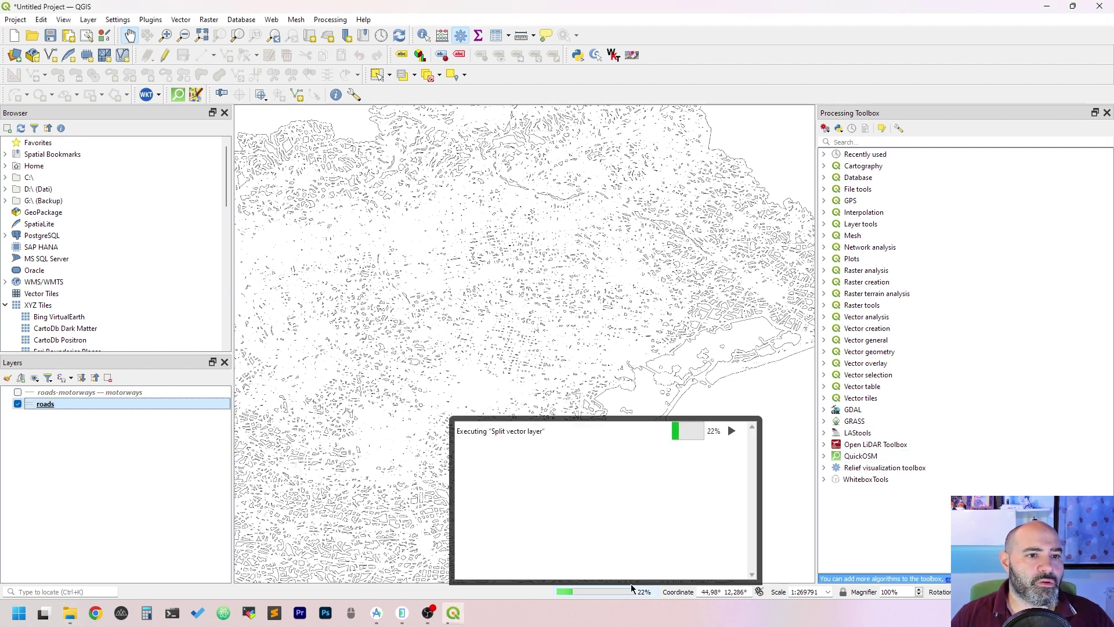
pyautogui.moveTo(701, 239); pyautogui.dragTo(630, 391)
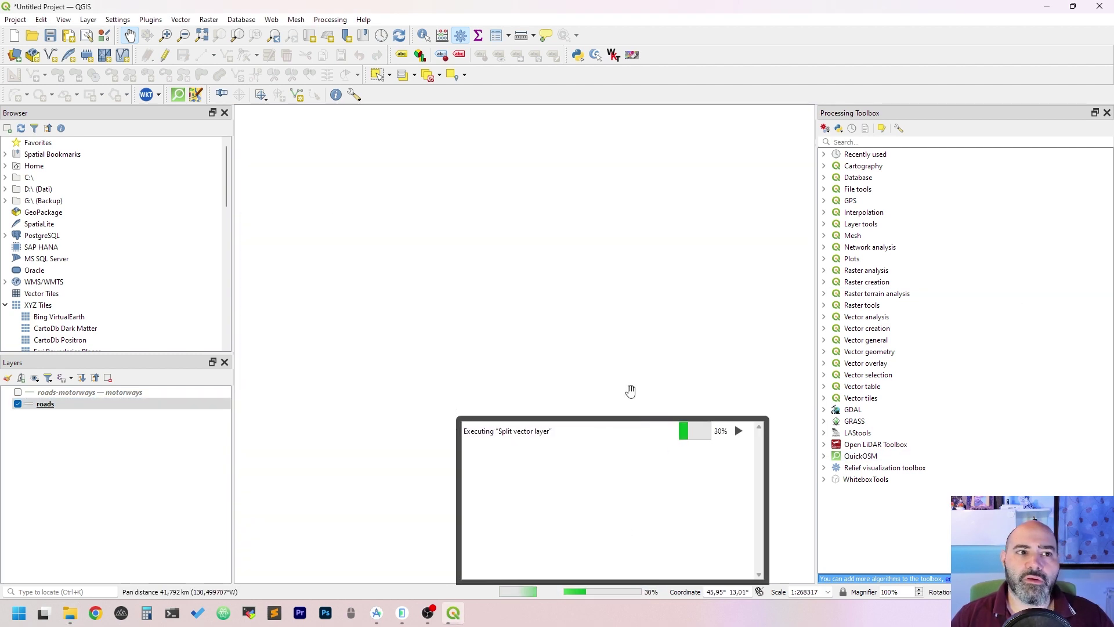
pyautogui.click(607, 589)
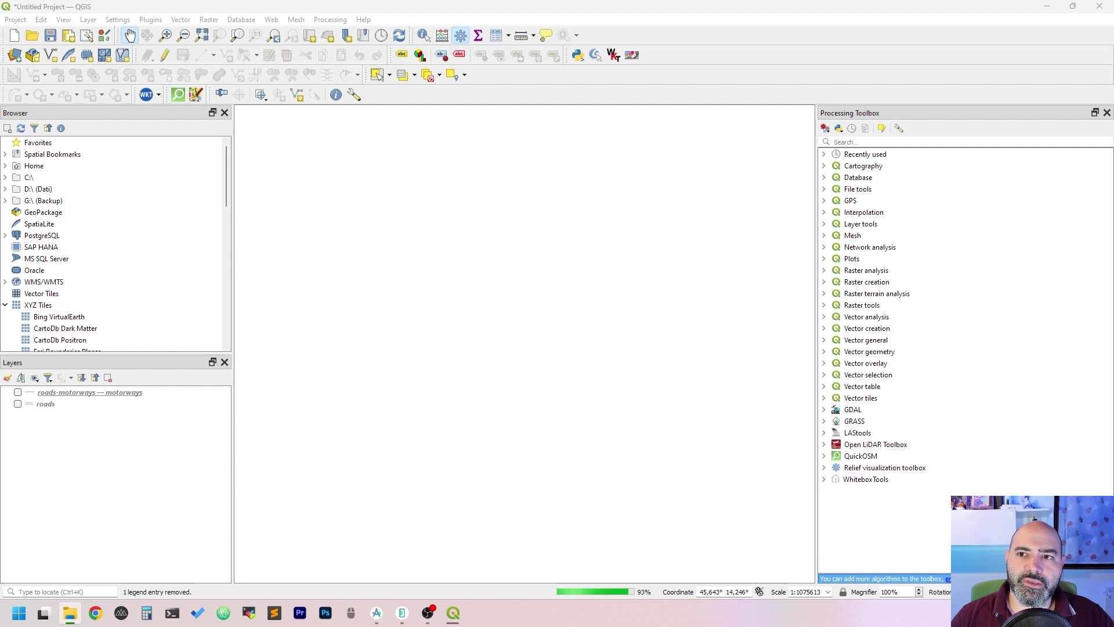
pyautogui.moveTo(543, 343); pyautogui.dragTo(427, 344)
pyautogui.scroll(3, 571, 348)
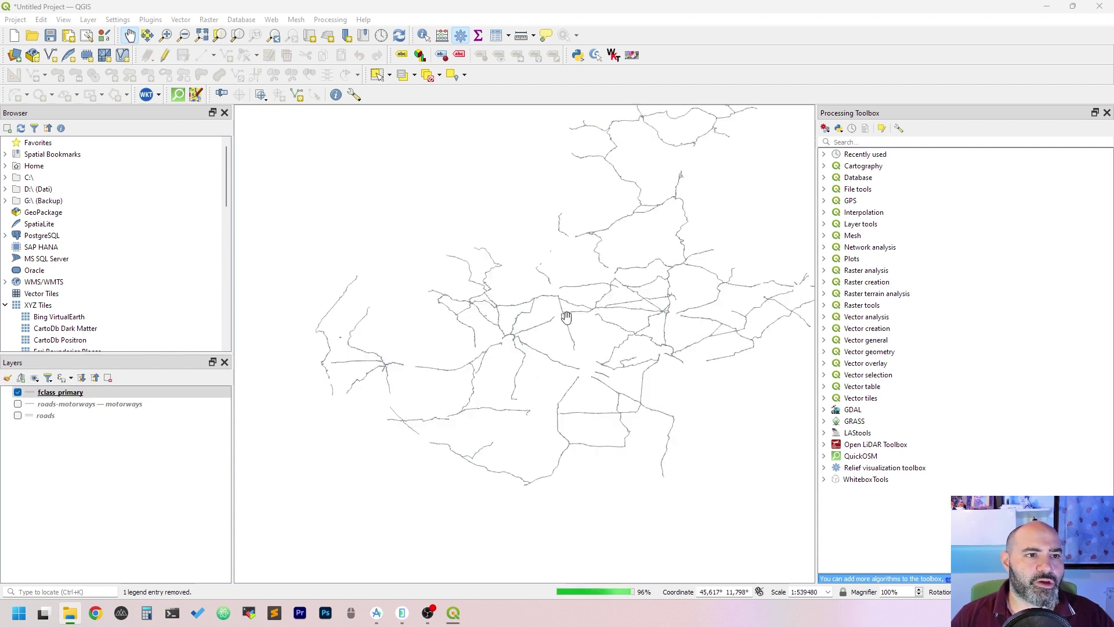
pyautogui.scroll(3, 551, 293)
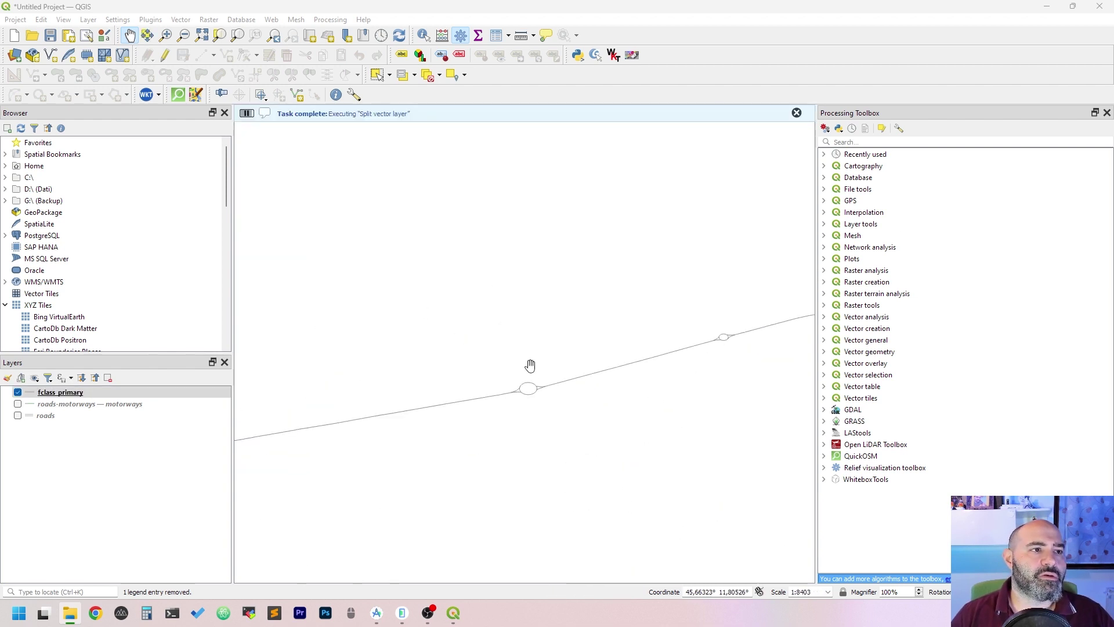
pyautogui.scroll(-1, 541, 332)
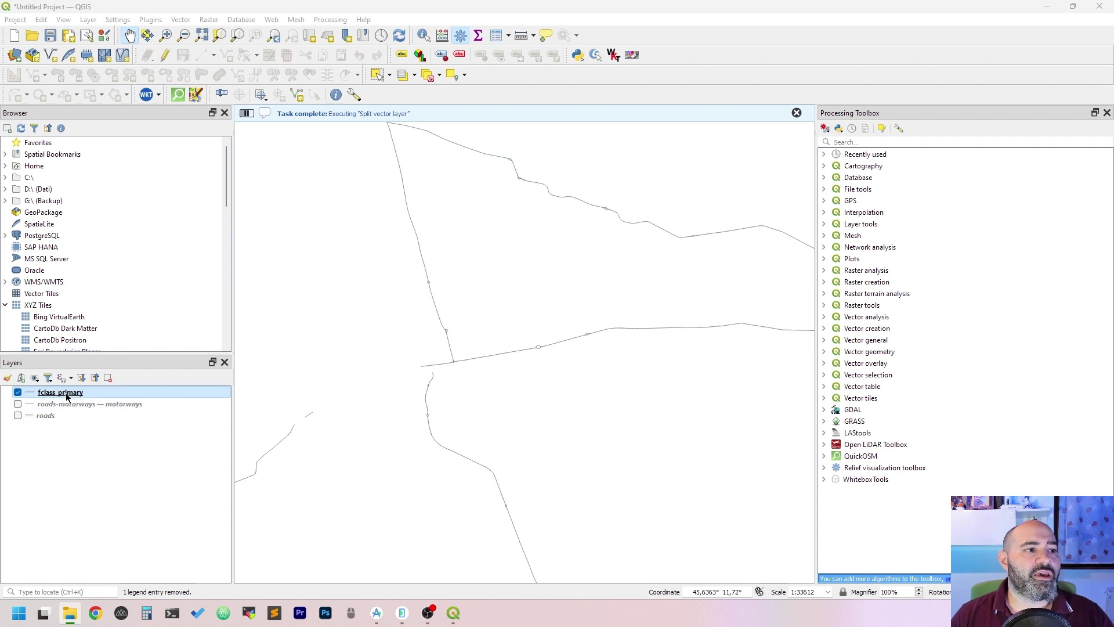
pyautogui.scroll(-2, 547, 356)
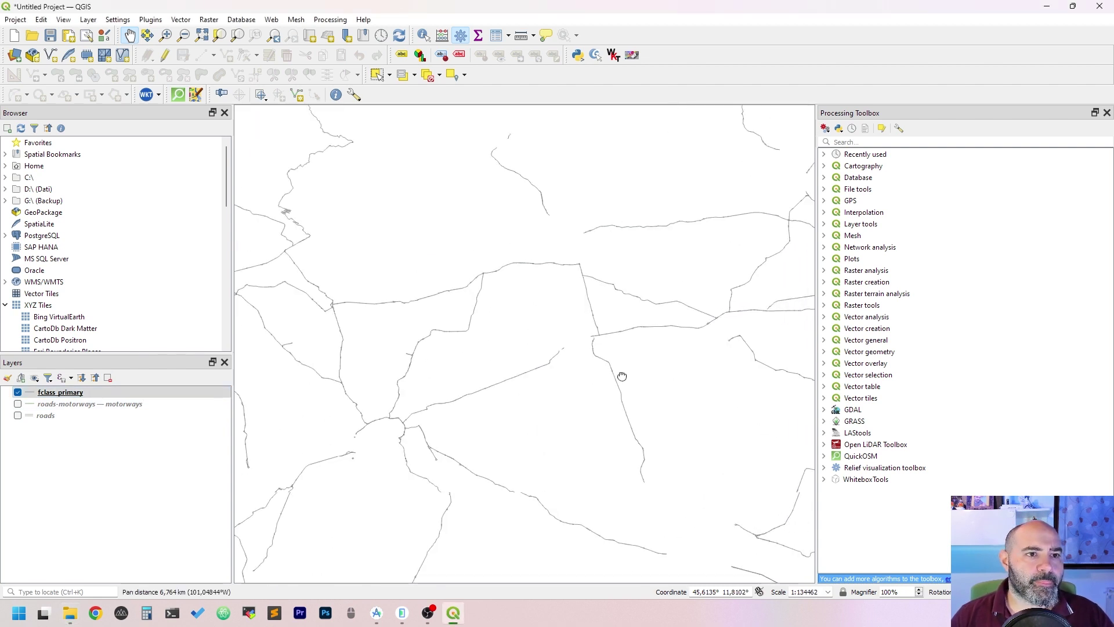
pyautogui.moveTo(619, 378); pyautogui.dragTo(536, 362)
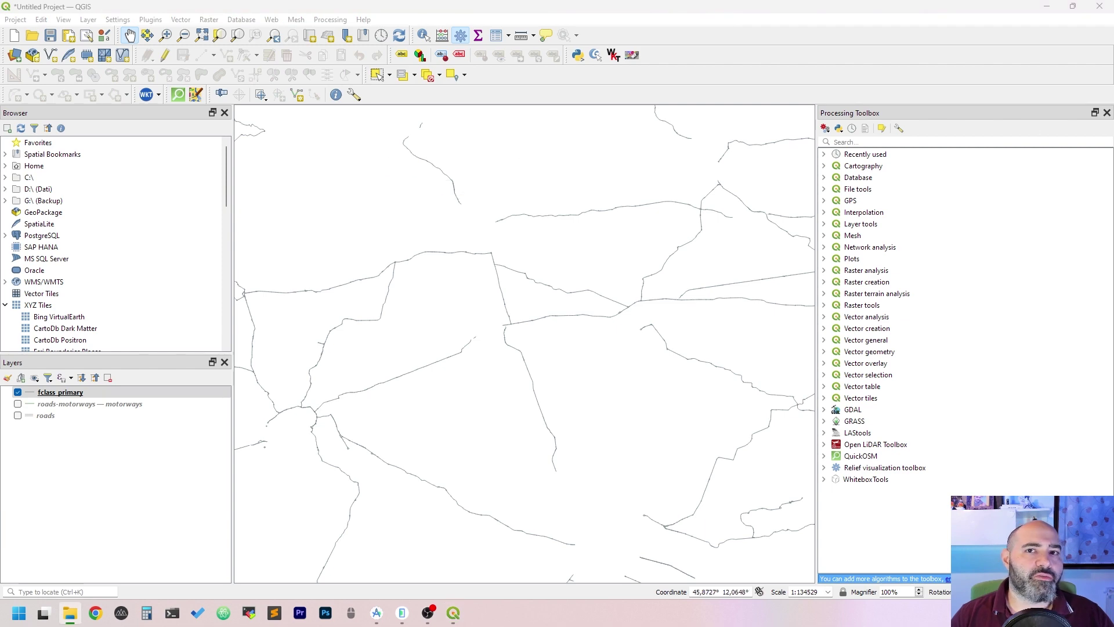
pyautogui.hotkey('alt', 'Tab')
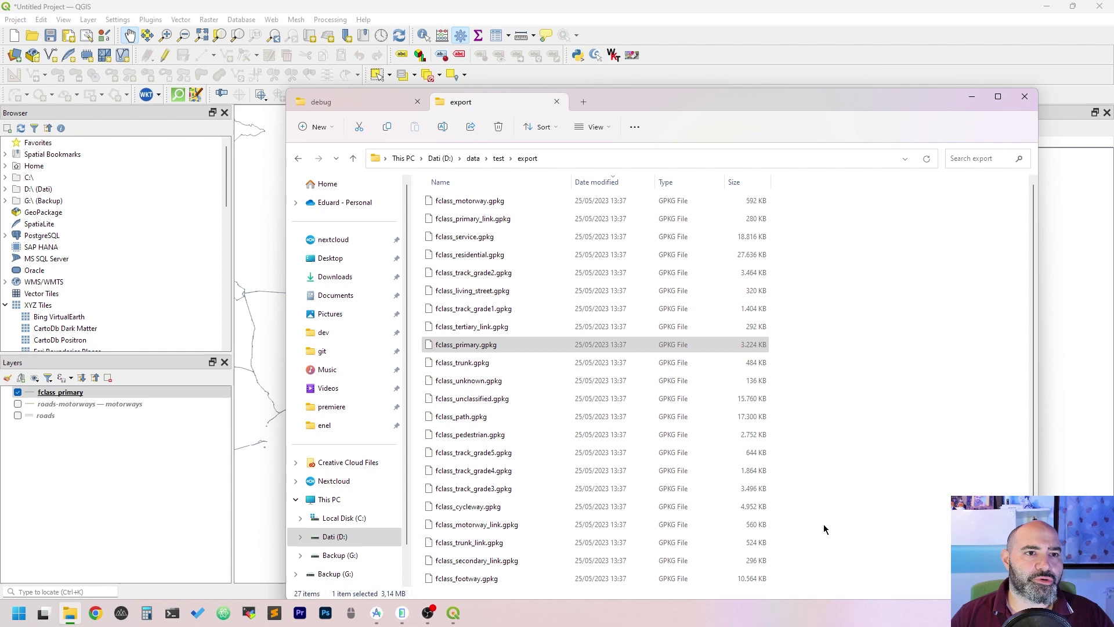
pyautogui.click(758, 187)
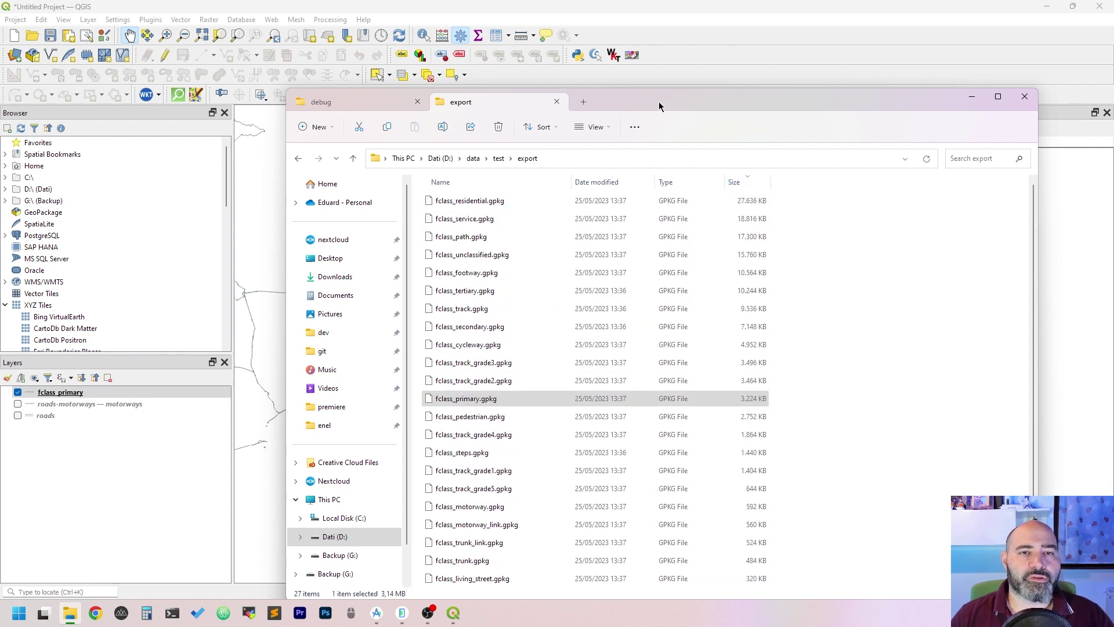
pyautogui.hotkey('alt', 'Tab')
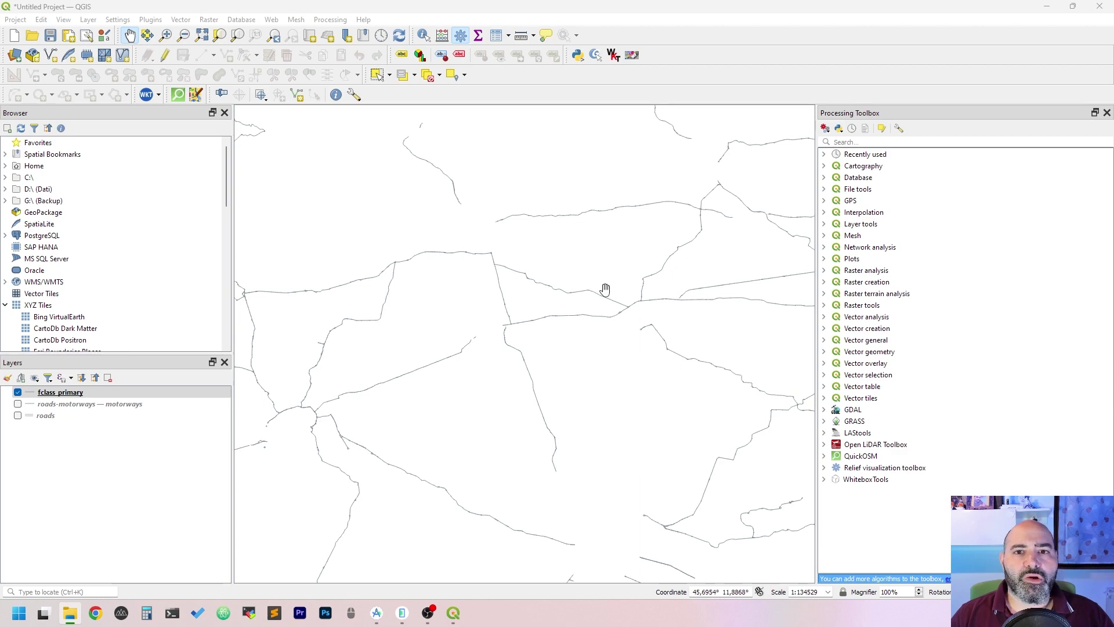